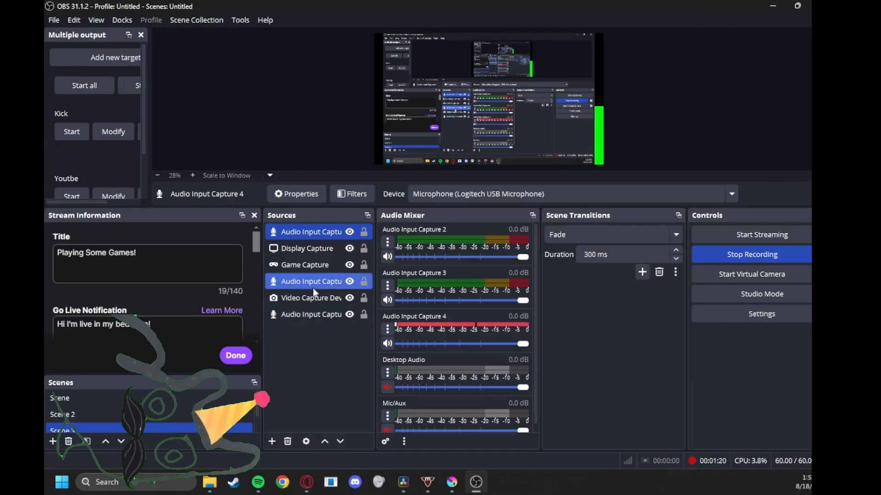
# Look over the scene's capture sources and the list of source types that can be added
pyautogui.keyDown('ctrl'); pyautogui.click(308, 249); pyautogui.keyUp('ctrl')
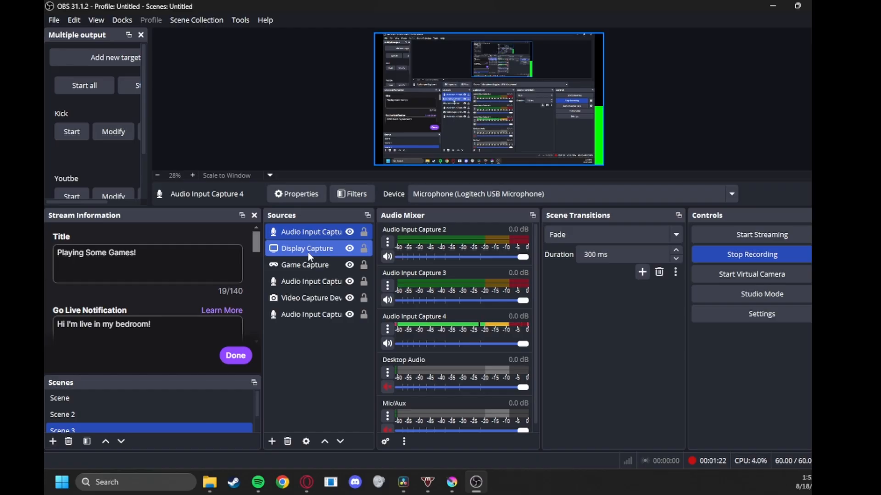
pyautogui.keyDown('ctrl'); pyautogui.click(308, 250); pyautogui.keyUp('ctrl')
pyautogui.keyDown('ctrl'); pyautogui.click(320, 280); pyautogui.keyUp('ctrl')
pyautogui.moveTo(320, 281); pyautogui.dragTo(277, 445)
pyautogui.click(273, 445)
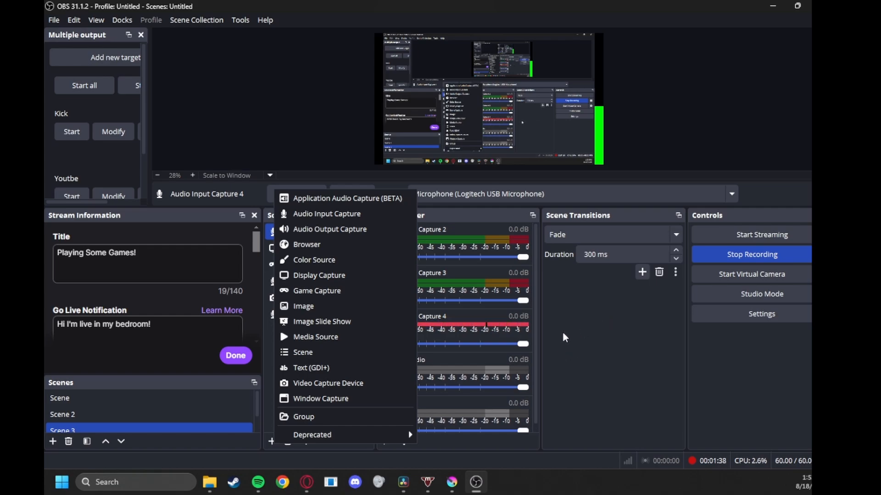
pyautogui.click(549, 320)
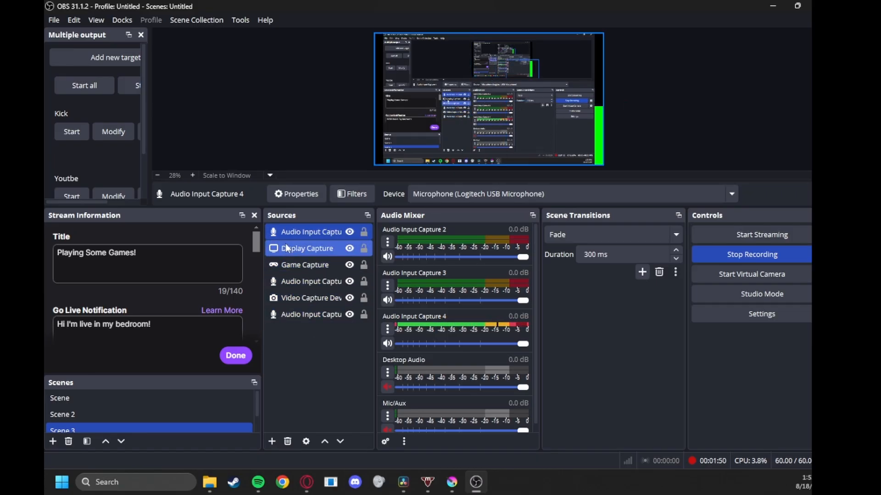
# Move the topmost Audio Input Capture source down one place, below Display Capture
pyautogui.rightClick(300, 233)
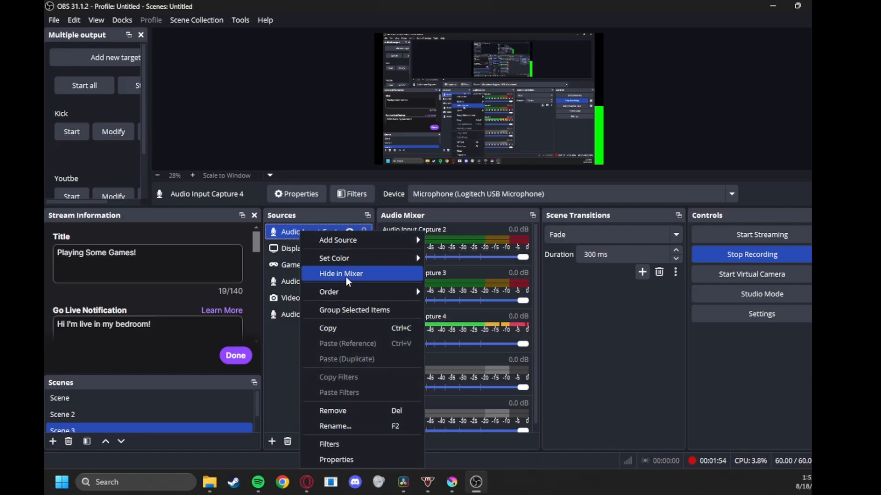
pyautogui.moveTo(339, 294)
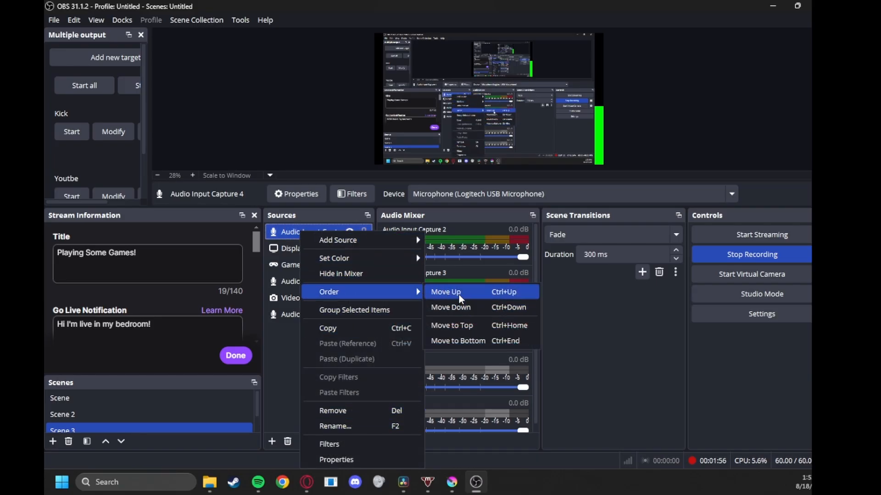
pyautogui.click(455, 306)
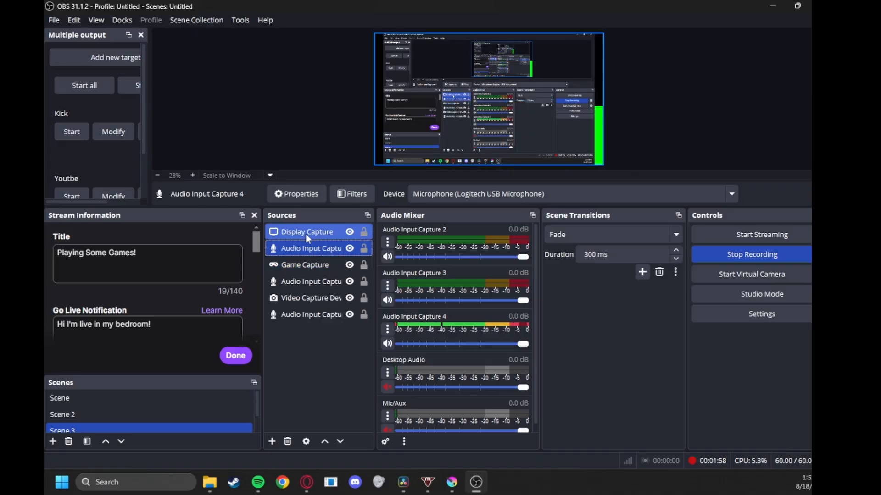
# Move the Game Capture source up two places so that it sits above Display Capture
pyautogui.rightClick(302, 266)
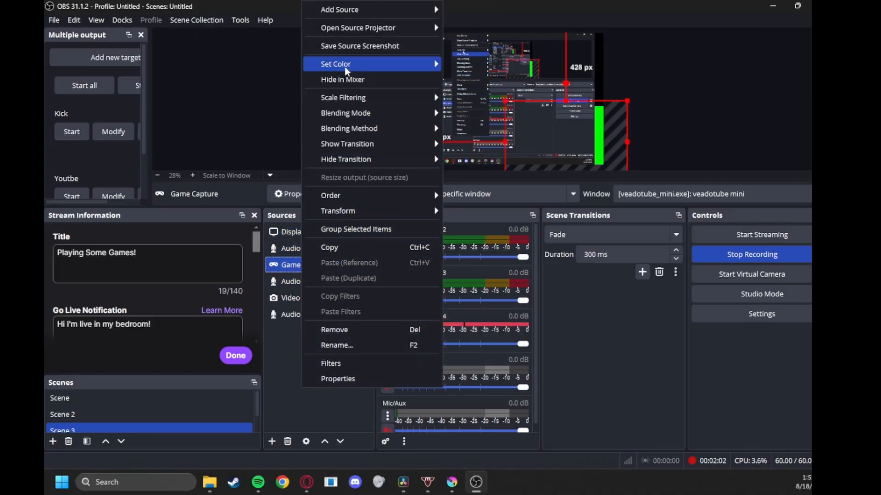
pyautogui.moveTo(365, 199)
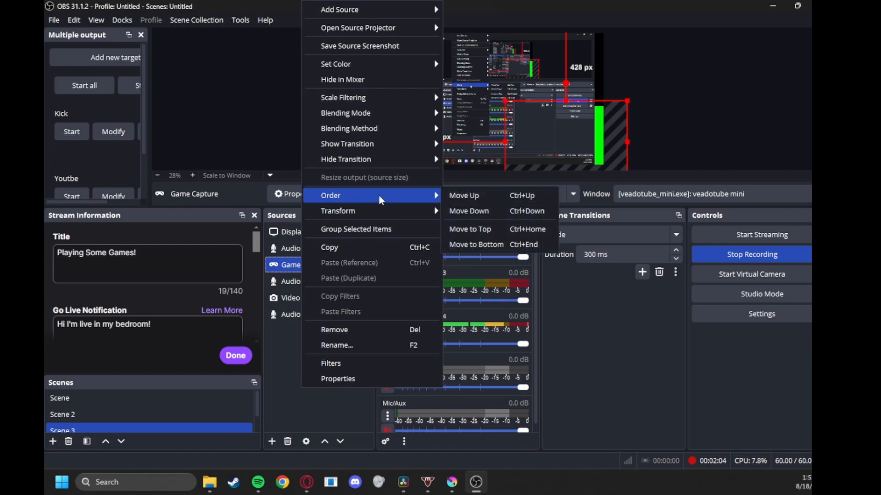
pyautogui.click(455, 196)
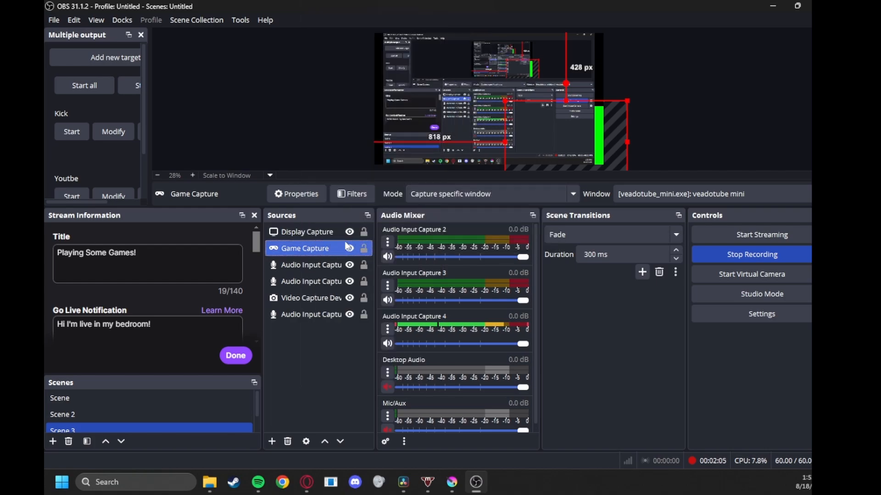
pyautogui.rightClick(307, 250)
pyautogui.moveTo(367, 196)
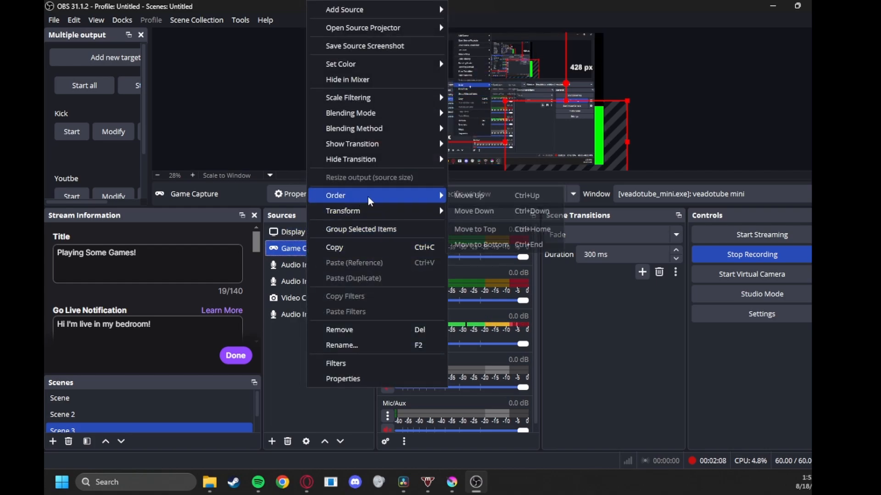
pyautogui.click(457, 196)
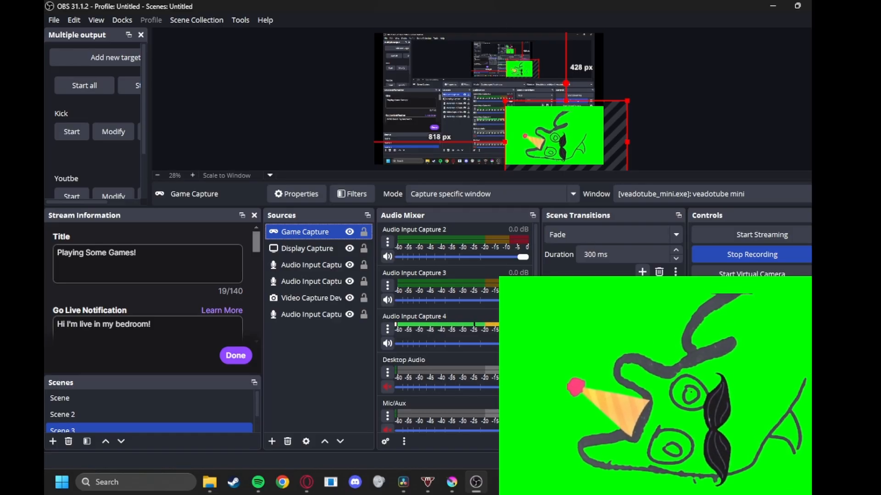
# Minimize OBS and bring the veadotube mini avatar window into view
pyautogui.click(780, 5)
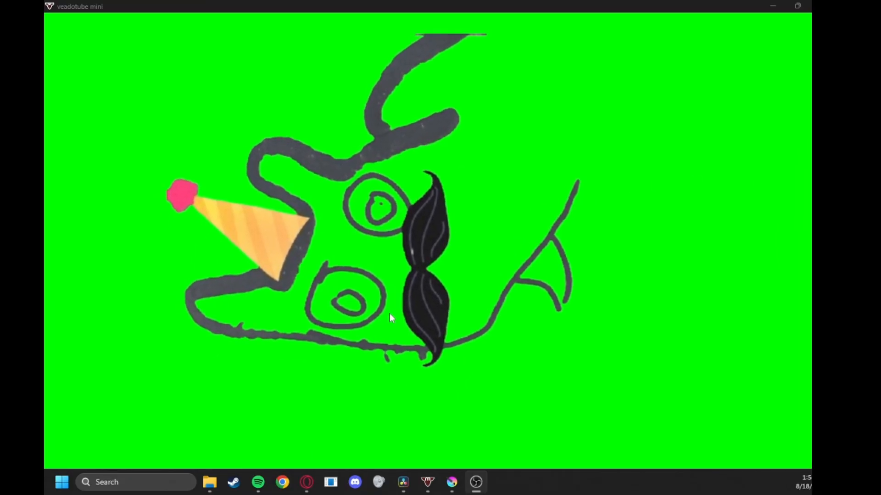
pyautogui.moveTo(428, 483)
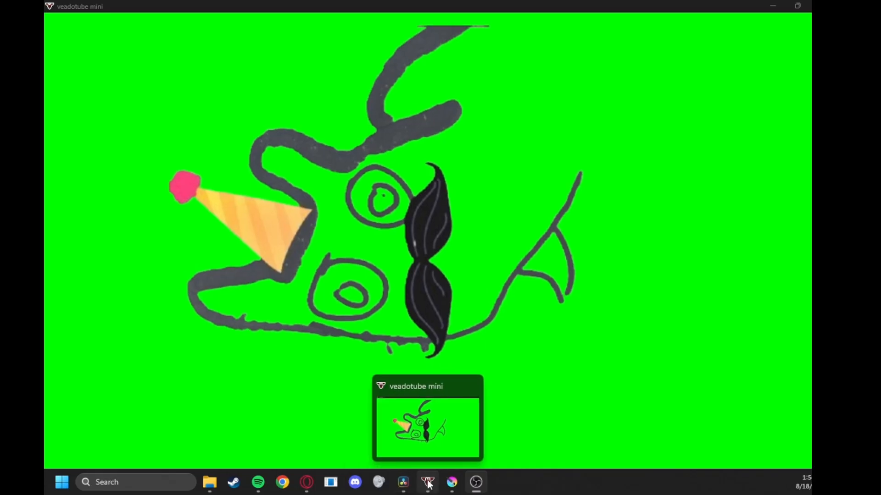
pyautogui.moveTo(507, 368)
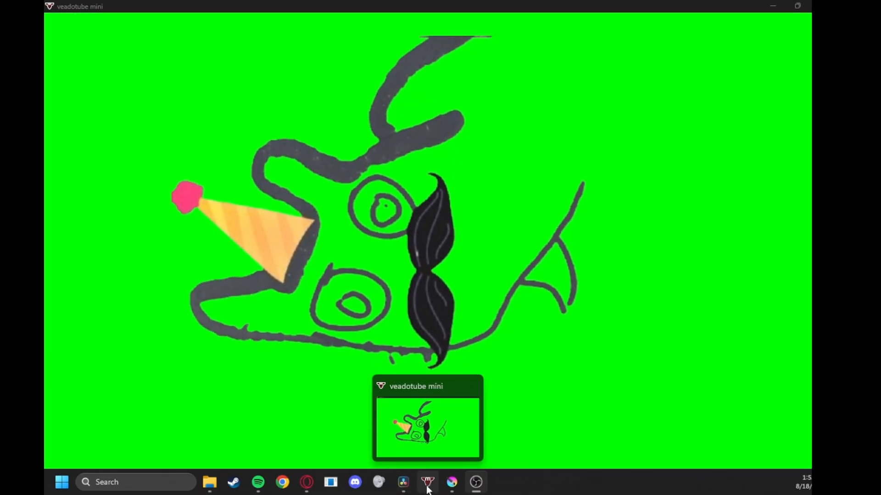
pyautogui.moveTo(479, 338)
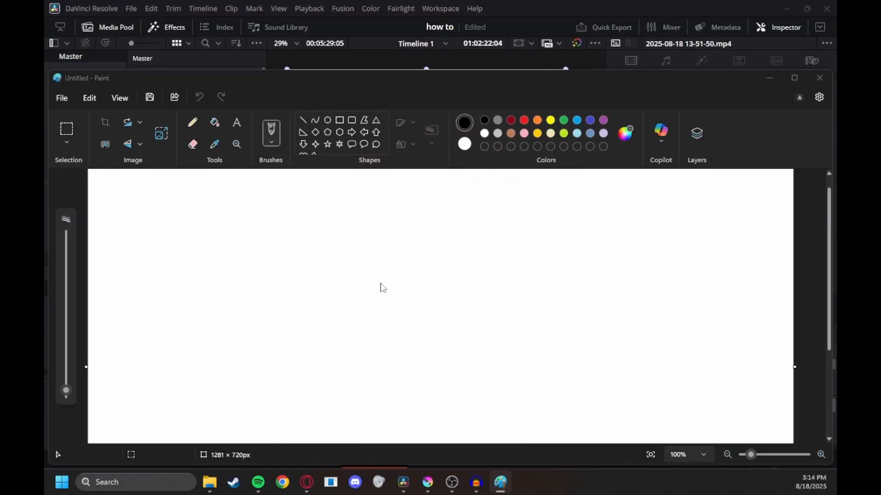
# Open the picture pookp.png in Paint and maximize the window
pyautogui.hotkey('ctrl', 'o')
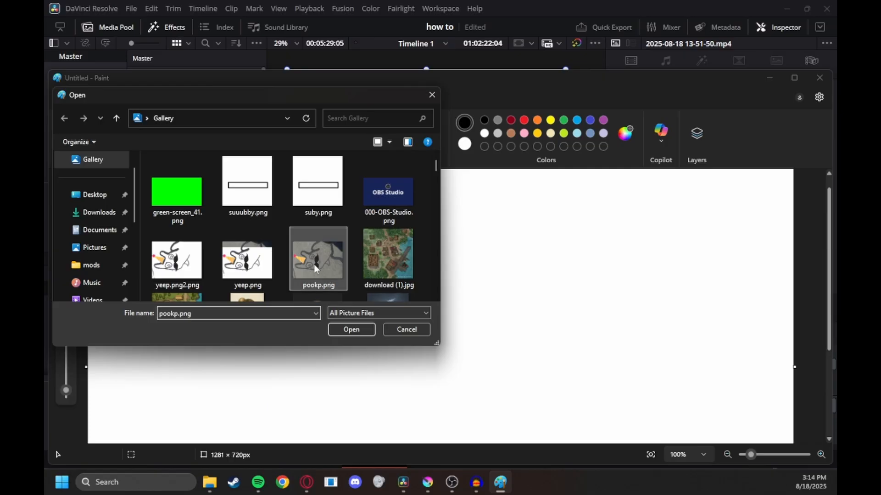
pyautogui.click(352, 329)
pyautogui.scroll(-2, 470, 289)
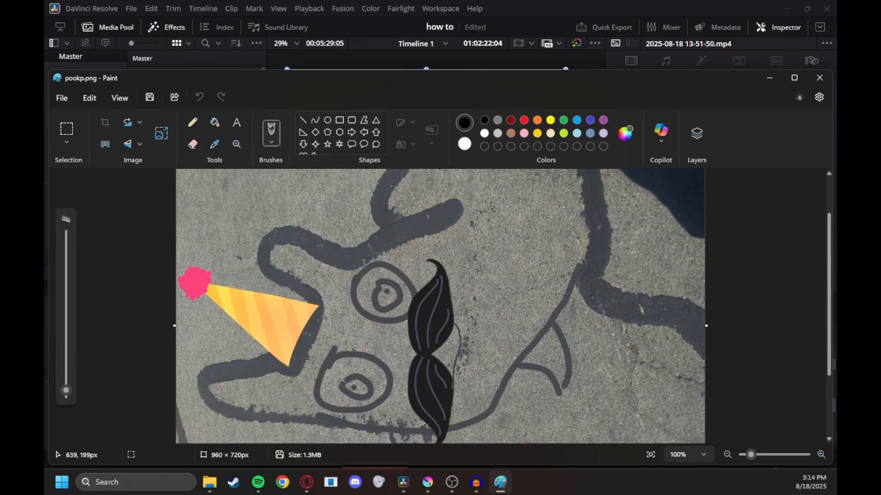
pyautogui.click(797, 77)
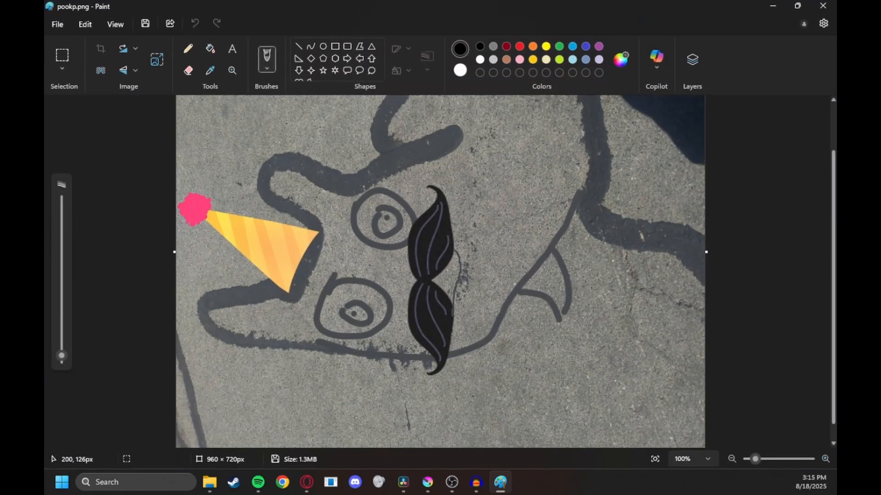
# Select nearly the entire visible part of the pookp.png picture and remove its background
pyautogui.click(59, 56)
pyautogui.moveTo(305, 264); pyautogui.dragTo(713, 456)
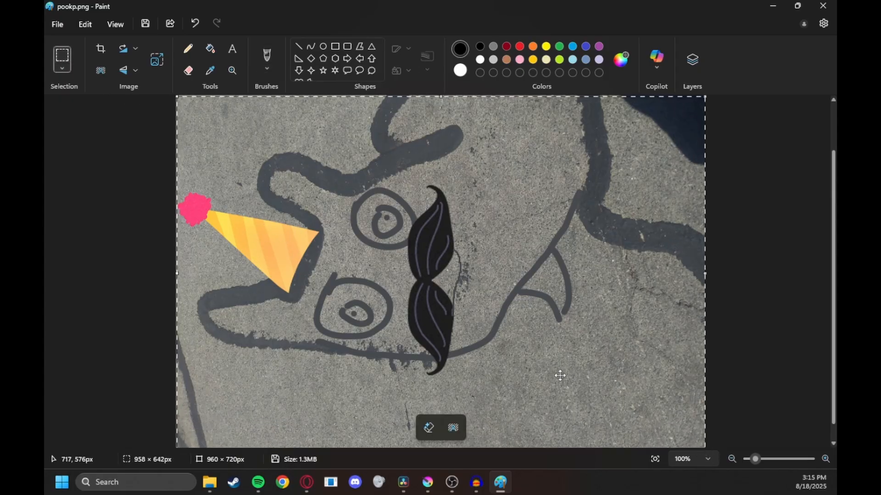
pyautogui.click(452, 428)
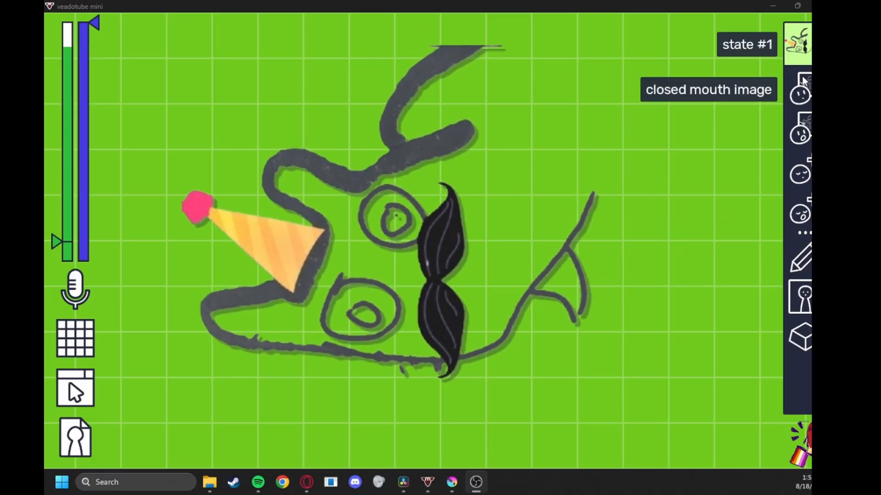
# In veadotube mini, examine state #1's closed-mouth and open-mouth image options and its mouth effects settings
pyautogui.click(801, 89)
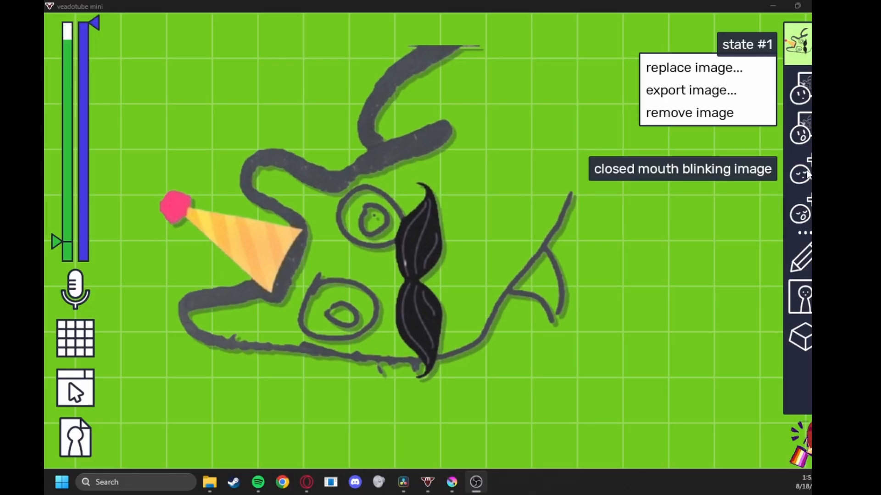
pyautogui.click(801, 131)
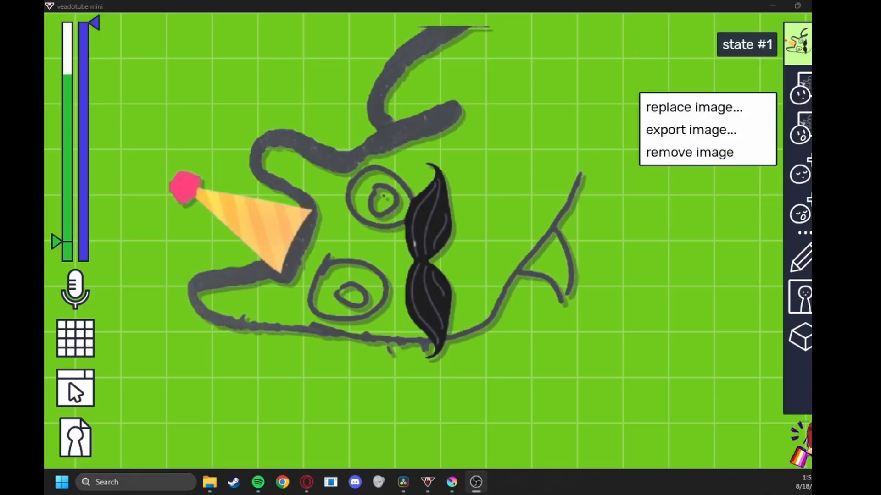
pyautogui.click(801, 297)
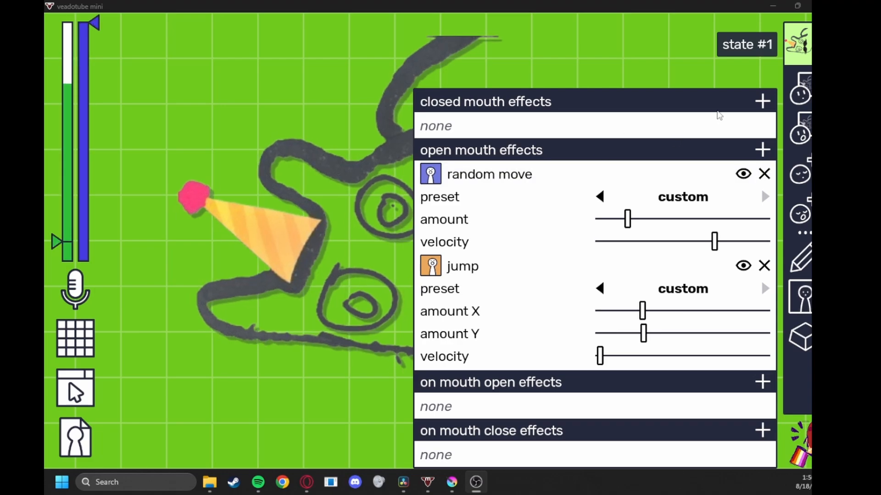
pyautogui.click(653, 69)
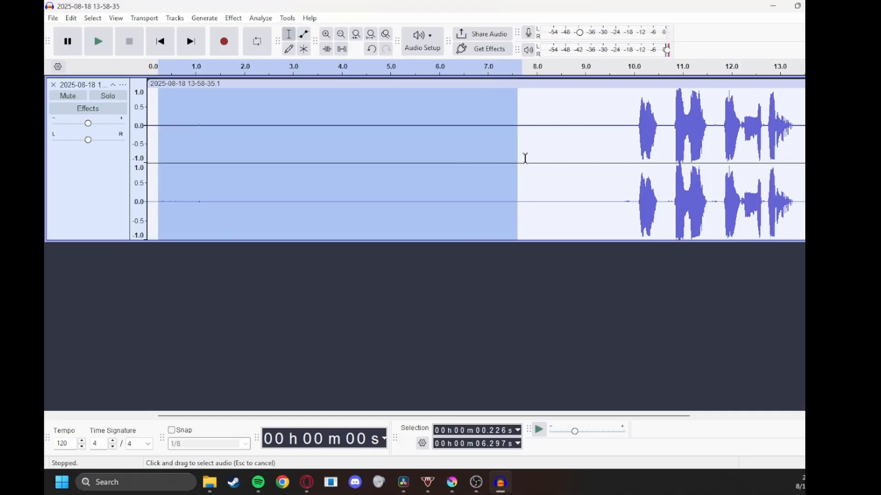
# In Audacity, extend the selection of the silent lead-in to about 9.2 s and capture it as the Noise Reduction profile
pyautogui.moveTo(523, 157); pyautogui.dragTo(595, 168)
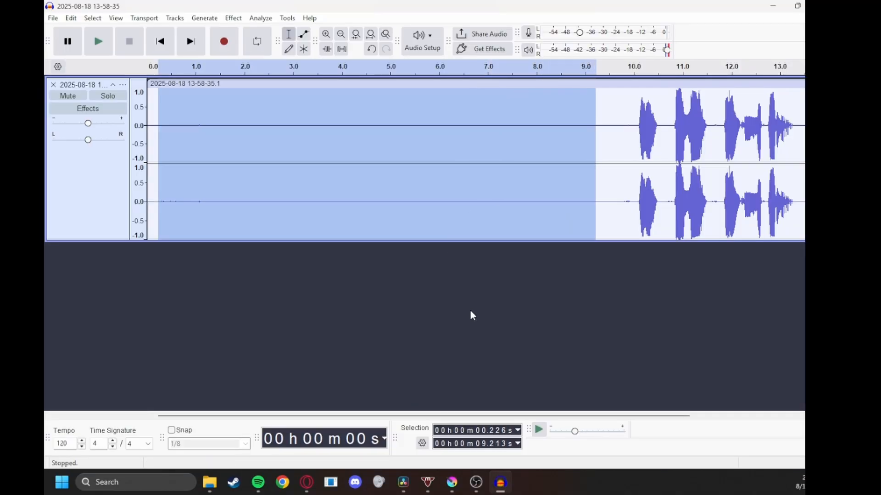
pyautogui.click(231, 17)
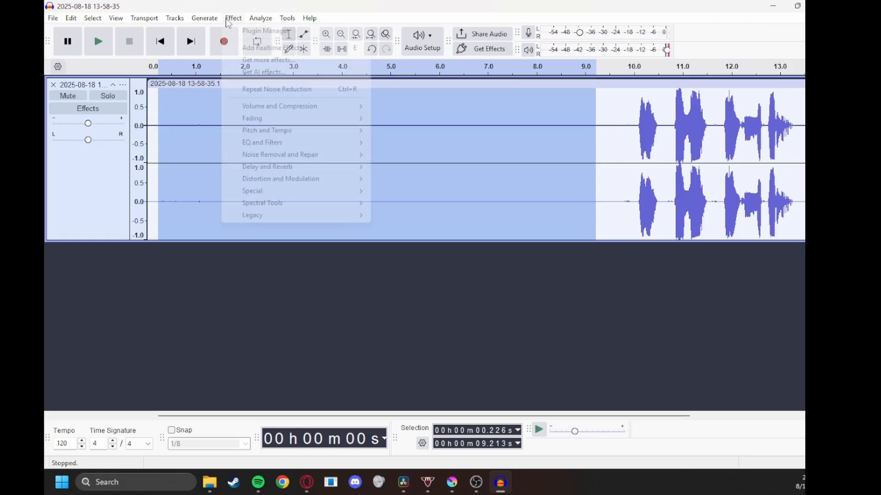
pyautogui.moveTo(301, 161)
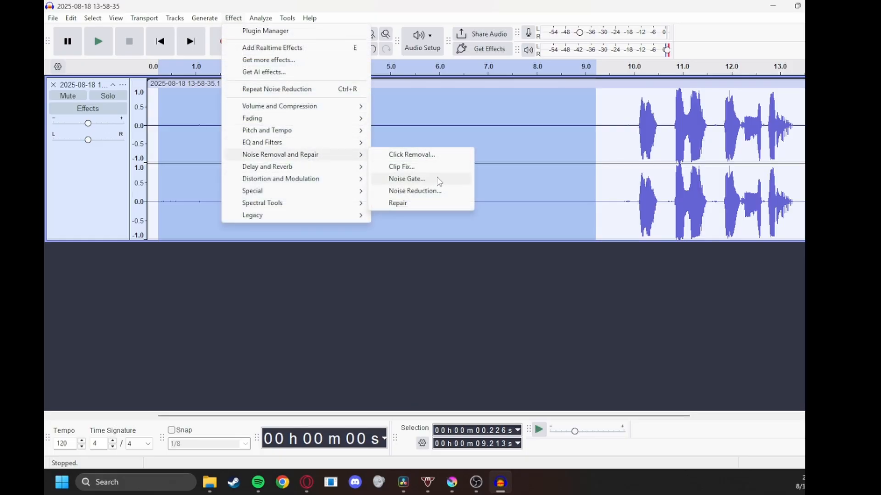
pyautogui.click(435, 191)
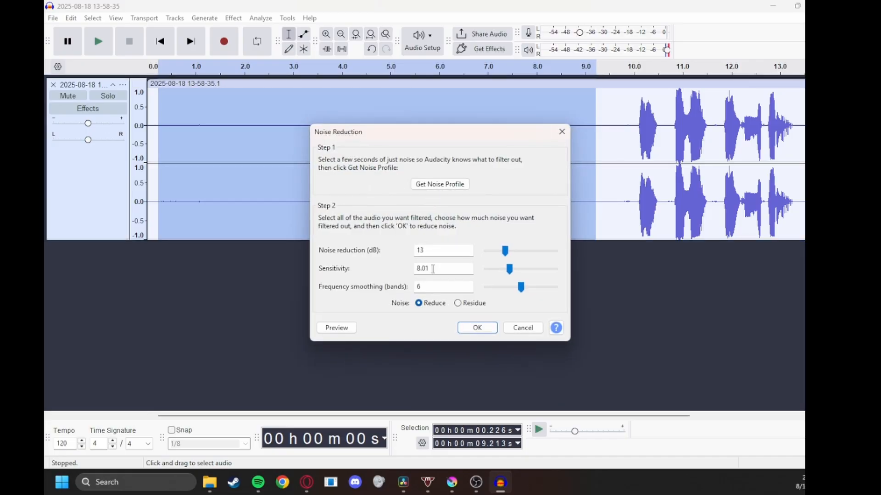
pyautogui.click(433, 184)
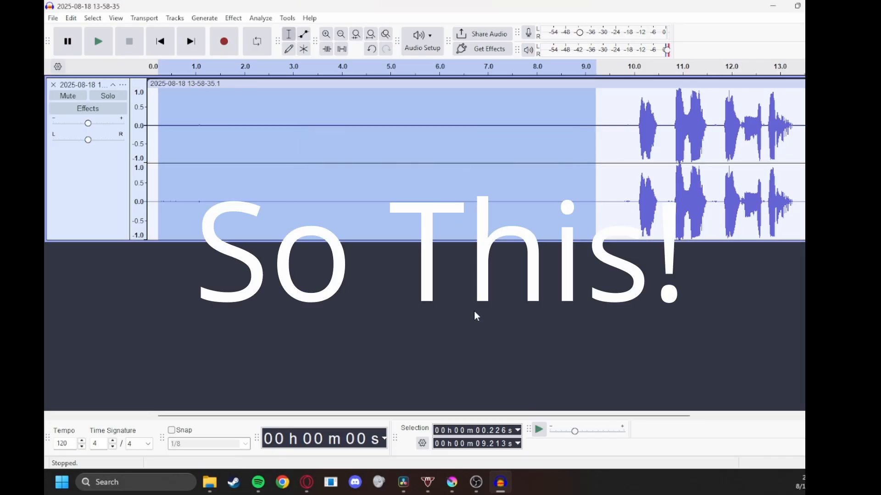
# Apply Noise Reduction to the whole clip with 13 dB reduction, sensitivity 8.01 and 6 frequency smoothing bands, and place the cursor near the start
pyautogui.rightClick(422, 188)
pyautogui.doubleClick(408, 158)
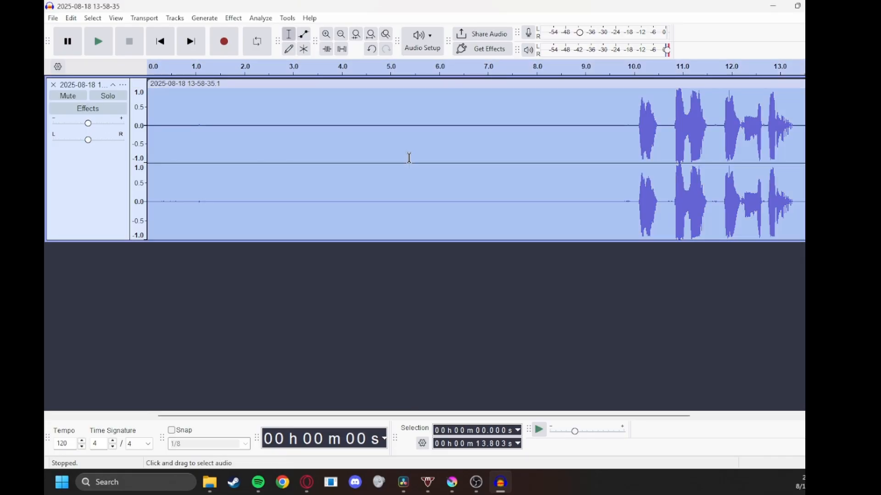
pyautogui.rightClick(410, 161)
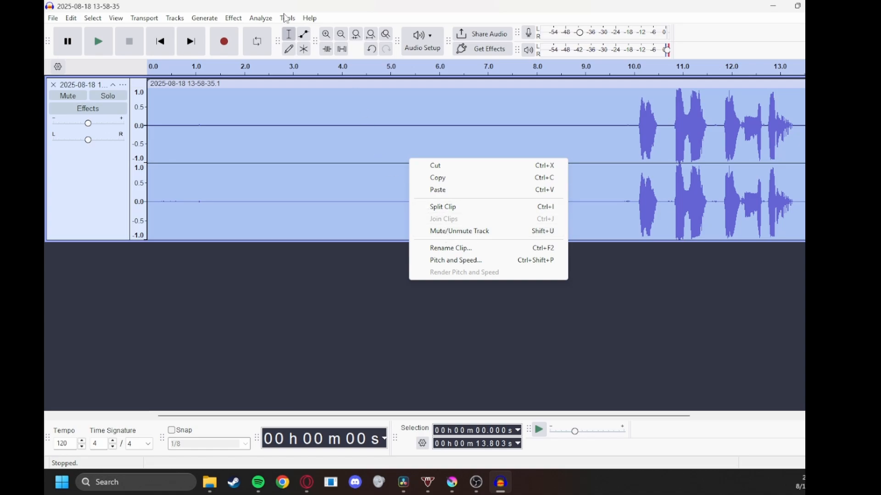
pyautogui.click(233, 19)
pyautogui.moveTo(298, 161)
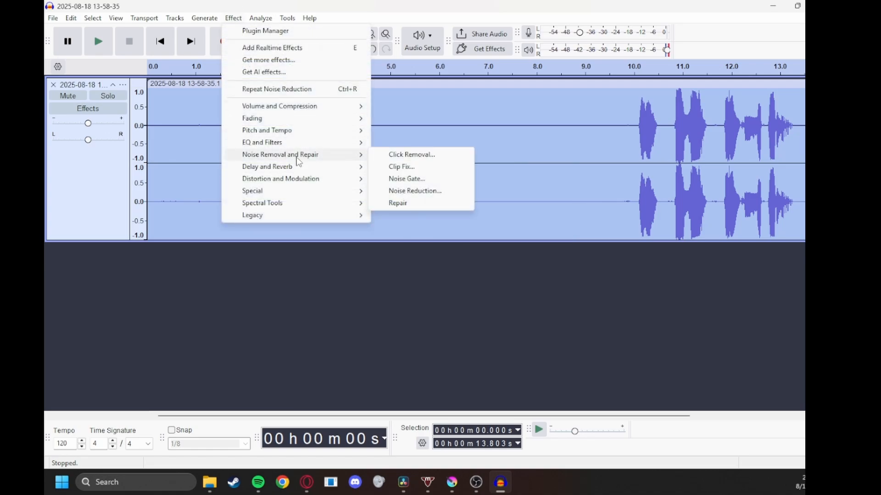
pyautogui.click(437, 192)
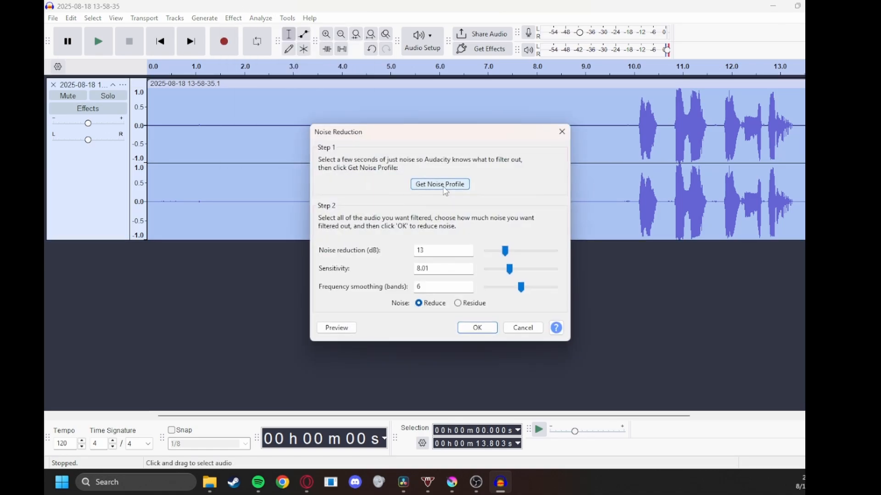
pyautogui.click(490, 329)
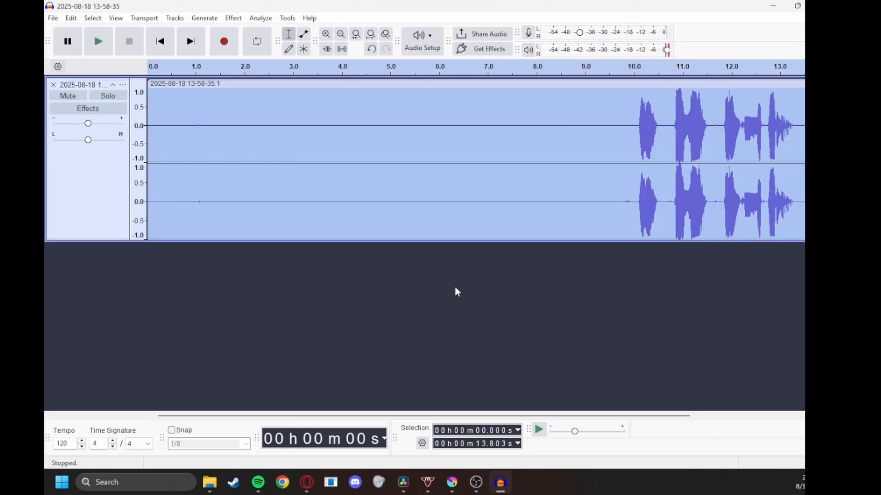
pyautogui.click(157, 95)
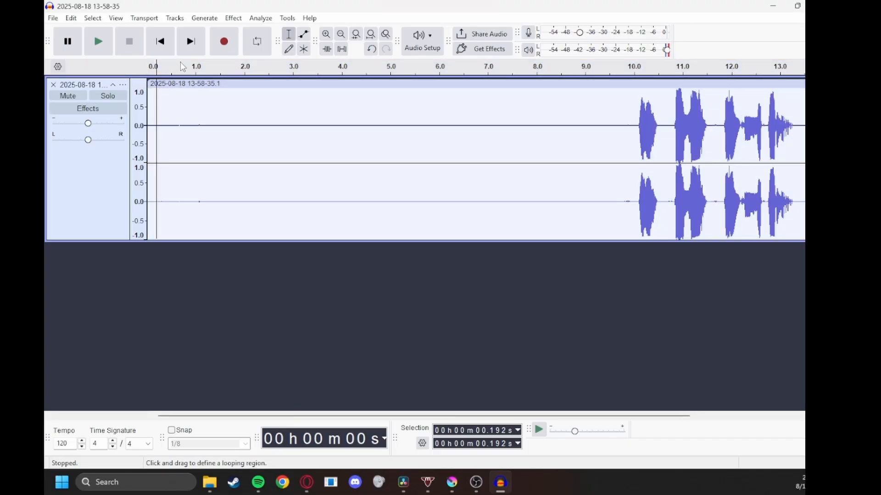
# Play back the noise-reduced clip from near its start and look over the commands for opening recent files, saving and exporting
pyautogui.click(94, 41)
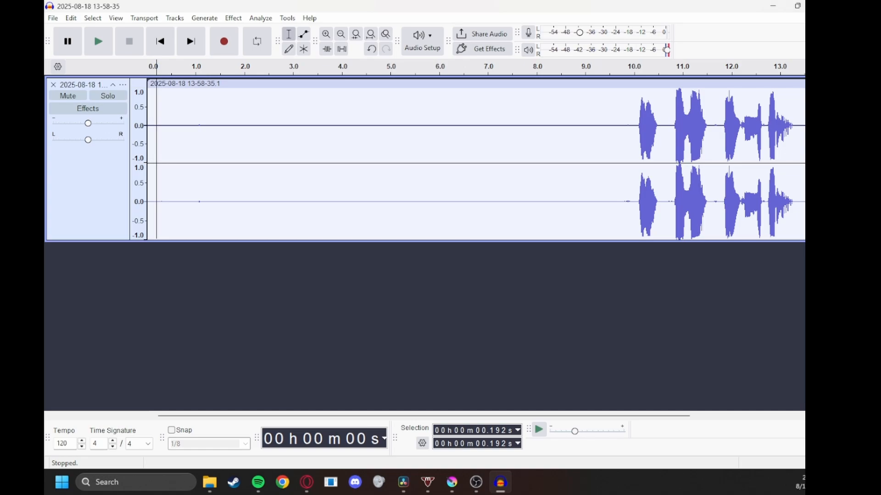
pyautogui.click(53, 18)
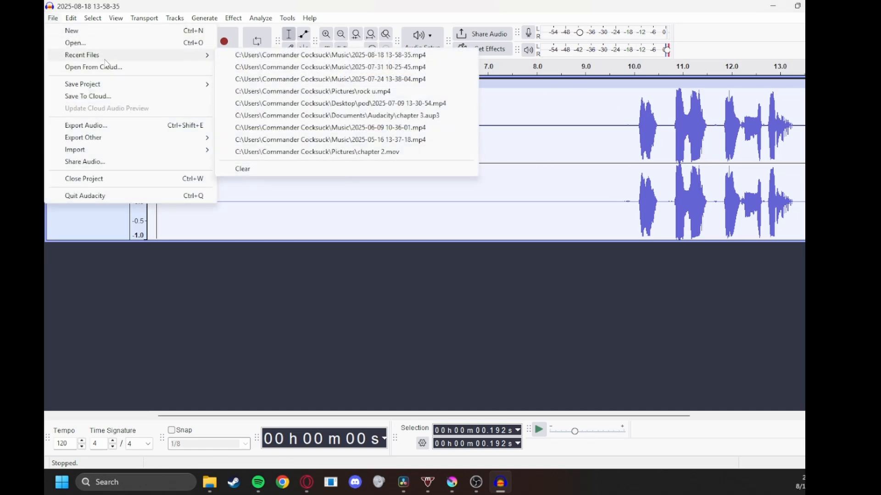
pyautogui.moveTo(113, 58)
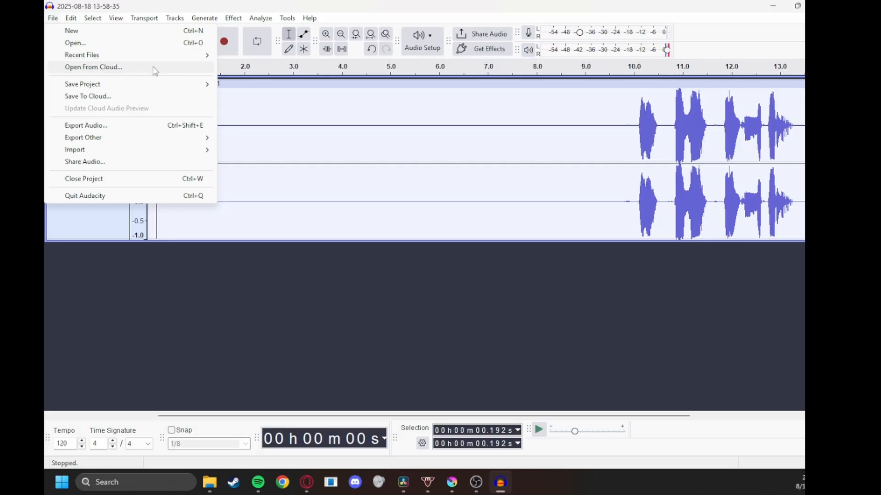
# Switch to DaVinci Resolve and enlarge the timeline area of Timeline 1 by shrinking the viewer
pyautogui.click(407, 484)
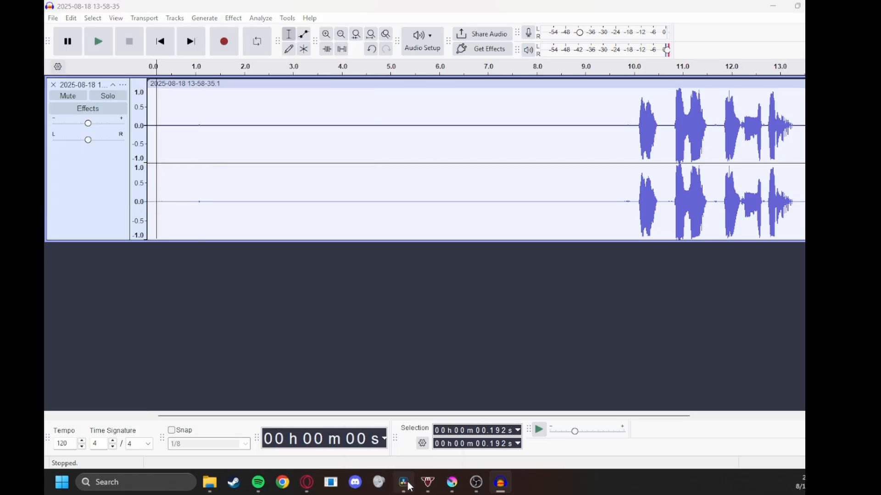
pyautogui.scroll(-5, 488, 309)
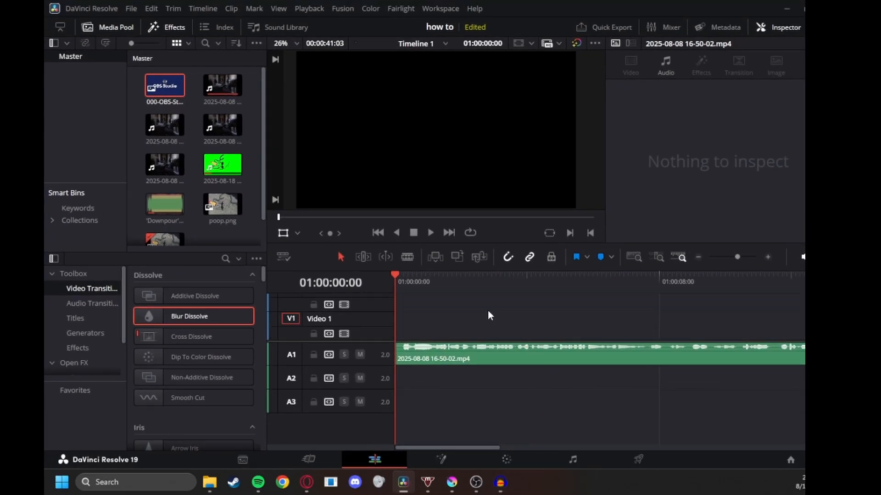
pyautogui.scroll(5, 488, 309)
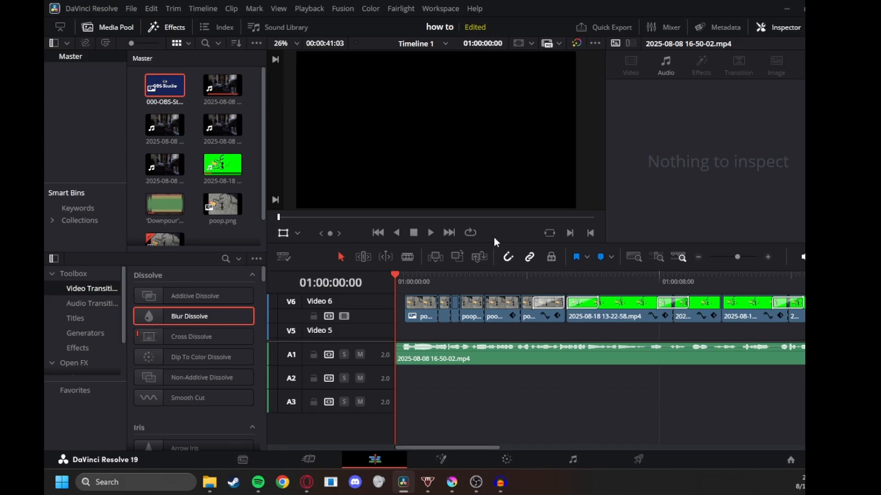
pyautogui.moveTo(493, 242); pyautogui.dragTo(496, 123)
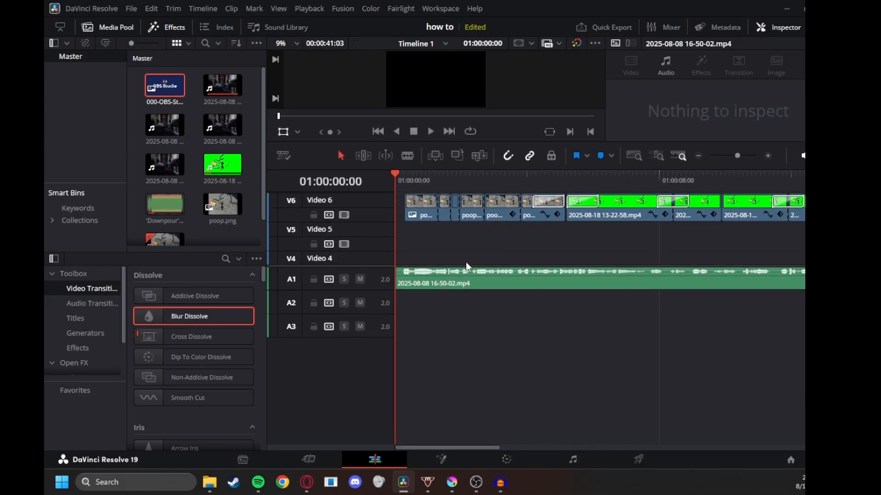
# Try out the track locks on A1 and Video 6 together with the Linked Selection toggle
pyautogui.click(310, 280)
pyautogui.click(310, 281)
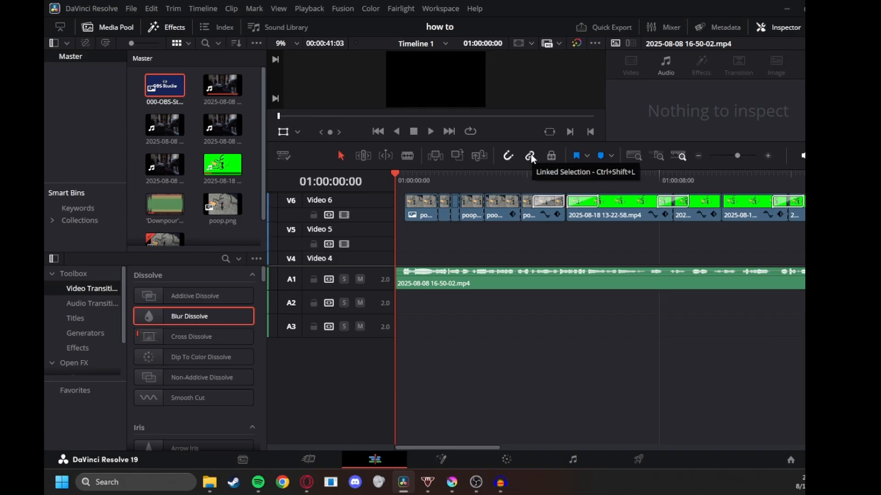
pyautogui.click(530, 155)
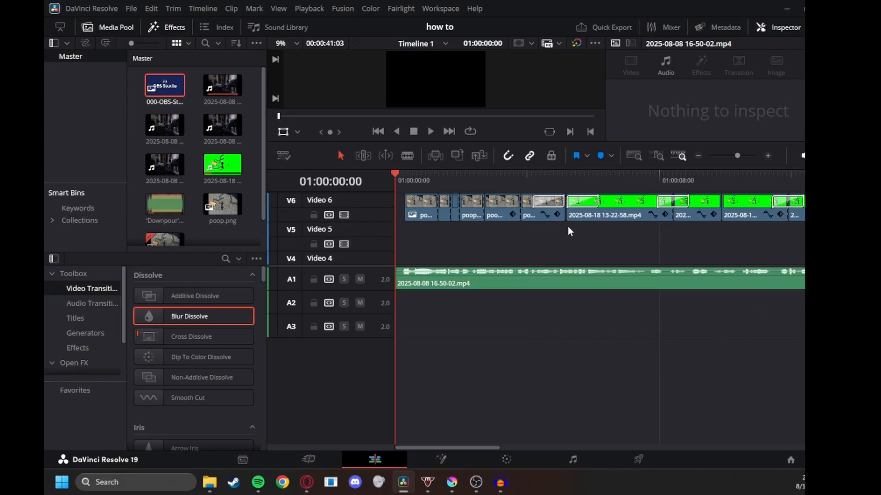
pyautogui.click(313, 215)
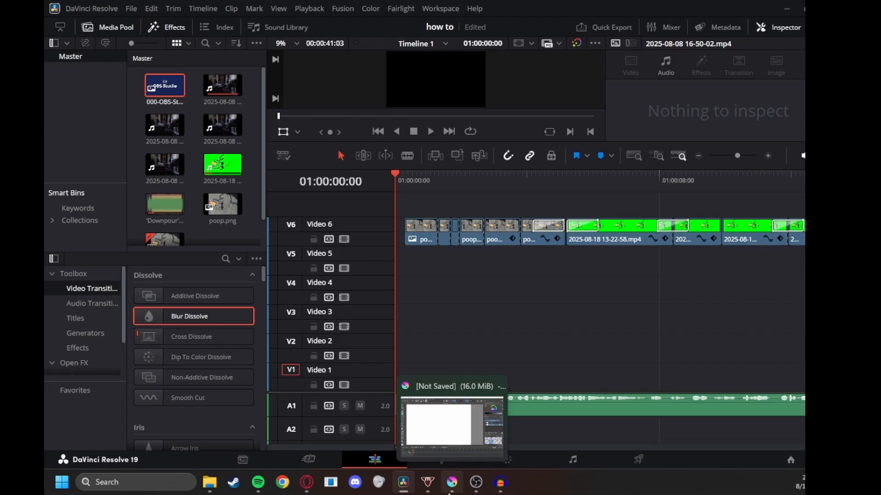
# Switch to Krita and centre the blank white canvas in the view
pyautogui.click(451, 489)
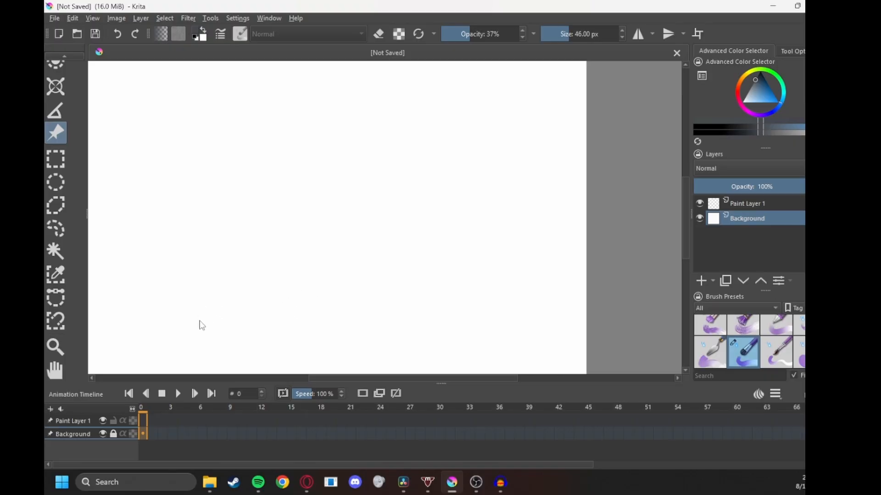
pyautogui.scroll(-4, 212, 290)
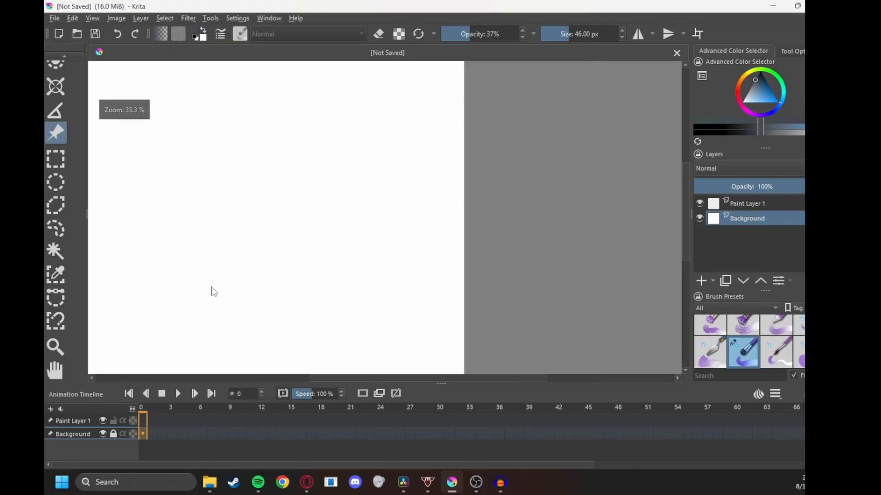
pyautogui.scroll(-1, 217, 288)
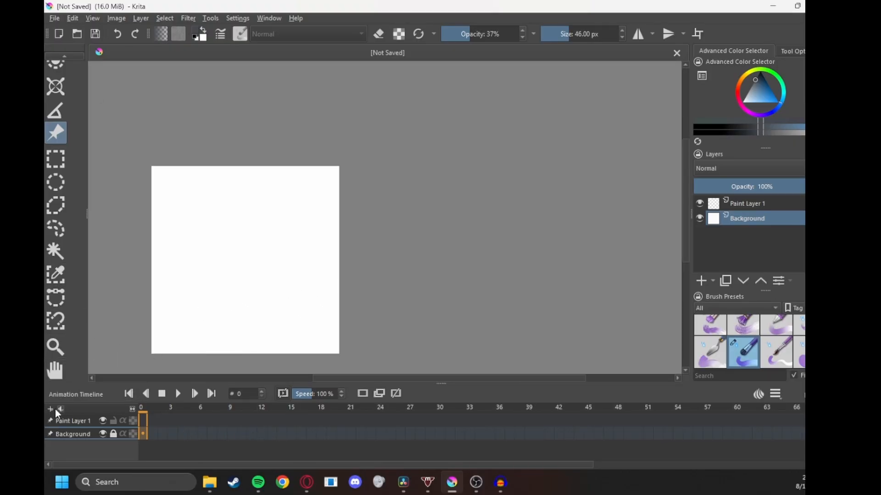
pyautogui.click(49, 372)
pyautogui.moveTo(191, 287); pyautogui.dragTo(364, 261)
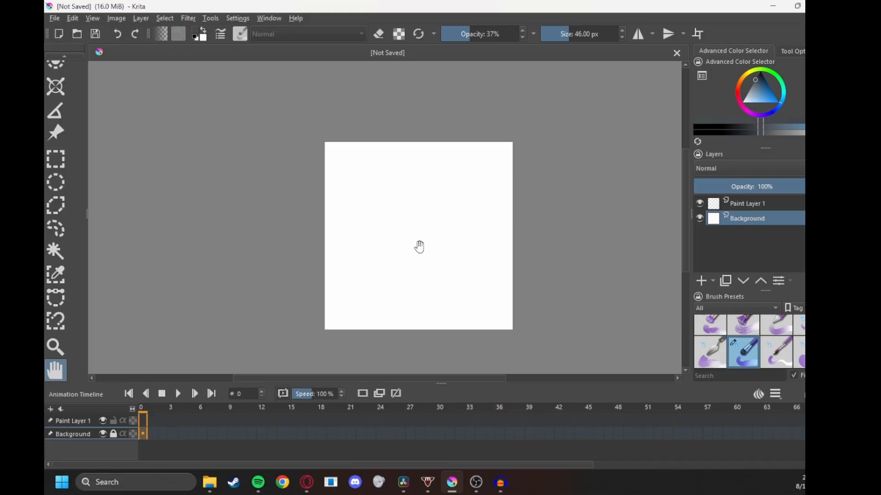
pyautogui.scroll(1, 416, 247)
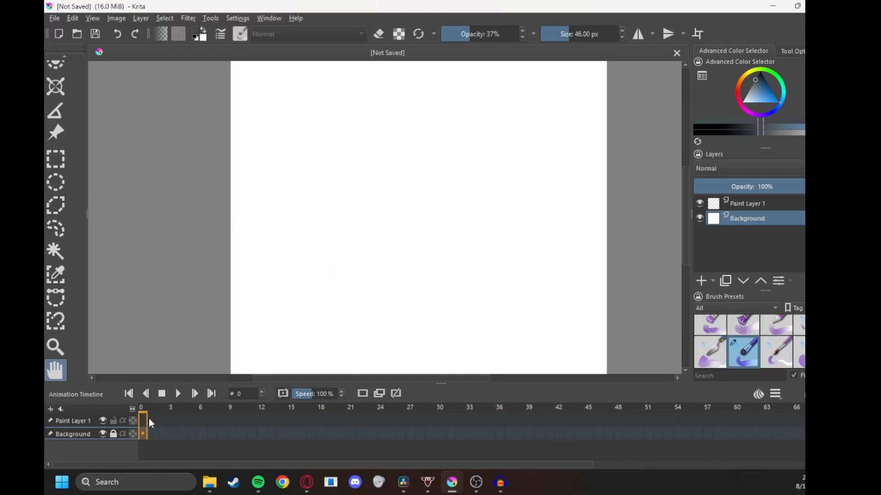
# On frame 0 of Paint Layer 1, draw a wide, flat black rectangle outline across the canvas with a 40 px brush
pyautogui.scroll(10, 60, 235)
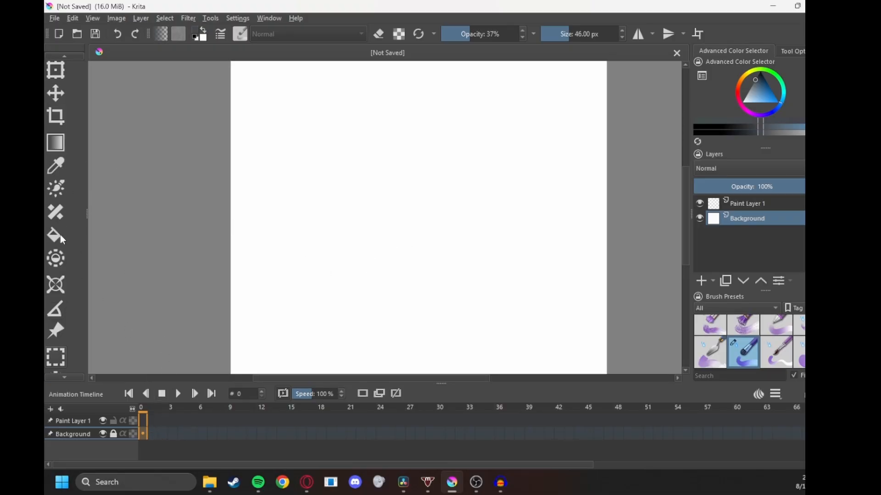
pyautogui.scroll(5, 60, 232)
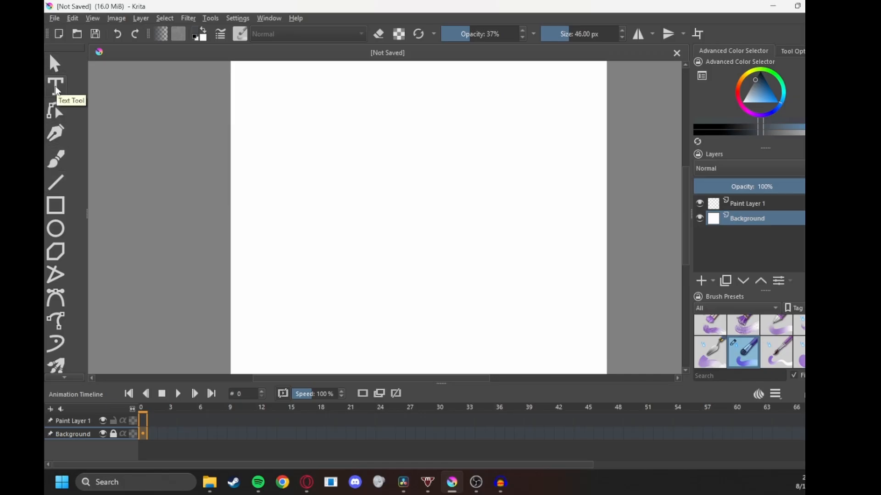
pyautogui.click(54, 162)
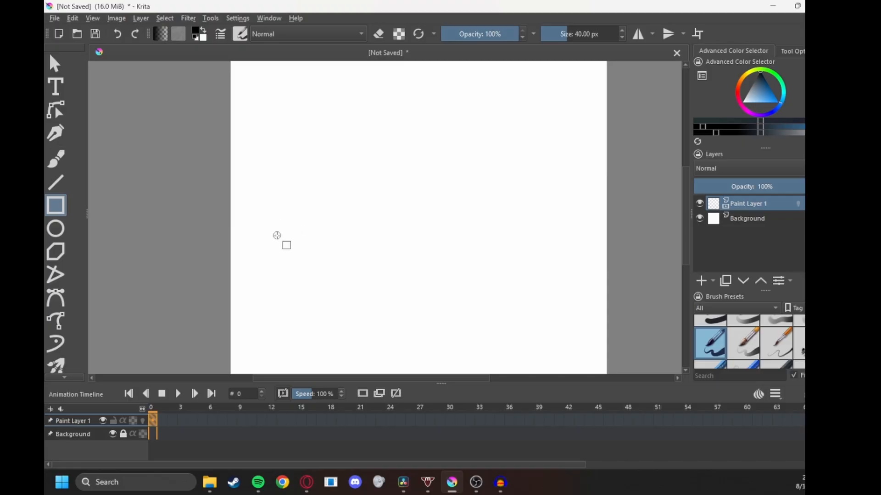
pyautogui.moveTo(276, 235)
pyautogui.mouseDown()
pyautogui.moveTo(440, 280)
pyautogui.moveTo(521, 291)
pyautogui.moveTo(572, 287)
pyautogui.moveTo(573, 277)
pyautogui.mouseUp()
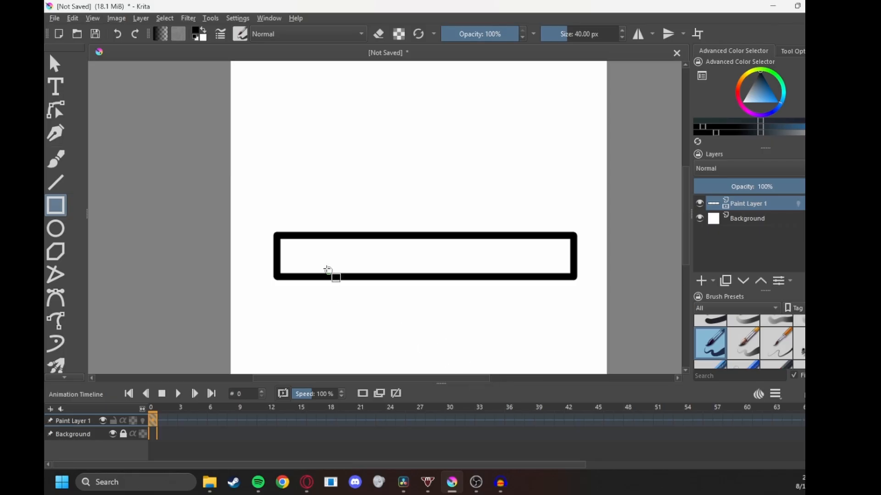
# Make frame 1 of Paint Layer 1 the current frame and activate the Freehand Brush tool
pyautogui.click(163, 421)
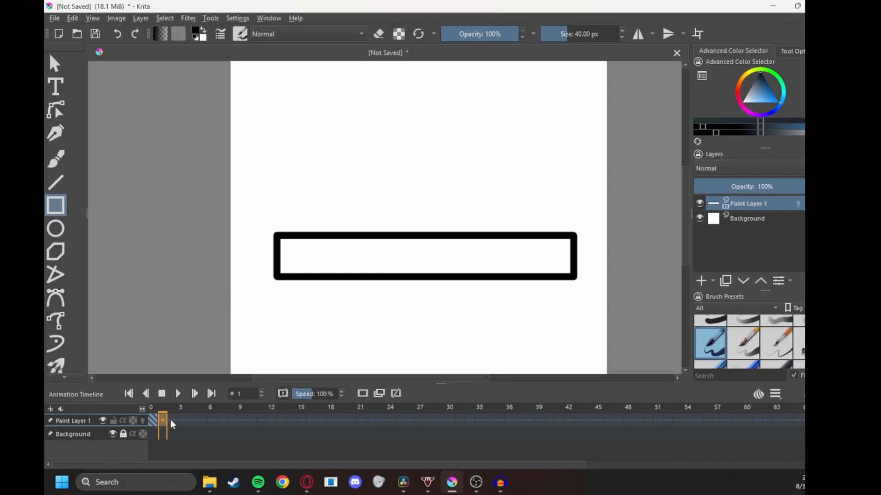
pyautogui.click(172, 421)
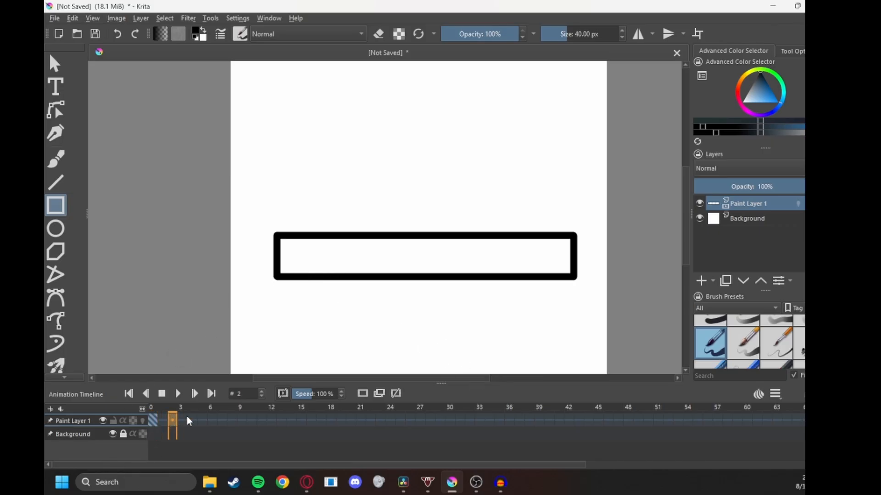
pyautogui.click(164, 426)
pyautogui.doubleClick(165, 422)
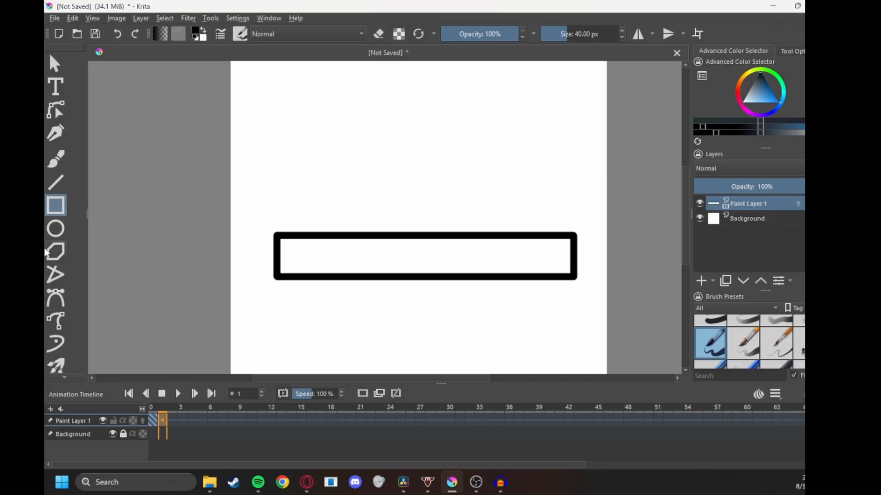
pyautogui.click(59, 162)
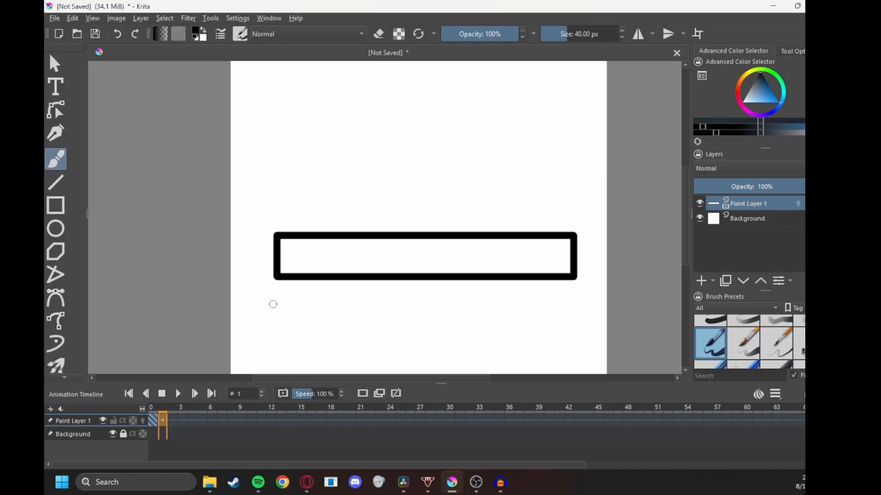
# Try painting a letter S inside the rectangle with the 40 px brush, and undo it
pyautogui.moveTo(289, 250)
pyautogui.mouseDown()
pyautogui.moveTo(305, 262)
pyautogui.moveTo(293, 271)
pyautogui.mouseUp()
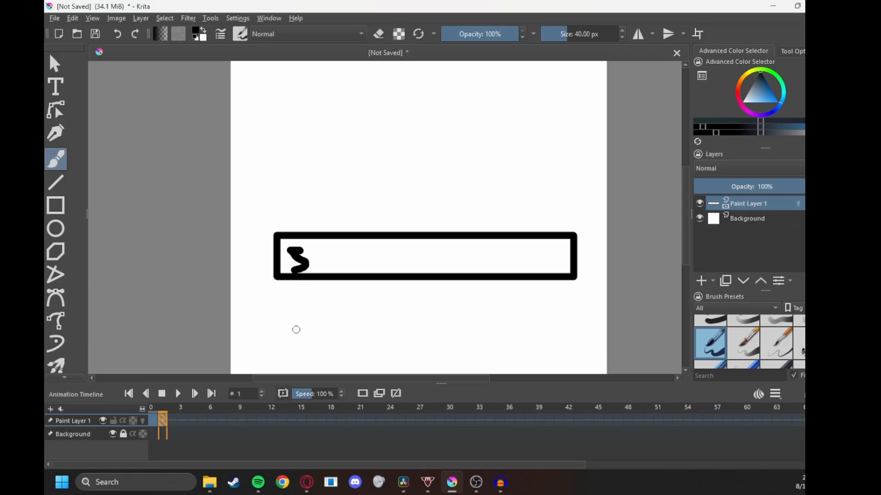
pyautogui.click(118, 34)
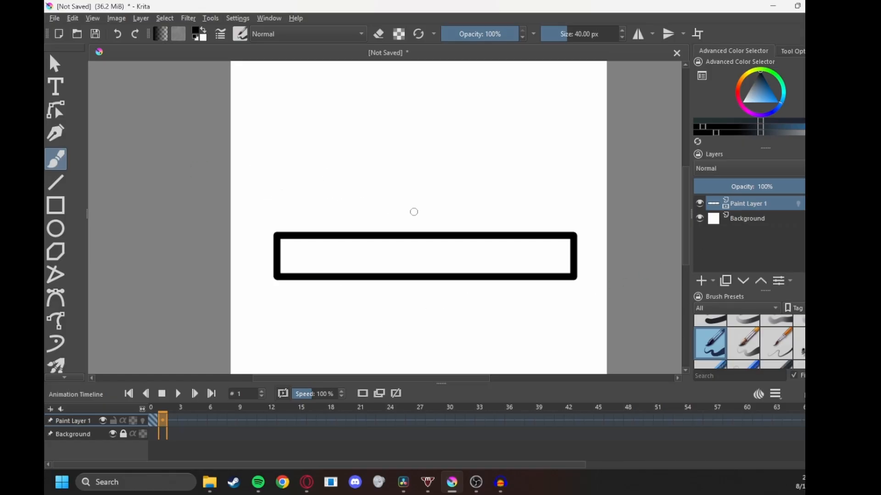
# Handwrite the word "subscribe" inside the rectangle on frame 1 with a thin 5.45 px brush
pyautogui.press('/')
pyautogui.moveTo(312, 246)
pyautogui.mouseDown()
pyautogui.moveTo(302, 250)
pyautogui.moveTo(319, 260)
pyautogui.moveTo(307, 270)
pyautogui.moveTo(350, 267)
pyautogui.moveTo(357, 247)
pyautogui.moveTo(370, 266)
pyautogui.moveTo(390, 272)
pyautogui.moveTo(370, 273)
pyautogui.mouseUp()
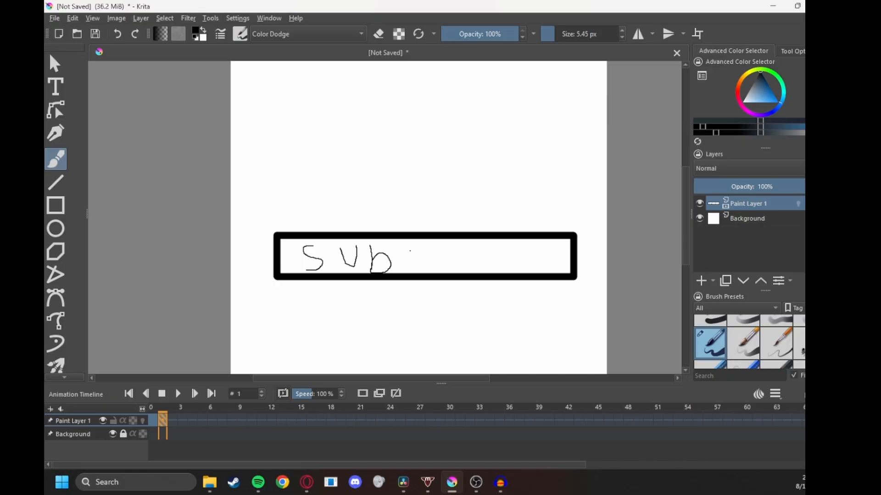
pyautogui.moveTo(410, 251); pyautogui.dragTo(403, 271)
pyautogui.moveTo(438, 244)
pyautogui.mouseDown()
pyautogui.moveTo(417, 272)
pyautogui.moveTo(433, 269)
pyautogui.moveTo(459, 249)
pyautogui.mouseUp()
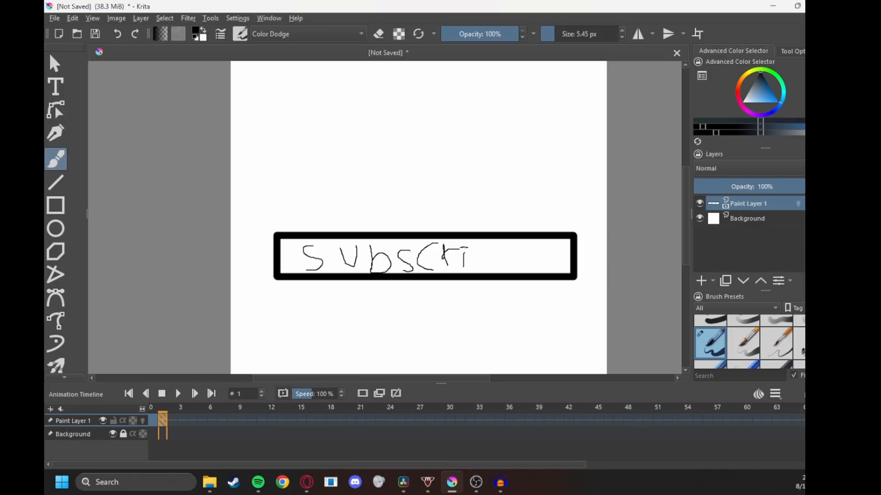
pyautogui.moveTo(480, 246)
pyautogui.mouseDown()
pyautogui.moveTo(477, 271)
pyautogui.moveTo(511, 257)
pyautogui.moveTo(503, 259)
pyautogui.moveTo(523, 268)
pyautogui.mouseUp()
# Create a blank frame at frame 2 of Paint Layer 1
pyautogui.click(173, 430)
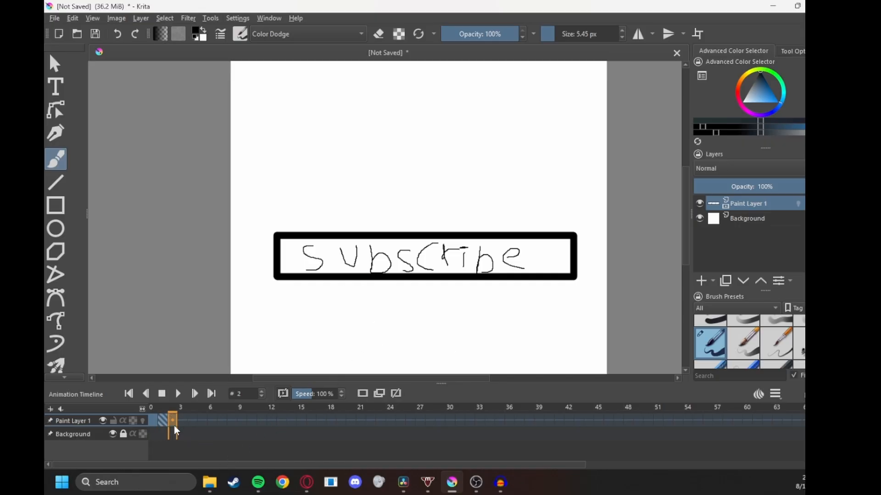
pyautogui.rightClick(174, 430)
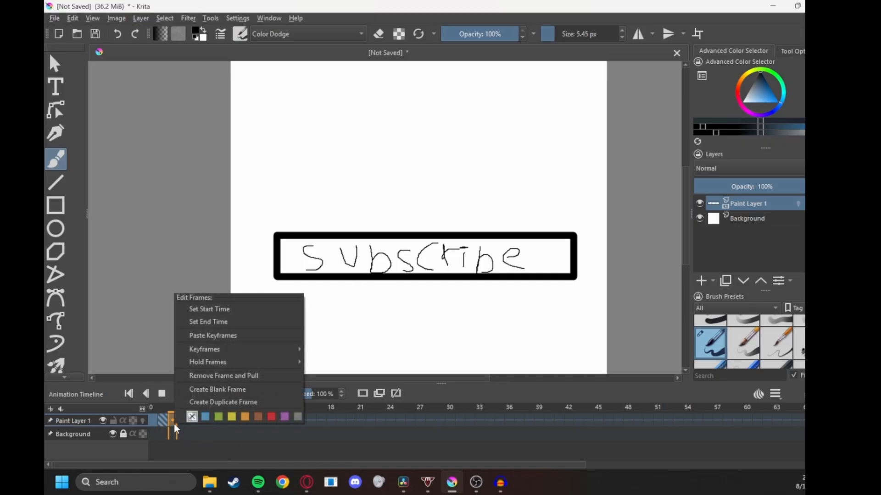
pyautogui.click(241, 393)
# Copy the empty-rectangle keyframe from frame 0 of Paint Layer 1 and paste it at frame 2
pyautogui.click(163, 428)
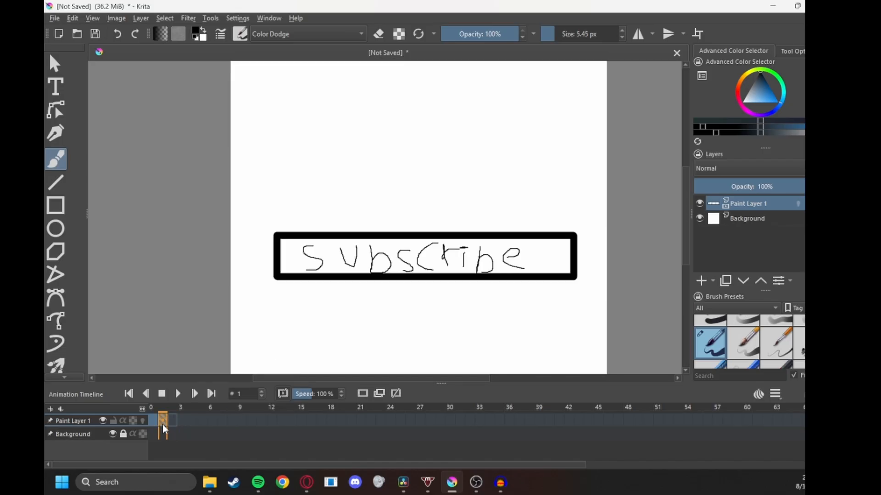
pyautogui.rightClick(163, 428)
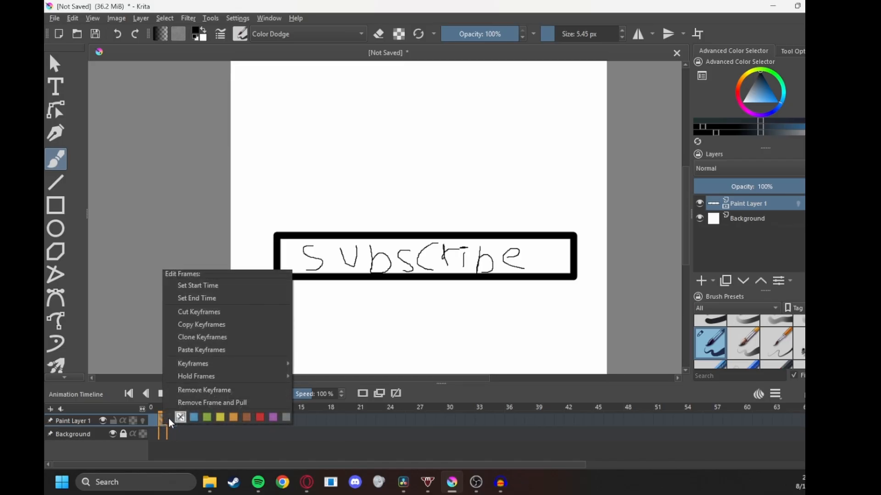
pyautogui.click(155, 427)
pyautogui.rightClick(152, 425)
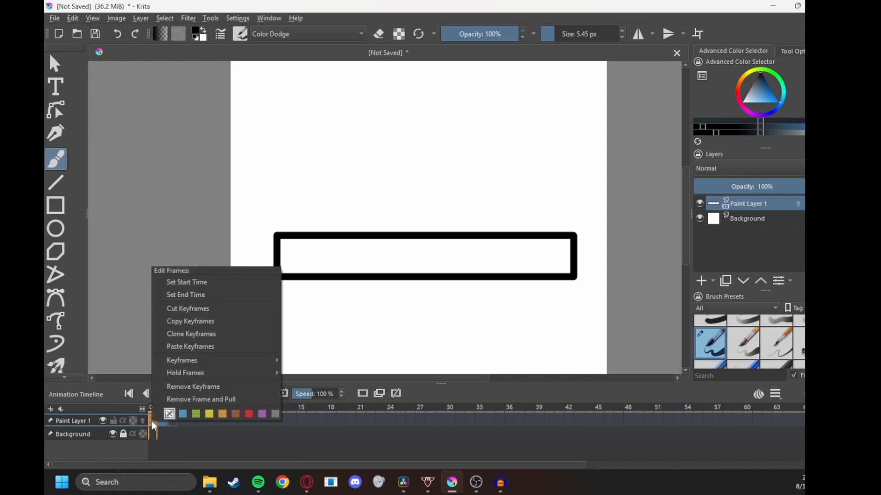
pyautogui.click(220, 322)
pyautogui.click(174, 425)
pyautogui.rightClick(174, 426)
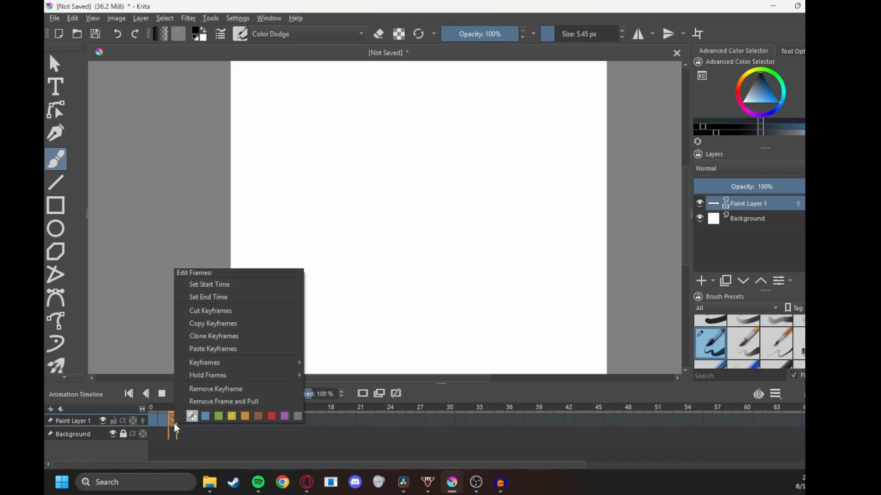
pyautogui.click(237, 348)
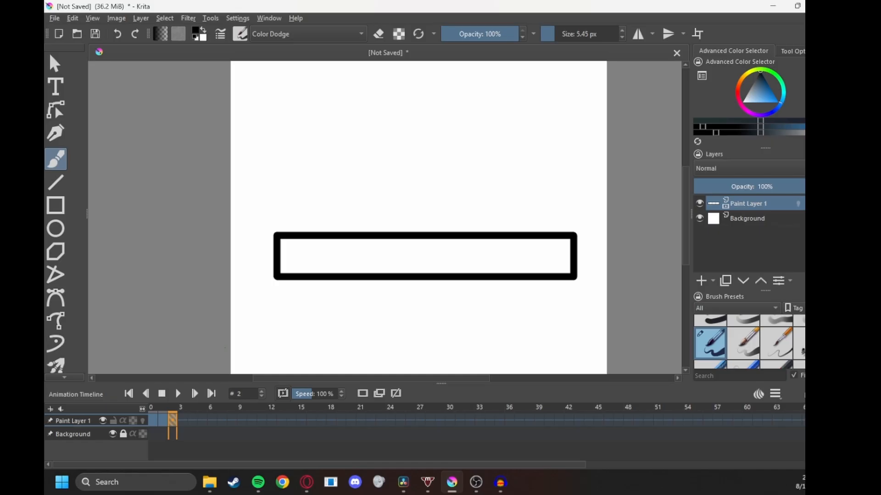
# Compare the drawings on frames 0, 2 and 1 of Paint Layer 1
pyautogui.click(155, 428)
pyautogui.click(172, 427)
pyautogui.click(163, 427)
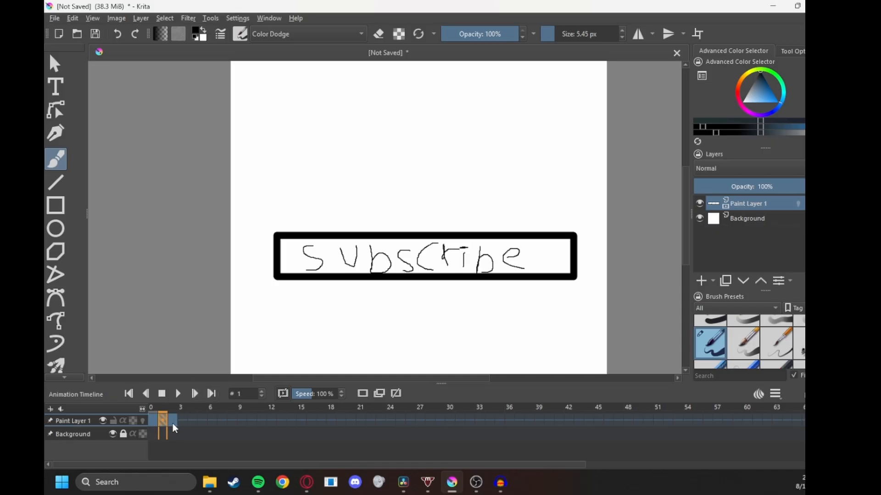
# Turn on onion skins for Paint Layer 1 and check the overlay on frames 2 and 1
pyautogui.click(144, 422)
pyautogui.click(173, 422)
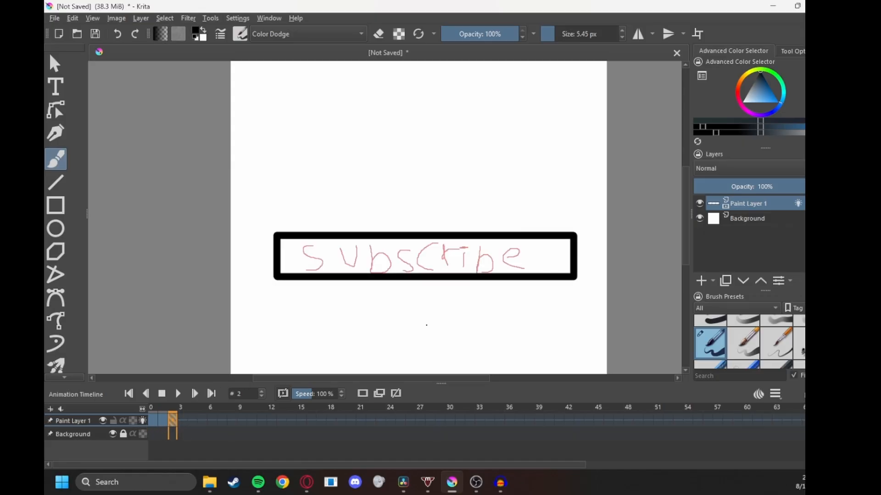
pyautogui.click(153, 422)
pyautogui.click(161, 422)
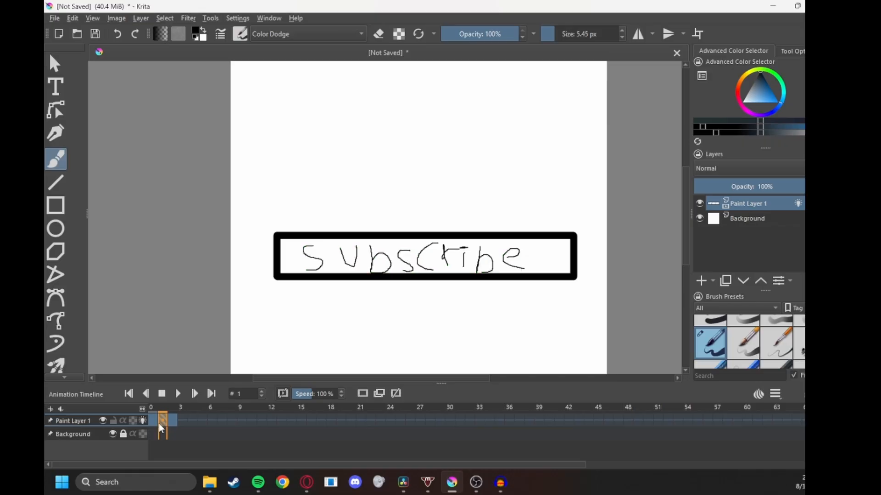
# Handwrite "subscribe" inside the rectangle on frame 2, following the onion skin of frame 1, and compare both frames
pyautogui.click(175, 422)
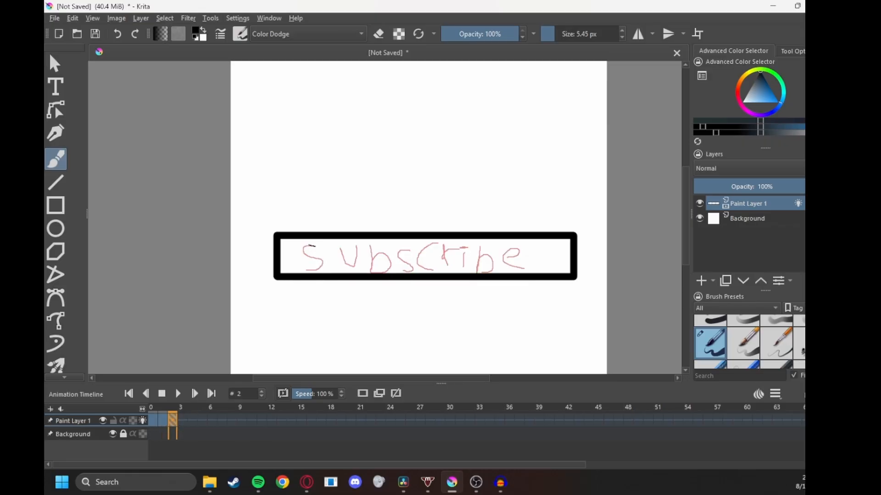
pyautogui.moveTo(326, 259); pyautogui.dragTo(321, 269)
pyautogui.moveTo(356, 267)
pyautogui.mouseDown()
pyautogui.moveTo(362, 257)
pyautogui.moveTo(371, 269)
pyautogui.moveTo(387, 252)
pyautogui.moveTo(394, 273)
pyautogui.mouseUp()
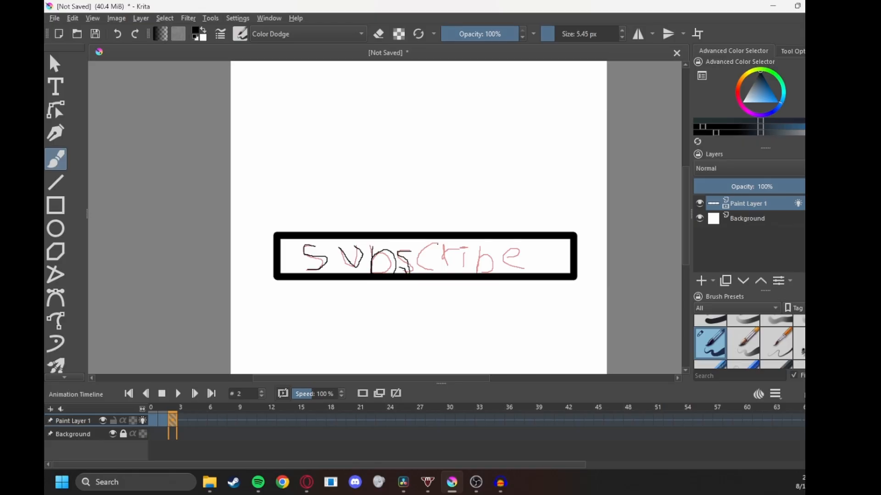
pyautogui.moveTo(421, 270)
pyautogui.mouseDown()
pyautogui.moveTo(433, 273)
pyautogui.moveTo(452, 260)
pyautogui.mouseUp()
pyautogui.moveTo(480, 251); pyautogui.dragTo(479, 271)
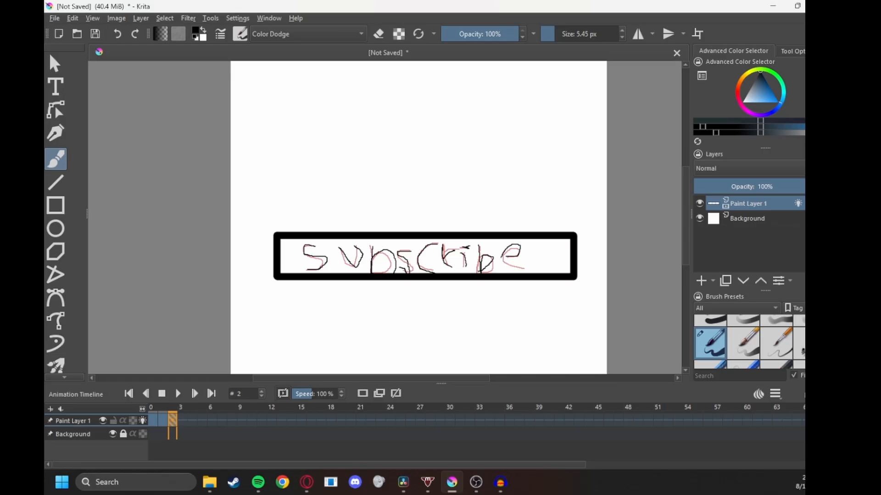
pyautogui.click(162, 421)
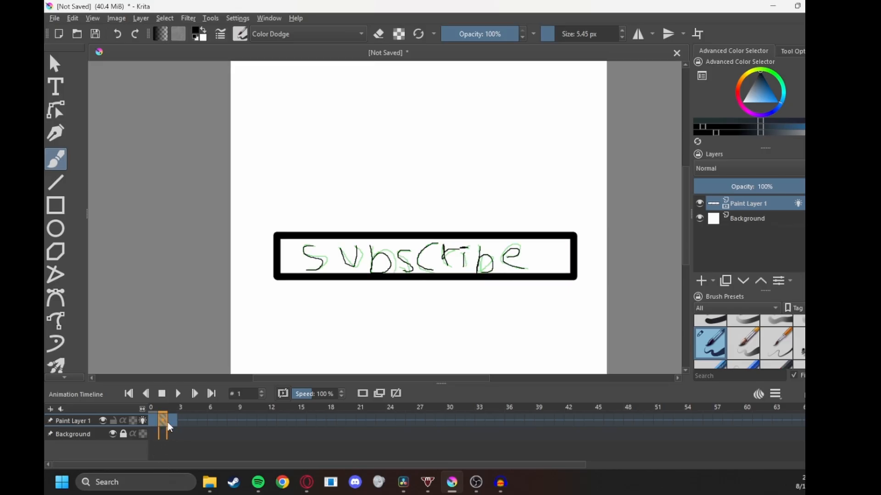
pyautogui.click(173, 421)
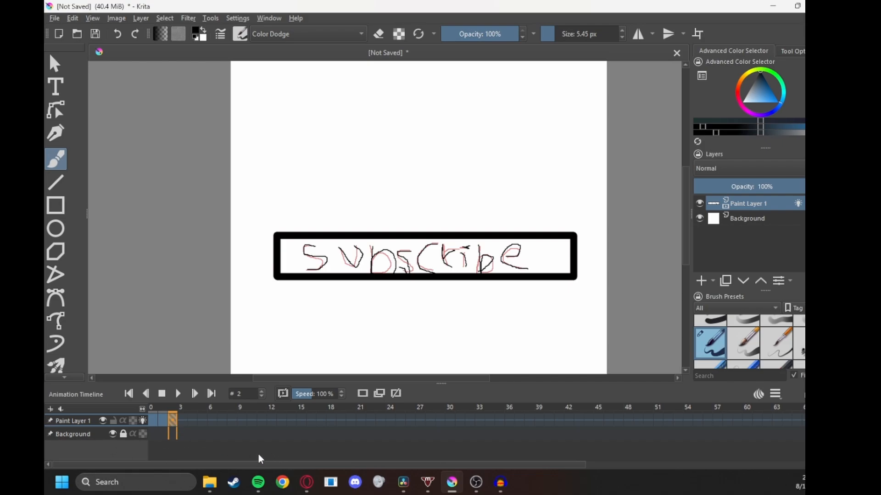
# Copy the keyframe from frame 1 of Paint Layer 1 and paste it at frame 3
pyautogui.click(167, 422)
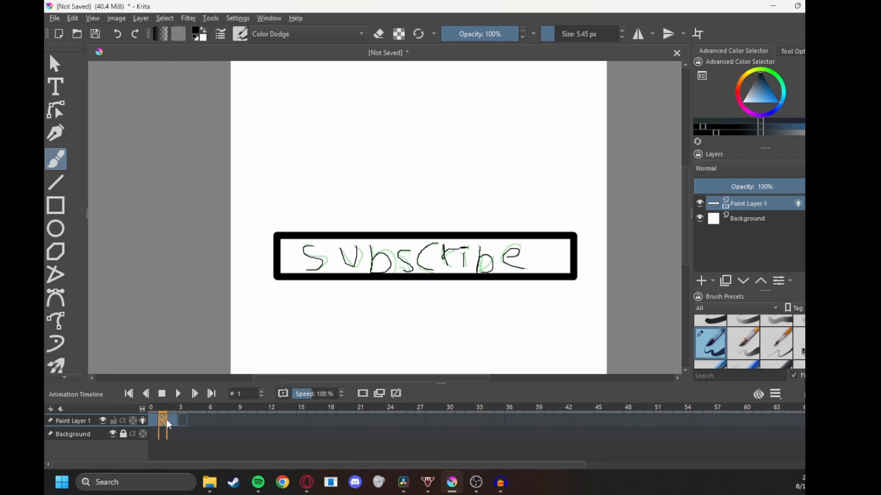
pyautogui.rightClick(166, 422)
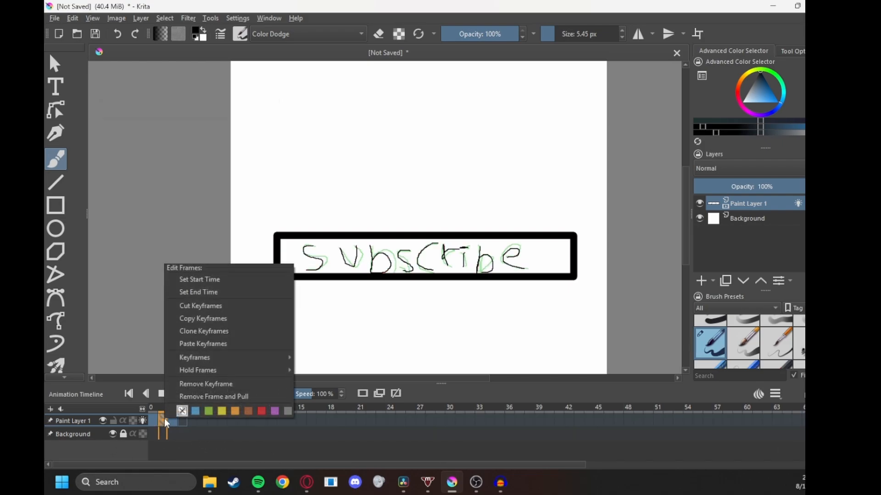
pyautogui.click(207, 316)
pyautogui.click(183, 421)
pyautogui.rightClick(182, 422)
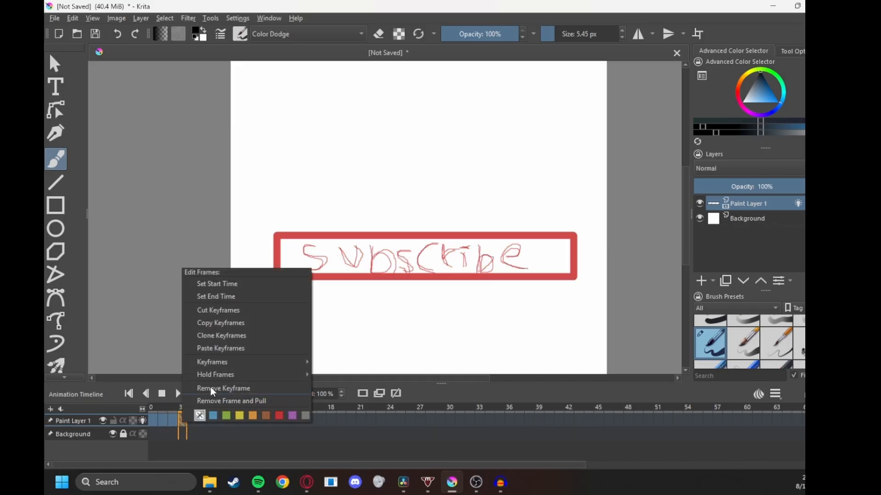
pyautogui.click(230, 354)
# Copy the keyframe from frame 2 of Paint Layer 1 and paste it at frame 4
pyautogui.click(173, 425)
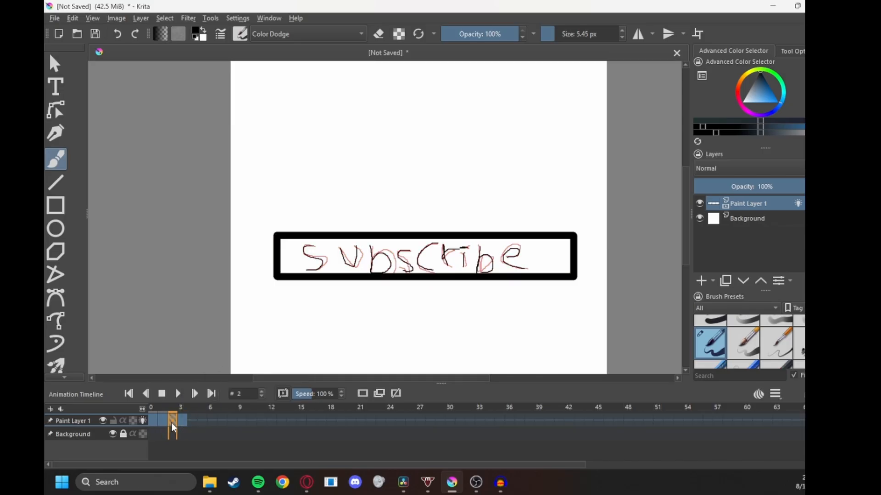
pyautogui.rightClick(173, 425)
pyautogui.click(220, 322)
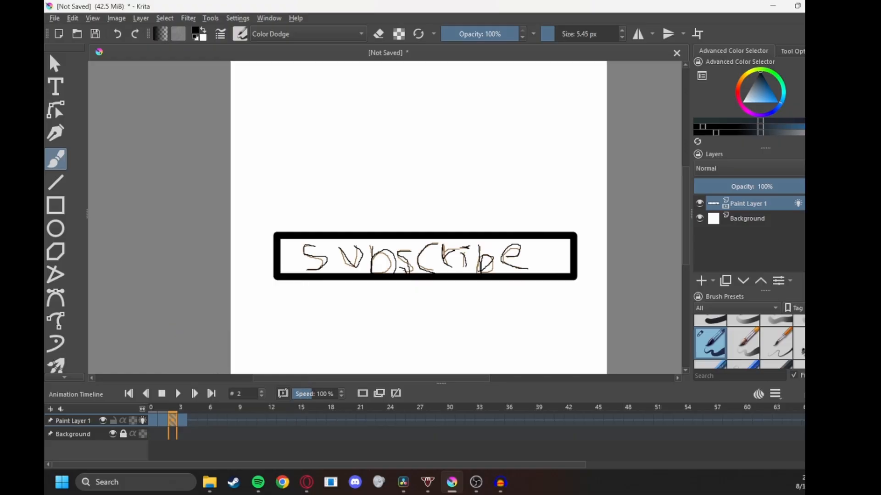
pyautogui.click(192, 427)
pyautogui.rightClick(192, 426)
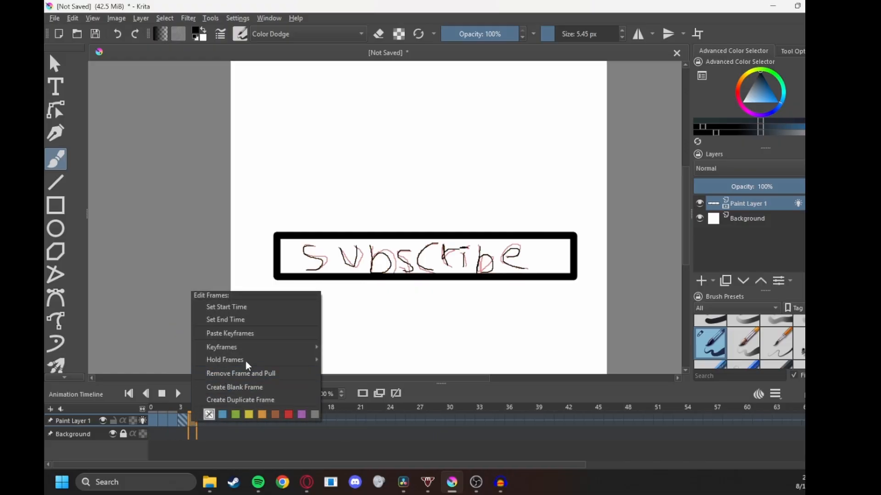
pyautogui.click(264, 334)
# Play the animation from frame 0 to preview it, and stop playback
pyautogui.click(153, 428)
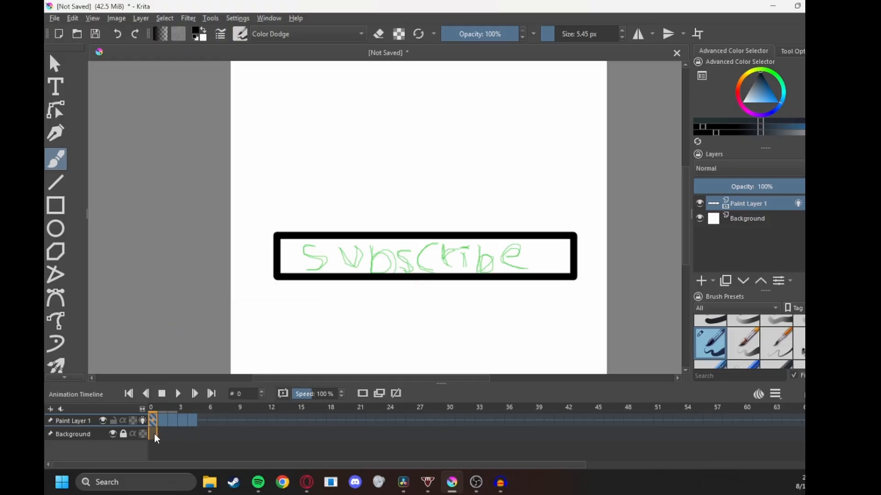
pyautogui.click(185, 395)
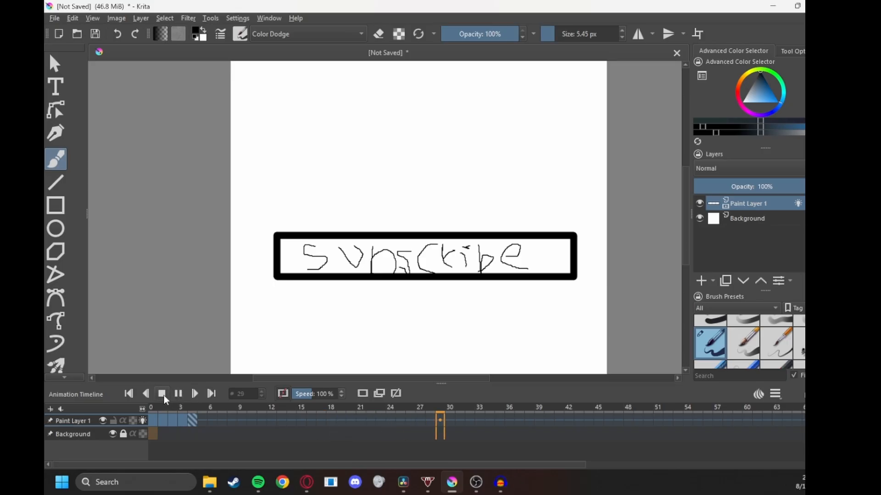
pyautogui.click(162, 393)
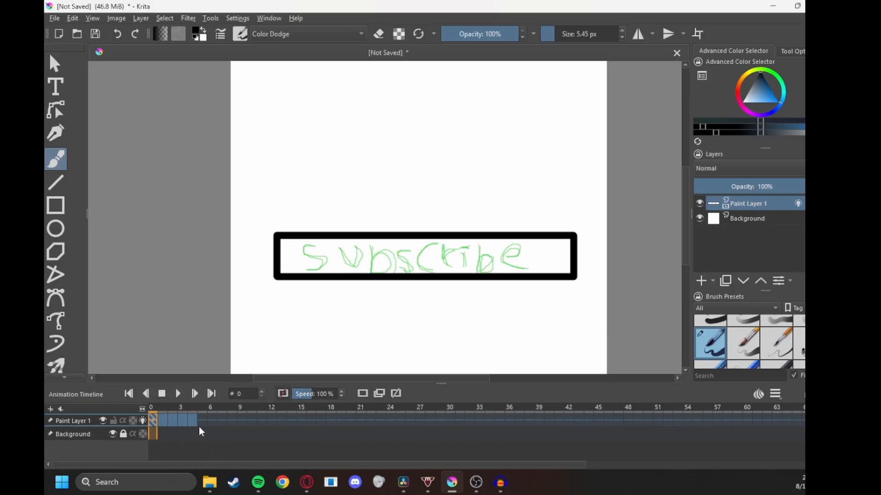
# Set the animation playback speed to 25 % and preview the animation again from frame 0
pyautogui.moveTo(313, 397); pyautogui.dragTo(286, 395)
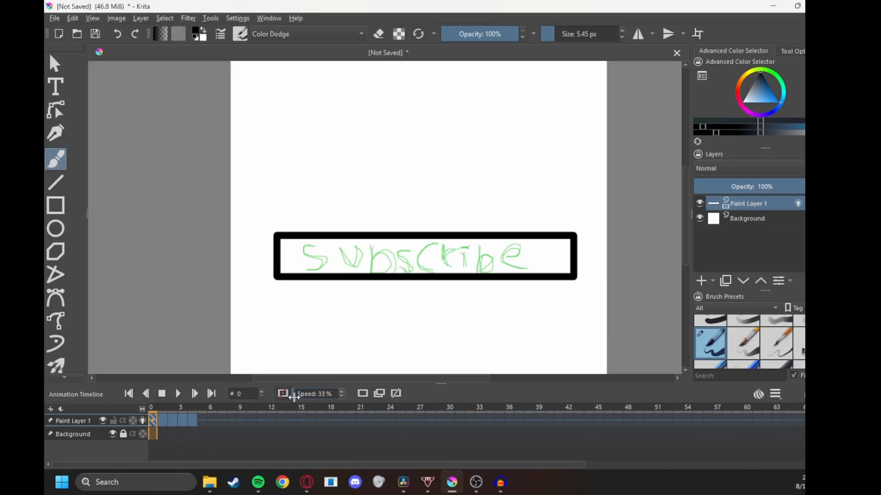
pyautogui.click(165, 420)
pyautogui.click(185, 425)
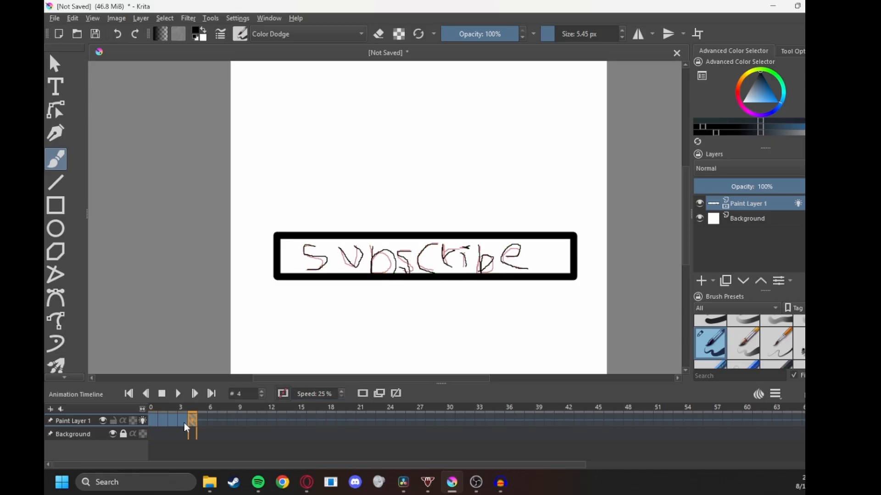
pyautogui.click(153, 421)
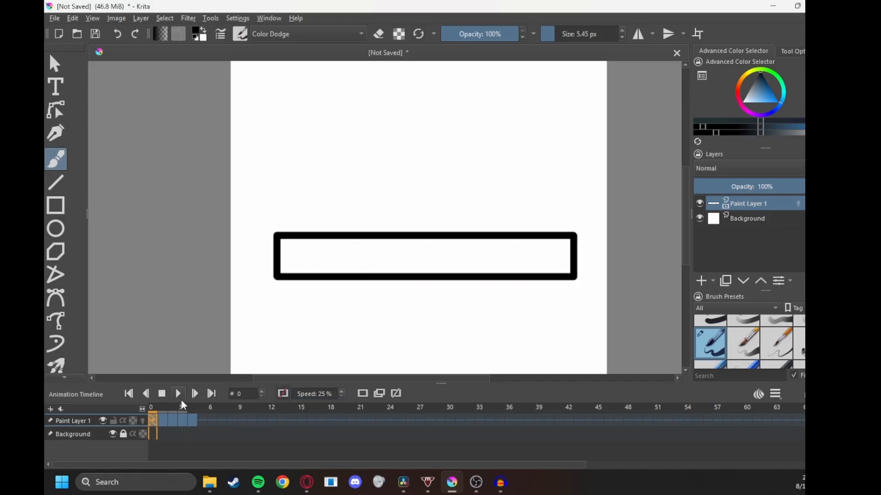
pyautogui.click(178, 395)
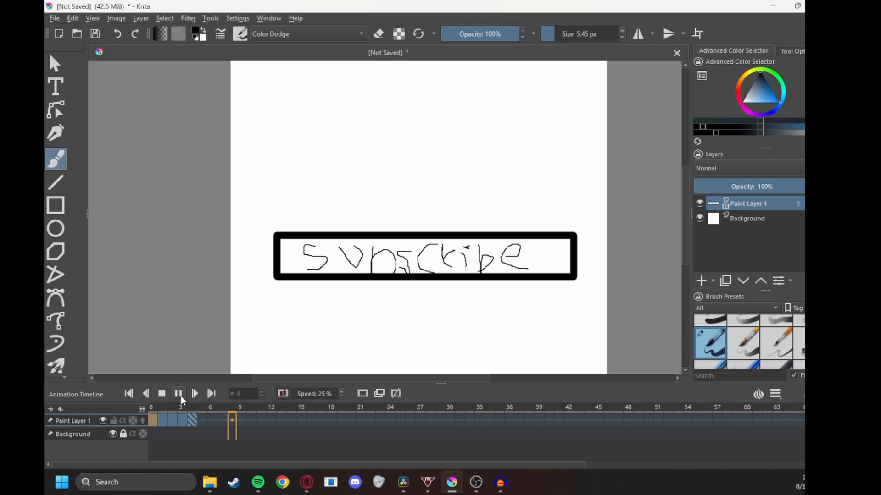
pyautogui.click(163, 394)
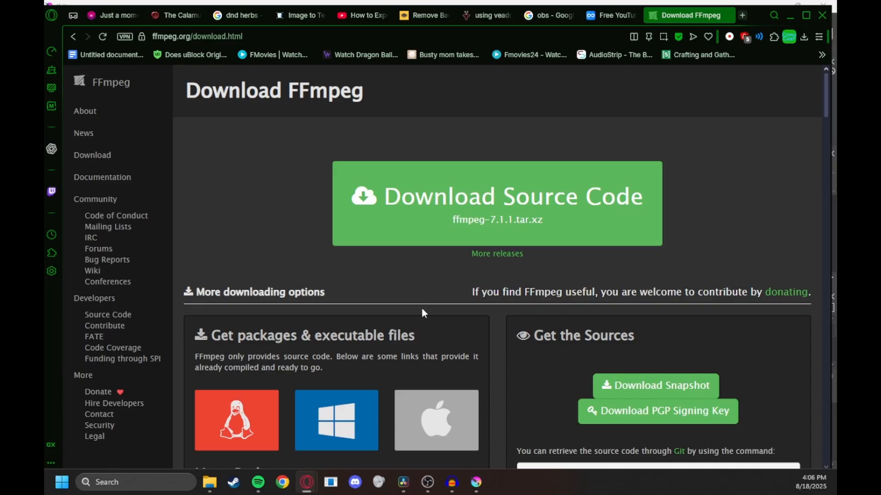
# Switch to Krita and create a new 2048 by 2048 px document at 300 pixels per inch
pyautogui.click(477, 483)
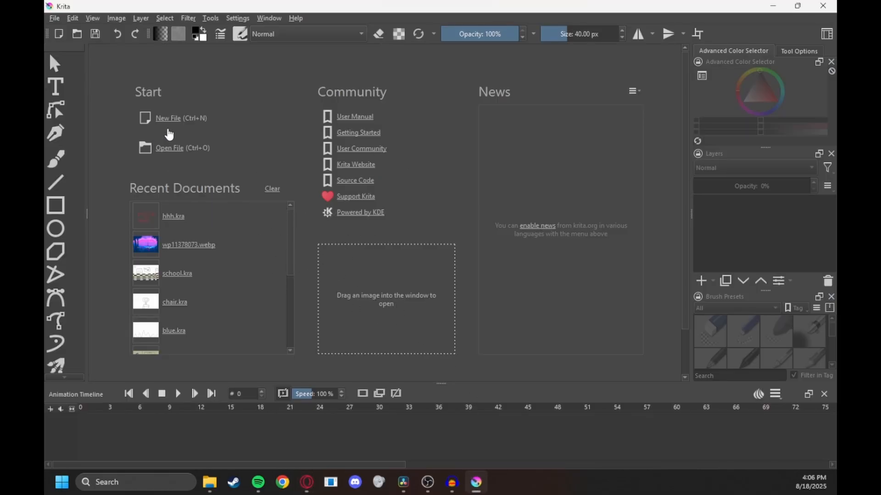
pyautogui.click(174, 119)
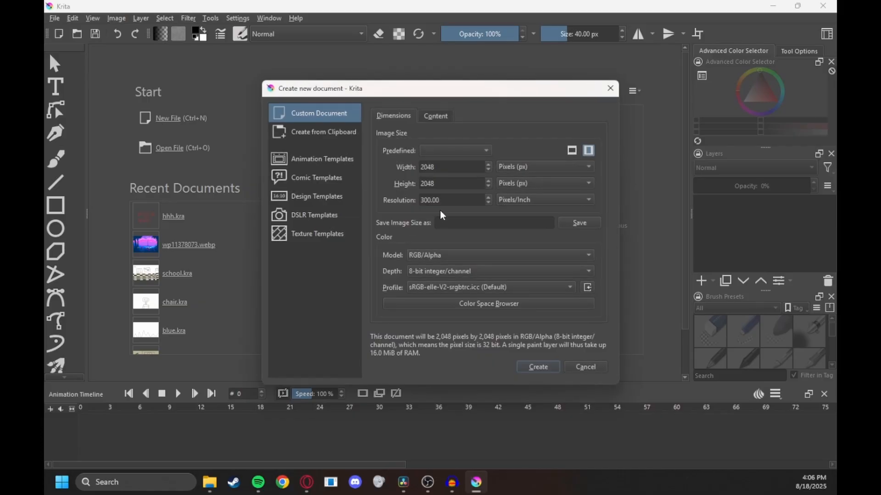
pyautogui.click(539, 368)
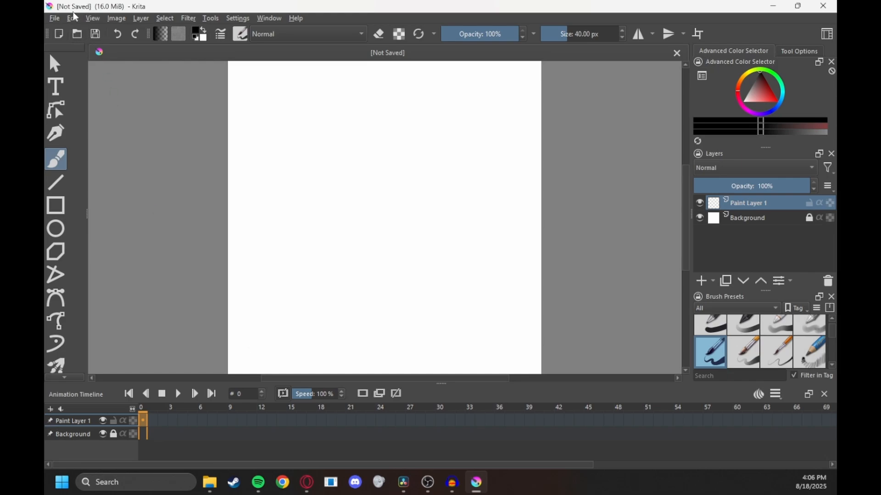
# Scribble a freehand looping line on frame 0 of Paint Layer 1 with the 40 px brush
pyautogui.click(55, 19)
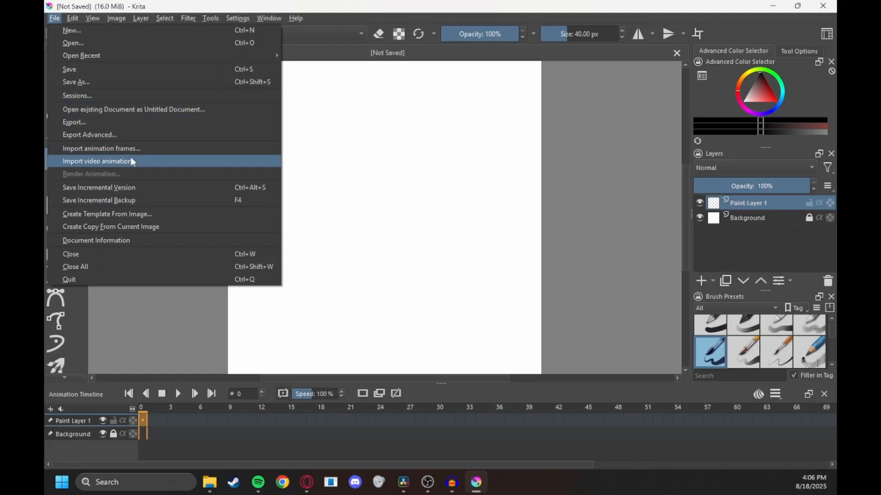
pyautogui.click(326, 226)
pyautogui.moveTo(295, 250)
pyautogui.mouseDown()
pyautogui.moveTo(415, 220)
pyautogui.moveTo(427, 289)
pyautogui.moveTo(448, 265)
pyautogui.mouseUp()
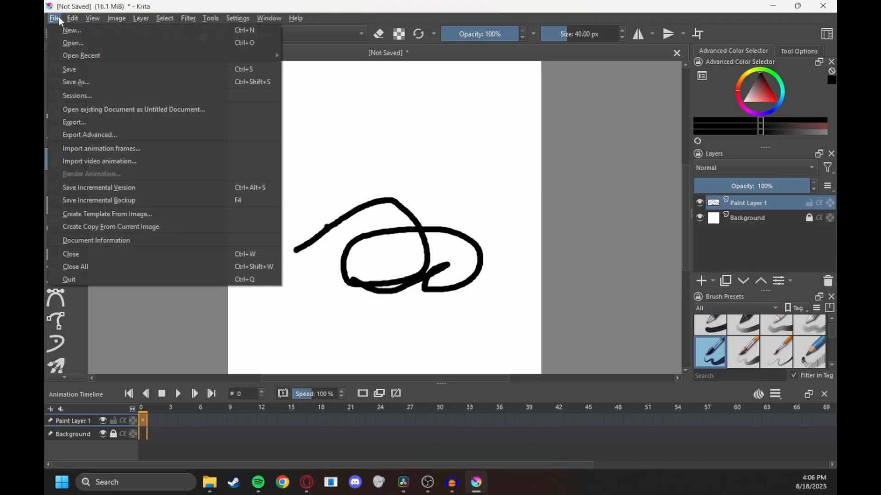
pyautogui.click(54, 18)
pyautogui.click(490, 276)
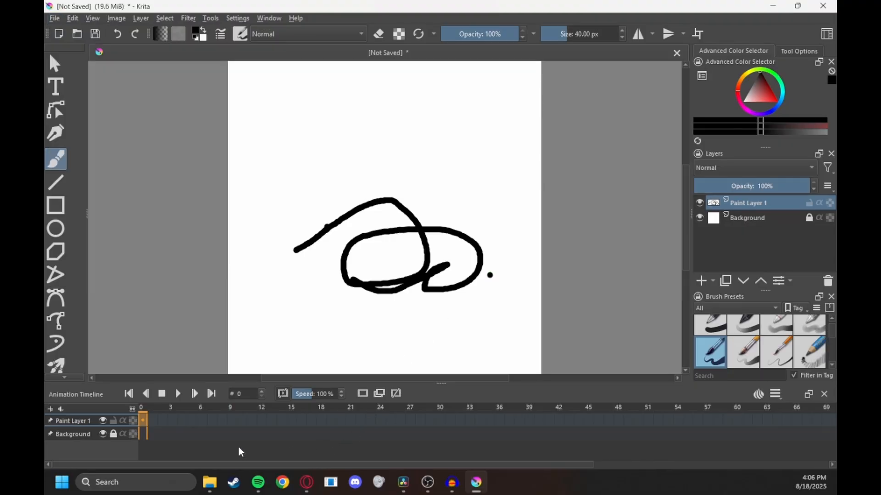
# Create a blank frame at frame 1 of Paint Layer 1 and scribble a different looping shape on it
pyautogui.click(152, 421)
pyautogui.rightClick(154, 422)
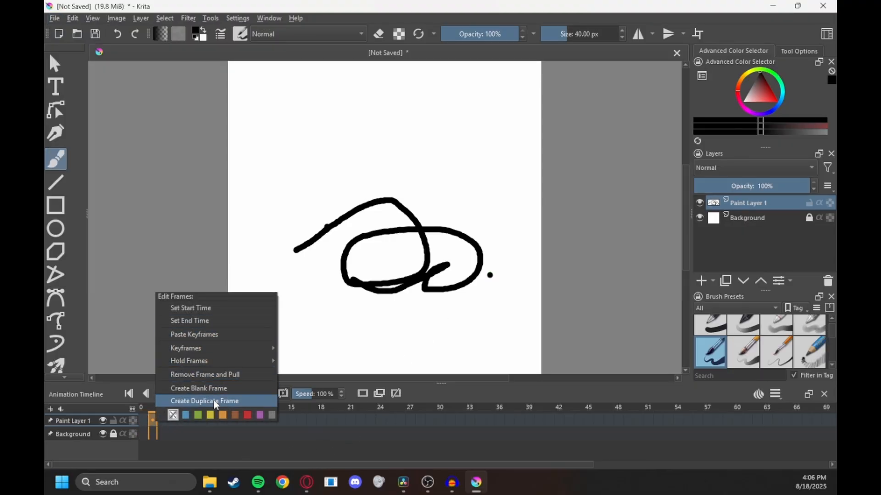
pyautogui.click(215, 388)
pyautogui.moveTo(328, 175)
pyautogui.mouseDown()
pyautogui.moveTo(390, 245)
pyautogui.moveTo(340, 181)
pyautogui.mouseUp()
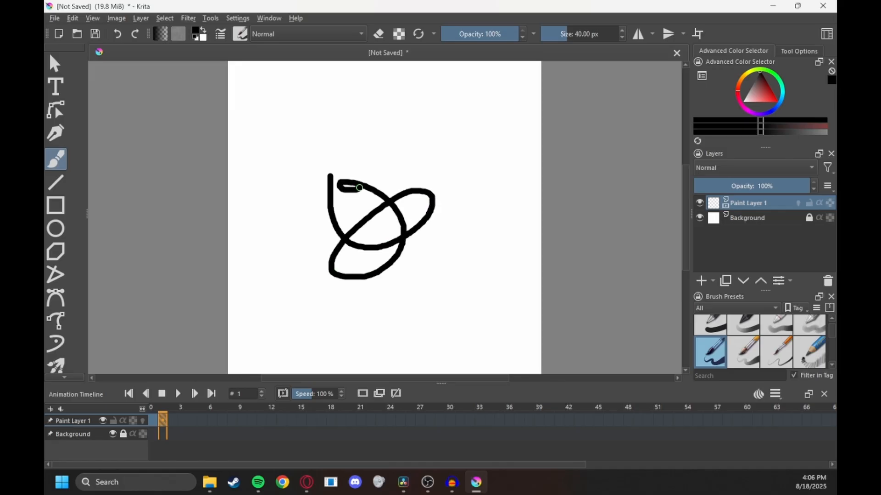
pyautogui.moveTo(304, 221); pyautogui.dragTo(344, 183)
# Review the Render Animation settings for video export, including the FFmpeg path and output format, and close them without rendering
pyautogui.click(154, 427)
pyautogui.click(54, 18)
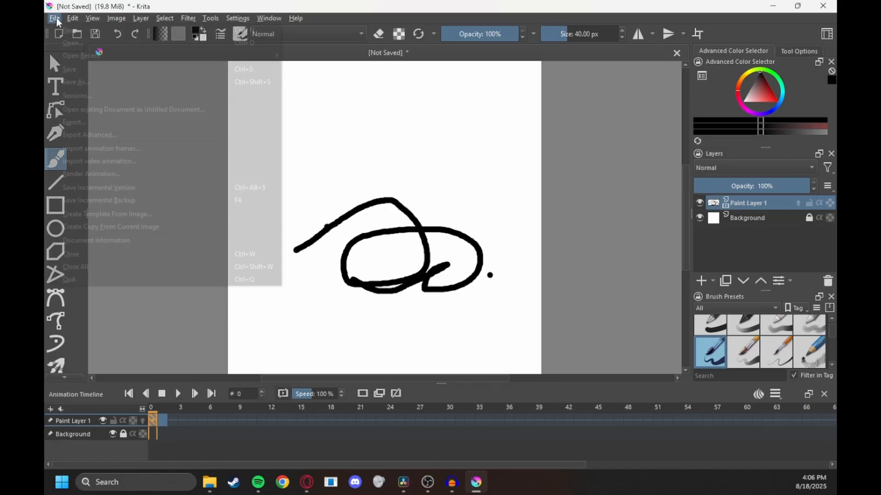
pyautogui.click(130, 173)
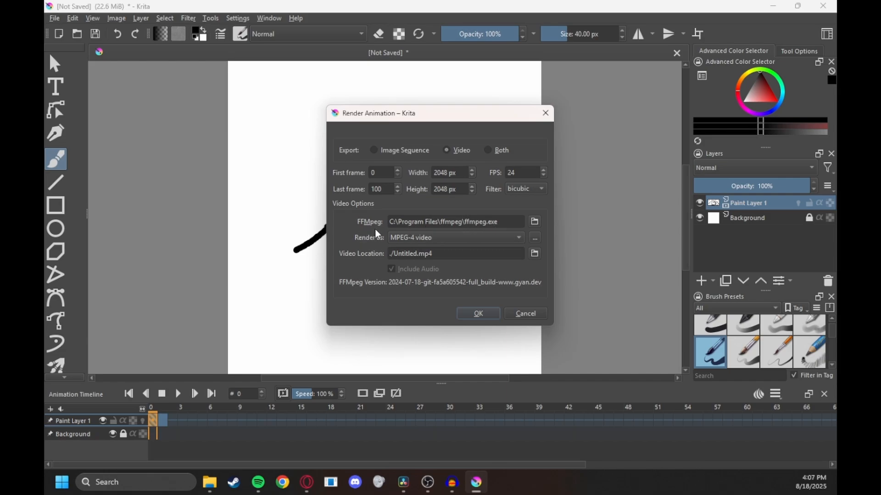
pyautogui.click(481, 242)
pyautogui.click(473, 238)
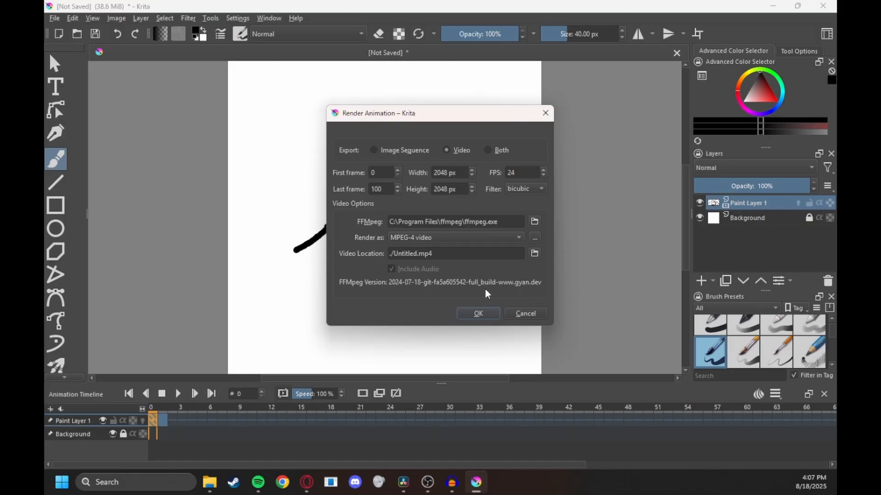
pyautogui.click(528, 315)
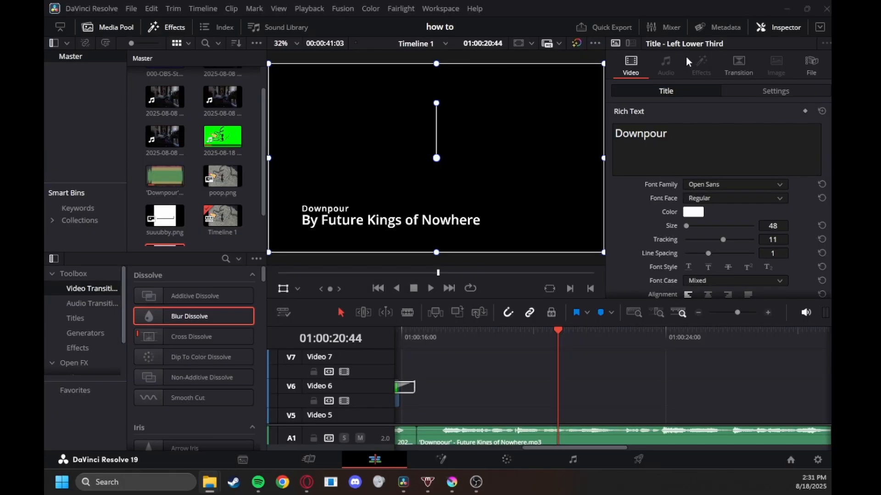
# In DaVinci Resolve, bring the playhead back to the first poop.png clip at the start of the timeline
pyautogui.click(642, 1)
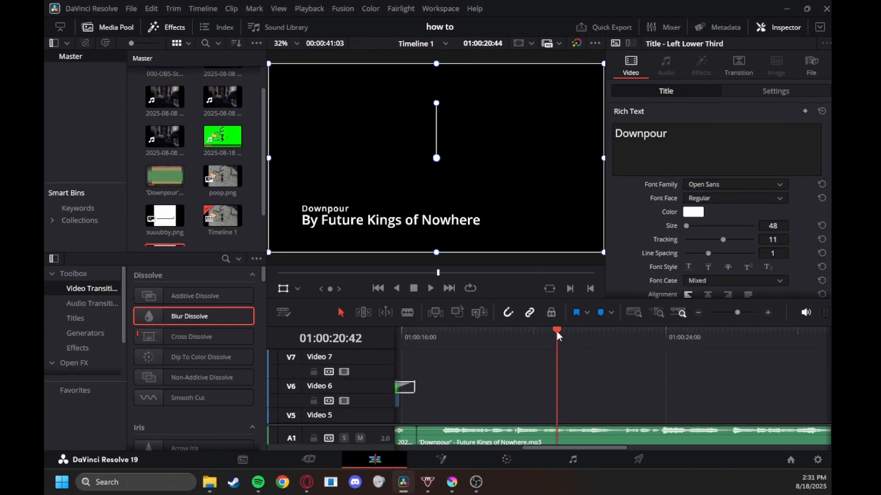
pyautogui.press('Home')
pyautogui.click(526, 387)
pyautogui.moveTo(527, 387); pyautogui.dragTo(406, 383)
pyautogui.click(406, 381)
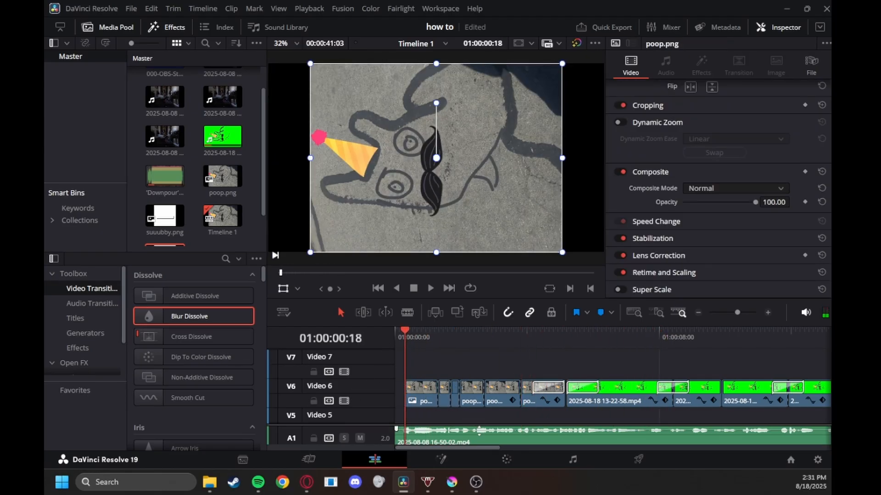
# Enlarge the timeline area below the viewer so more video and audio tracks fit, including Video 7 through Audio 2
pyautogui.scroll(-3, 479, 413)
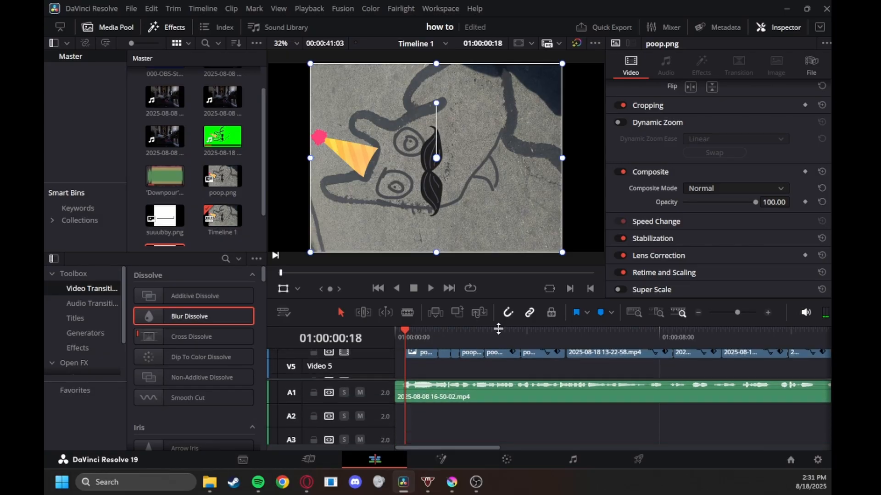
pyautogui.scroll(-3, 505, 376)
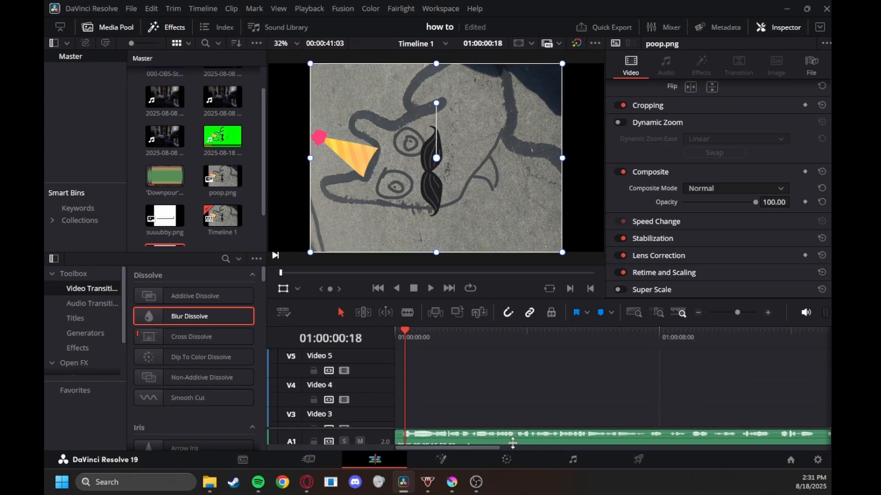
pyautogui.scroll(2, 512, 401)
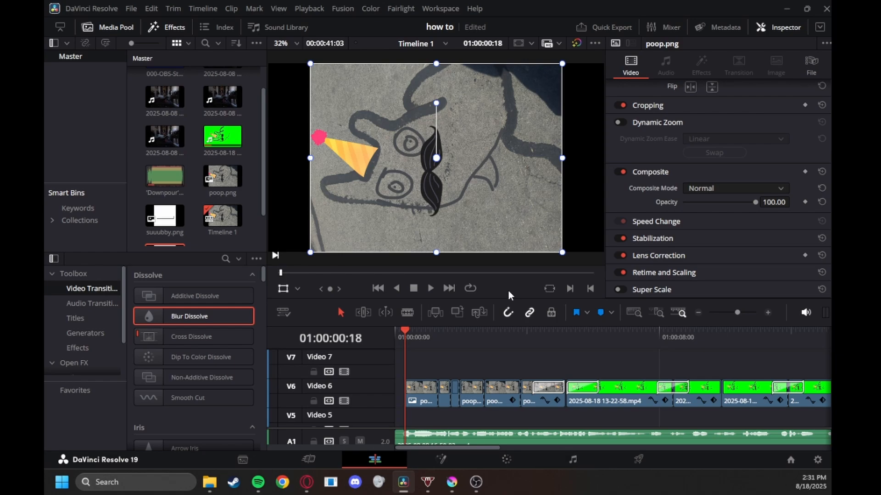
pyautogui.moveTo(507, 297); pyautogui.dragTo(513, 190)
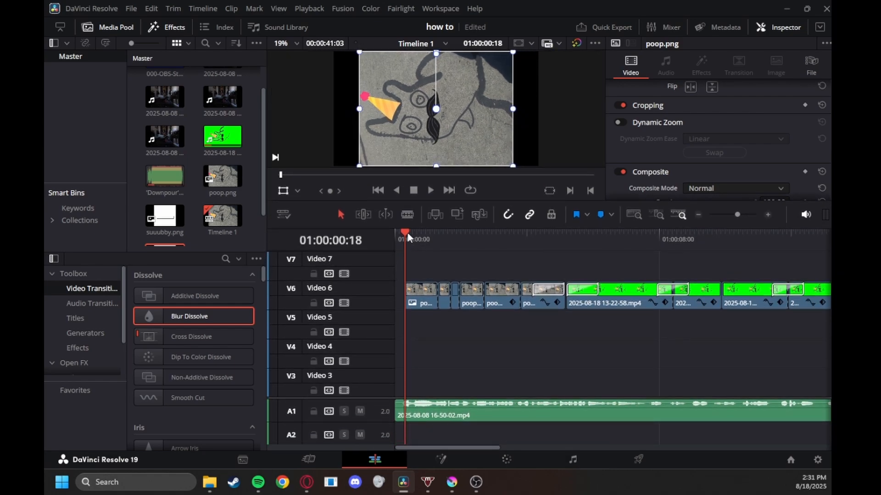
# Play back the opening poop.png clips from the start of the timeline twice, stopping about two seconds in
pyautogui.moveTo(408, 233); pyautogui.dragTo(390, 234)
pyautogui.click(434, 194)
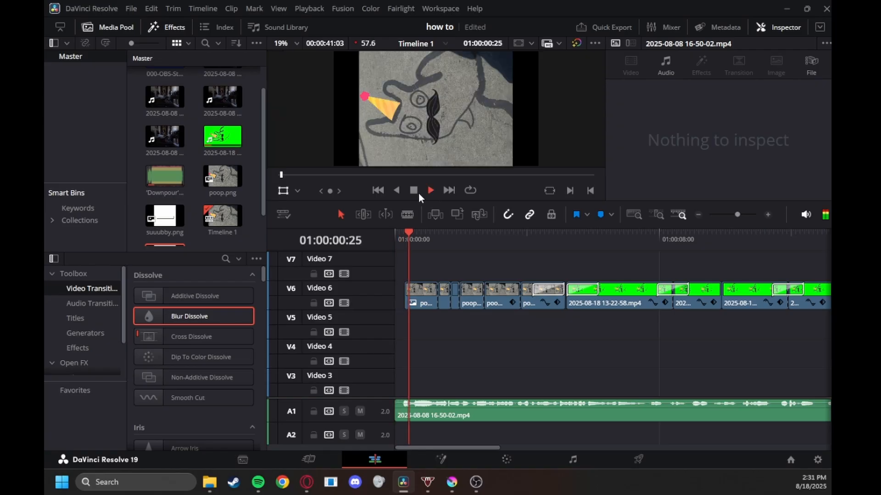
pyautogui.click(412, 193)
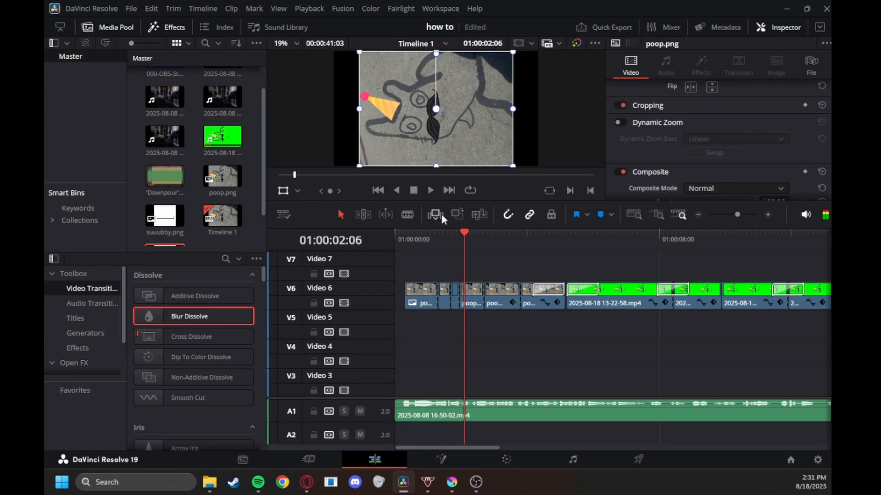
pyautogui.moveTo(465, 235); pyautogui.dragTo(397, 239)
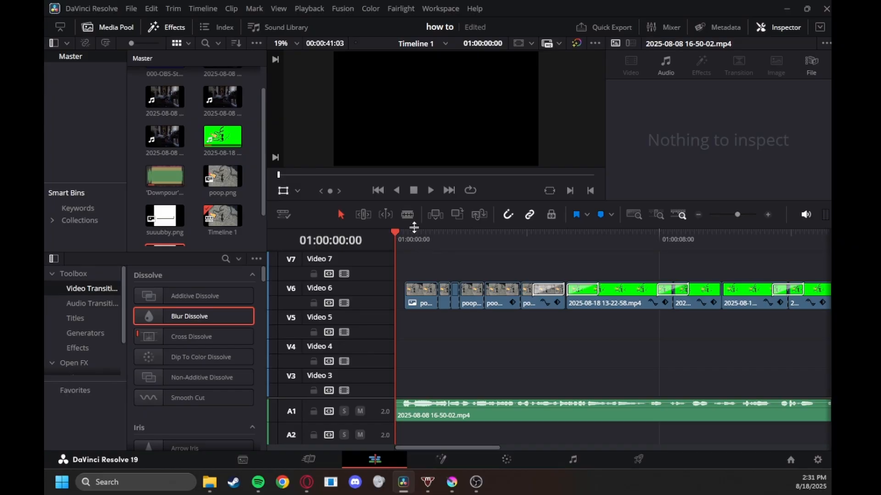
pyautogui.click(431, 191)
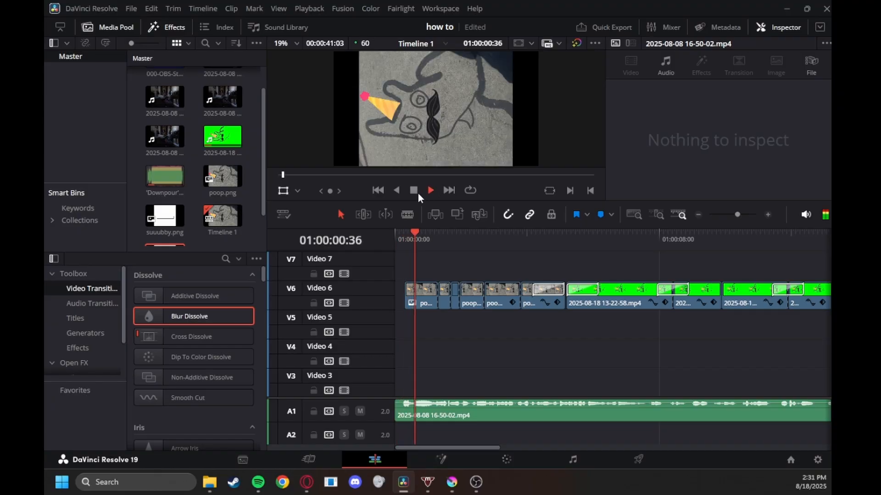
pyautogui.click(414, 190)
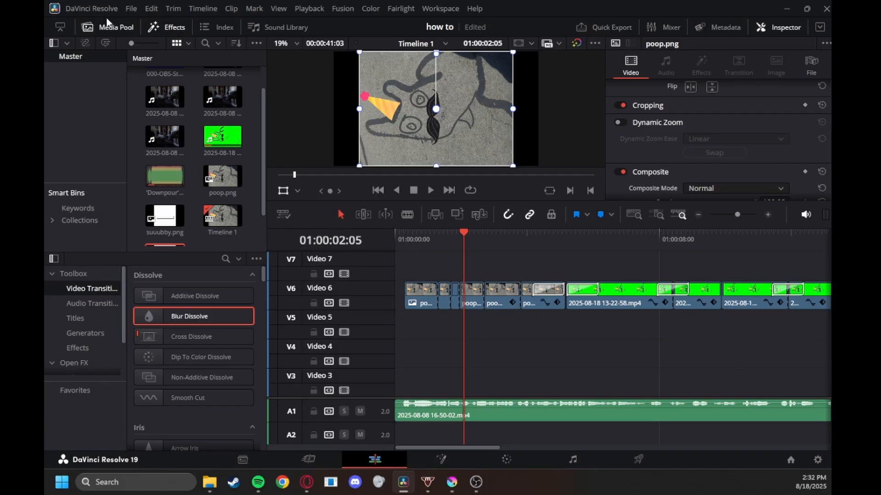
# Review the editing commands available in general, for the Audio 1 clip and for an empty video track, without applying any
pyautogui.click(151, 8)
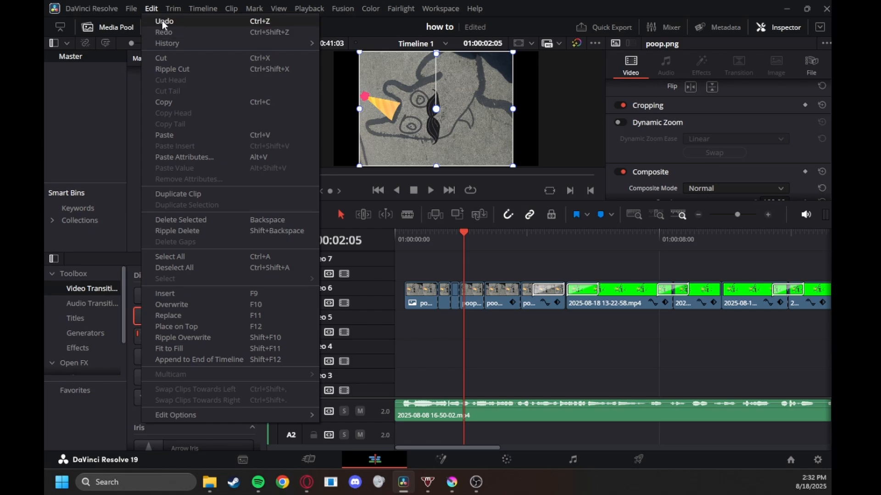
pyautogui.click(125, 121)
pyautogui.click(425, 340)
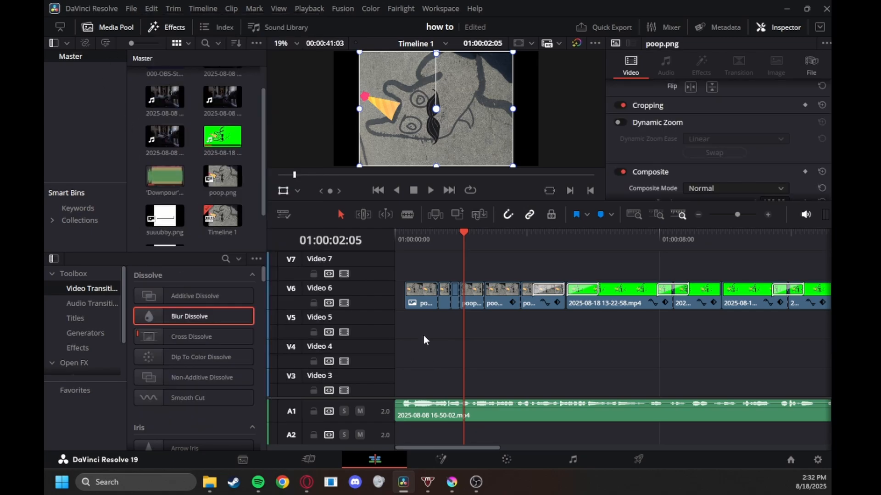
pyautogui.click(471, 418)
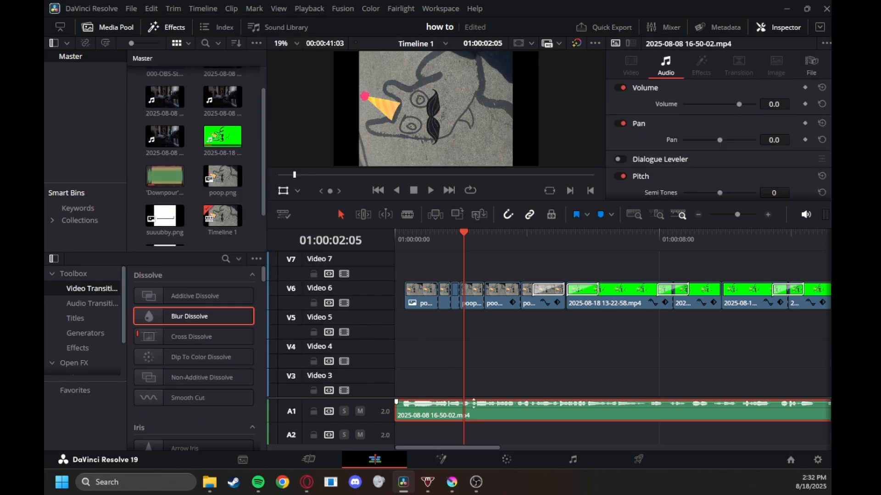
pyautogui.rightClick(515, 414)
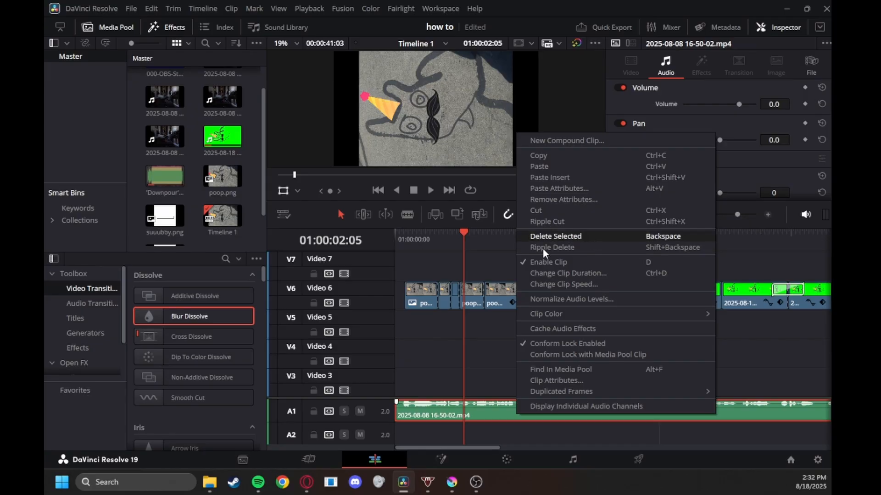
pyautogui.click(515, 356)
pyautogui.rightClick(502, 354)
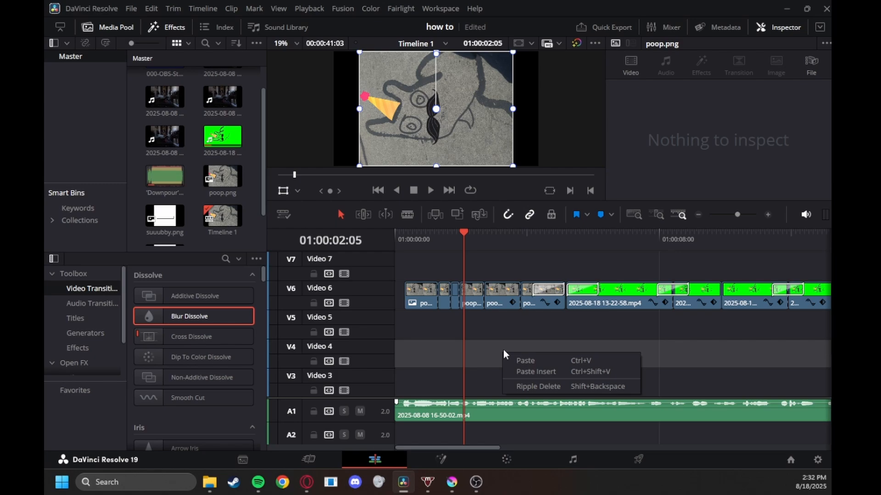
pyautogui.click(521, 263)
pyautogui.moveTo(464, 242); pyautogui.dragTo(422, 241)
pyautogui.scroll(-1, 205, 179)
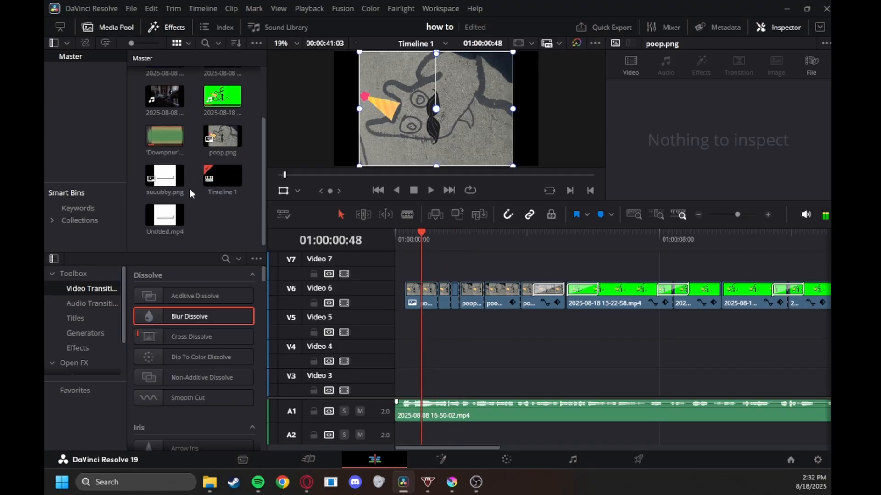
pyautogui.scroll(2, 195, 184)
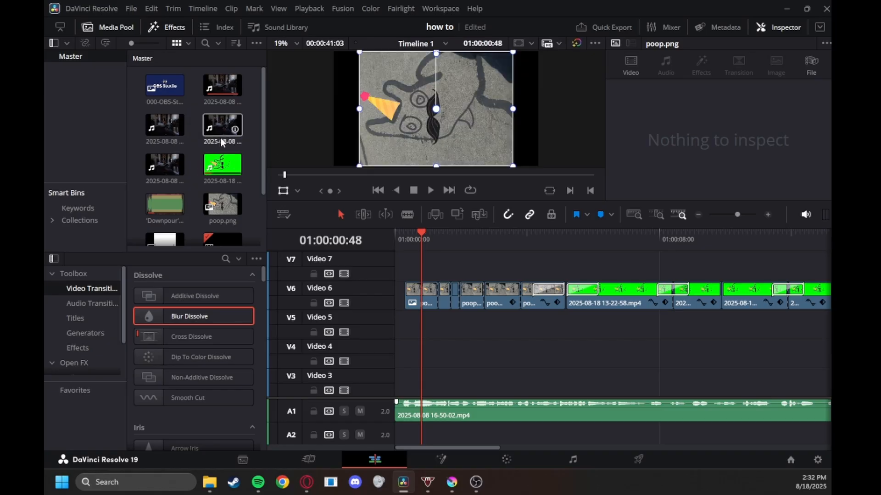
pyautogui.scroll(-3, 220, 138)
pyautogui.scroll(2, 179, 149)
pyautogui.scroll(1, 173, 148)
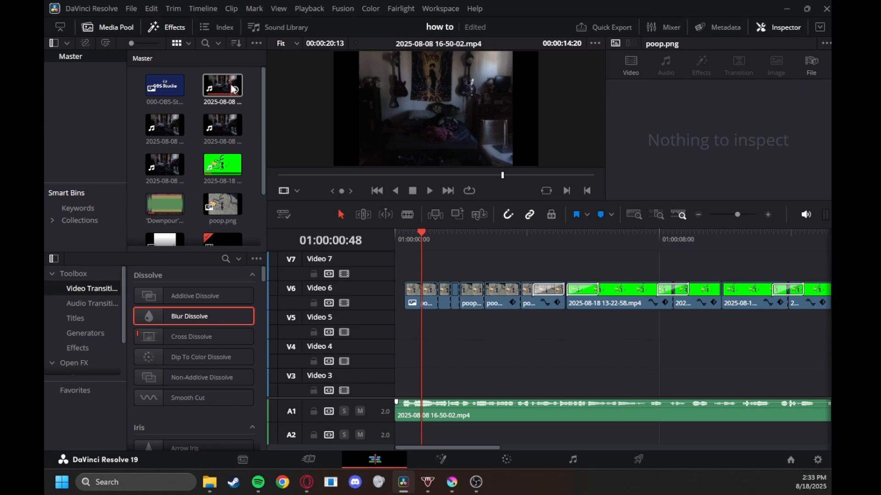
pyautogui.click(432, 256)
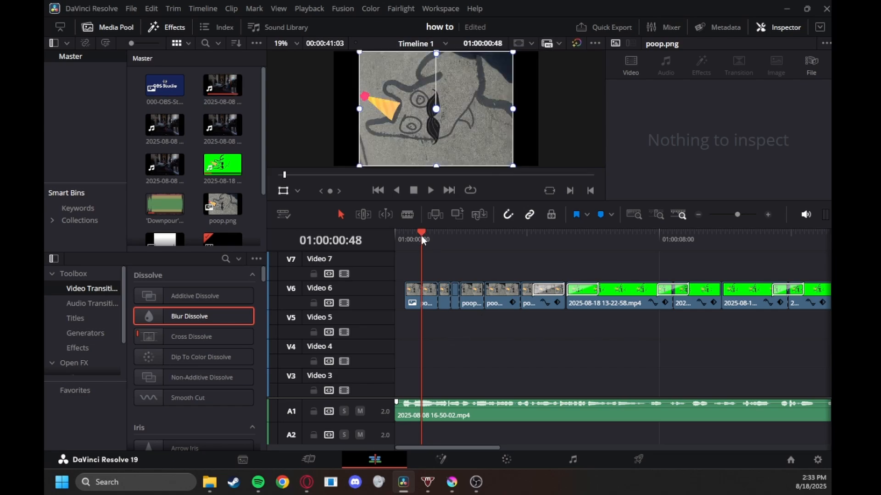
# Select the first poop.png clip on Video 6, enlarge the viewer and inspector area, and examine the clip's Transform and Cropping settings
pyautogui.moveTo(423, 240); pyautogui.dragTo(406, 238)
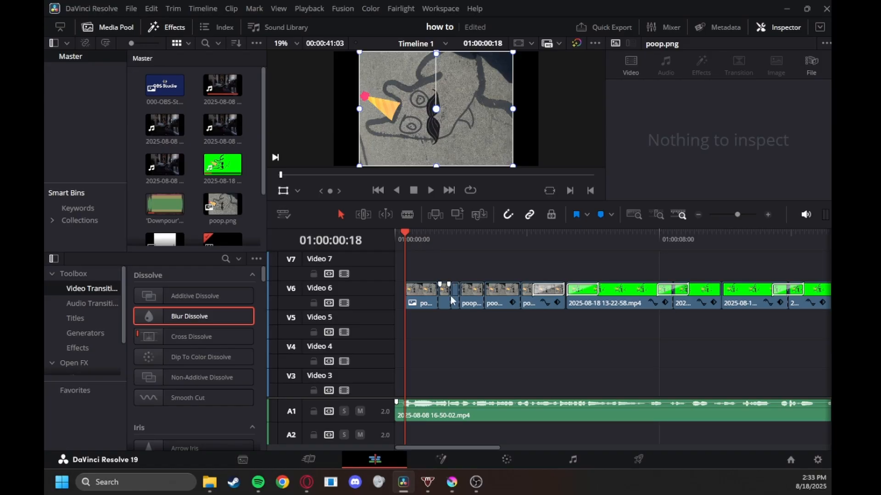
pyautogui.click(424, 293)
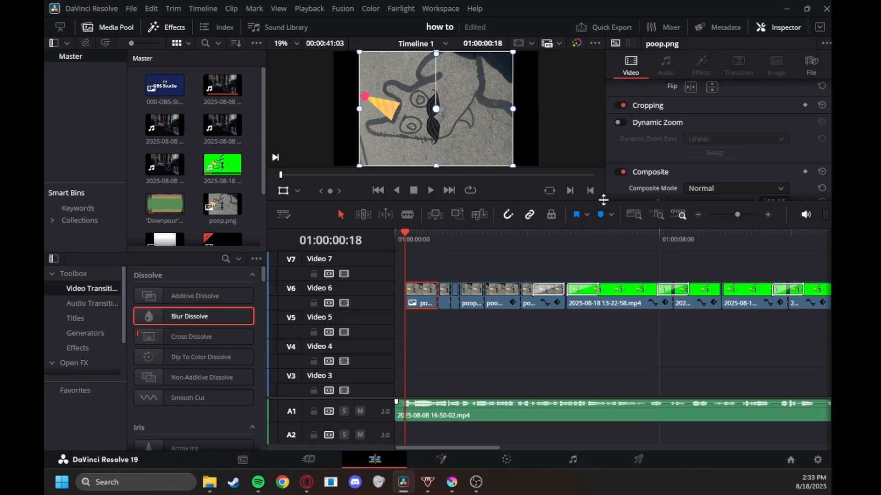
pyautogui.moveTo(579, 202); pyautogui.dragTo(579, 318)
pyautogui.scroll(5, 682, 167)
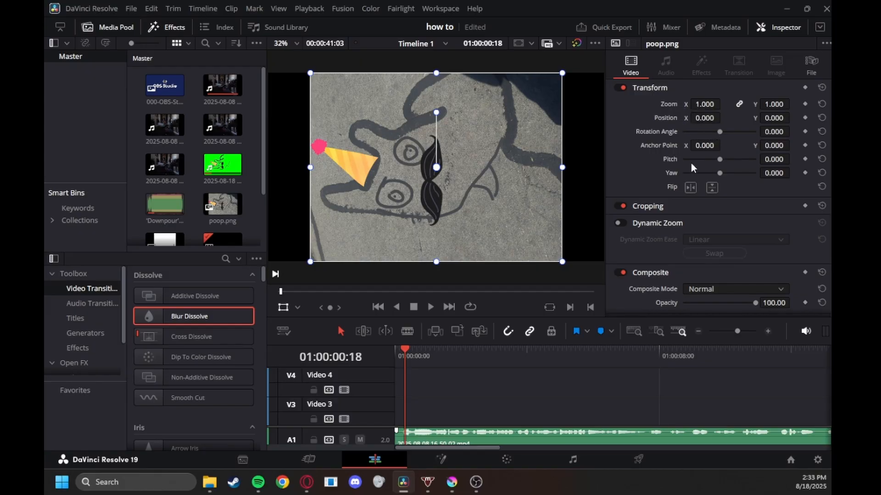
pyautogui.scroll(-2, 684, 167)
pyautogui.click(665, 175)
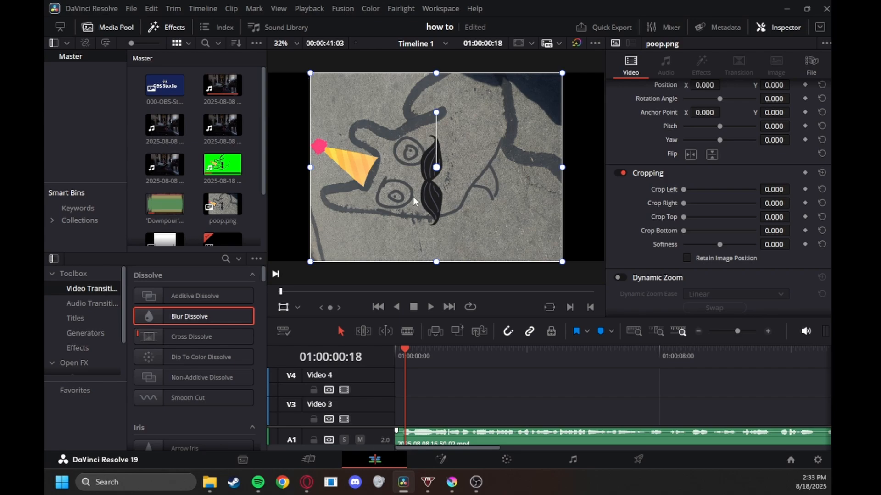
pyautogui.scroll(-3, 667, 257)
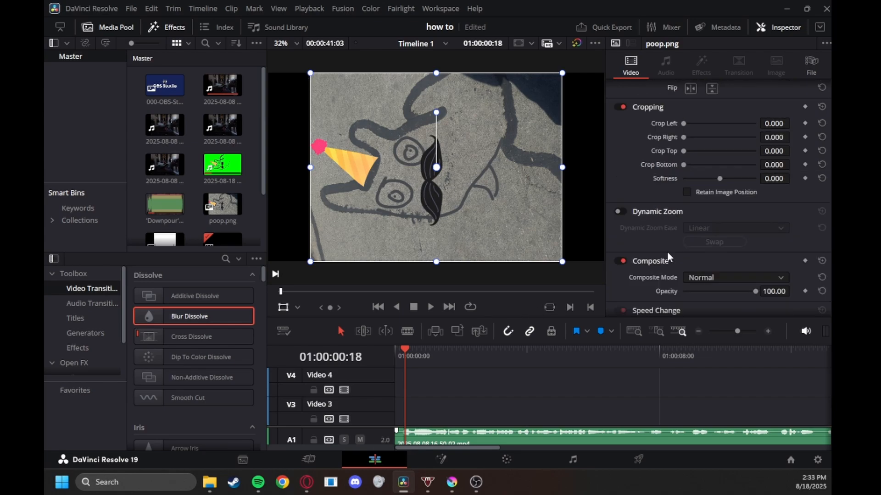
# Collapse the Dynamic Zoom settings of the first poop.png clip, toggle Dynamic Zoom on and off, and review the remaining video settings
pyautogui.click(675, 211)
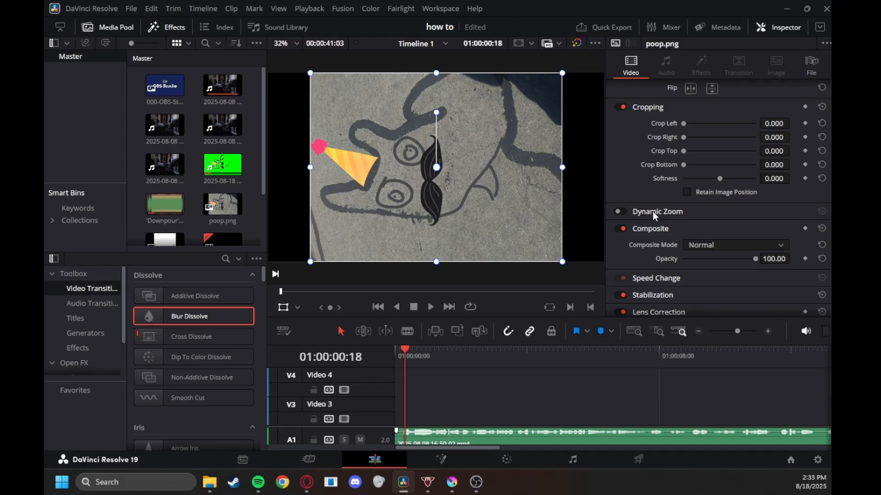
pyautogui.click(622, 214)
pyautogui.click(622, 213)
pyautogui.click(622, 212)
pyautogui.click(622, 212)
pyautogui.scroll(-2, 669, 231)
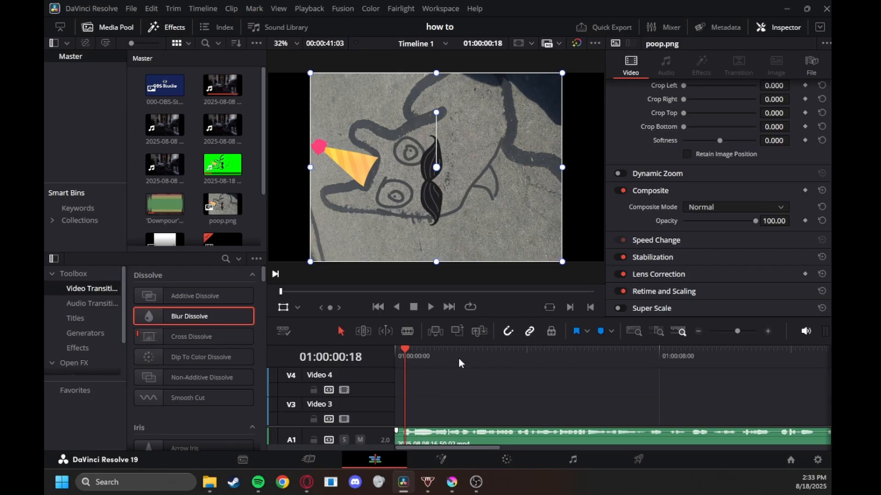
pyautogui.scroll(5, 733, 156)
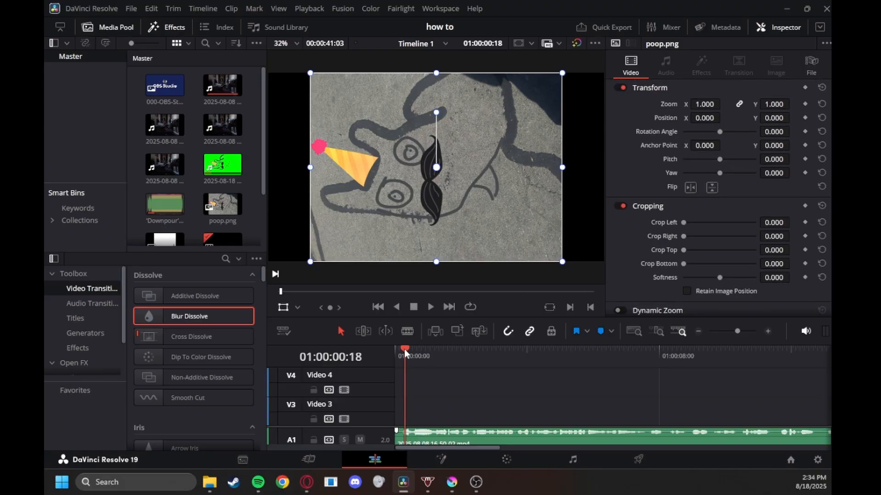
# Select the second poop.png clip on Video 6, examine its zoom setting and preview its frame at 01:00:01:42
pyautogui.moveTo(403, 348); pyautogui.dragTo(460, 388)
pyautogui.scroll(3, 501, 428)
pyautogui.click(447, 408)
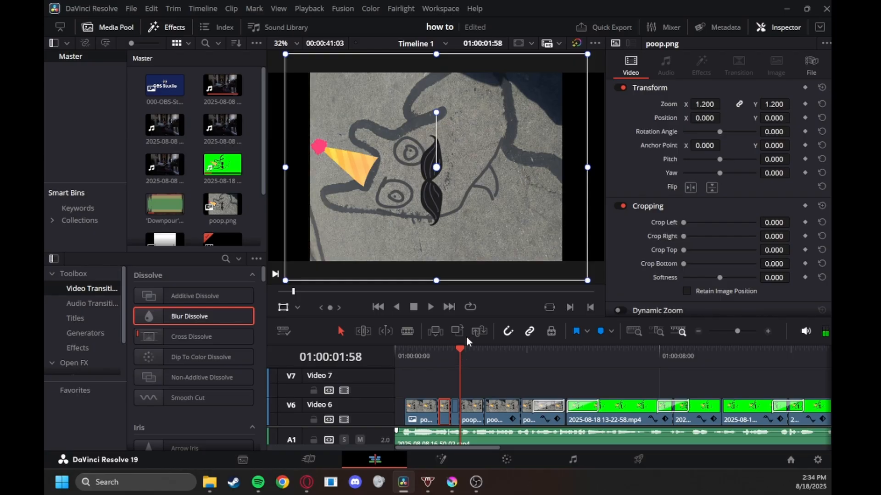
pyautogui.moveTo(463, 353)
pyautogui.mouseDown()
pyautogui.moveTo(442, 348)
pyautogui.moveTo(494, 354)
pyautogui.moveTo(442, 349)
pyautogui.moveTo(451, 350)
pyautogui.mouseUp()
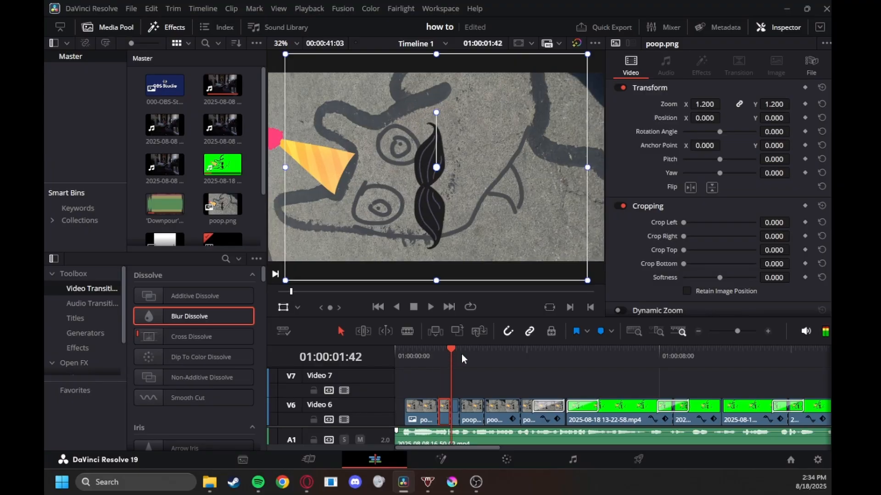
# Select the poop.png clip at 01:00:02:14, review its video settings, and scrub to 01:00:03:16 in the following clip
pyautogui.click(470, 408)
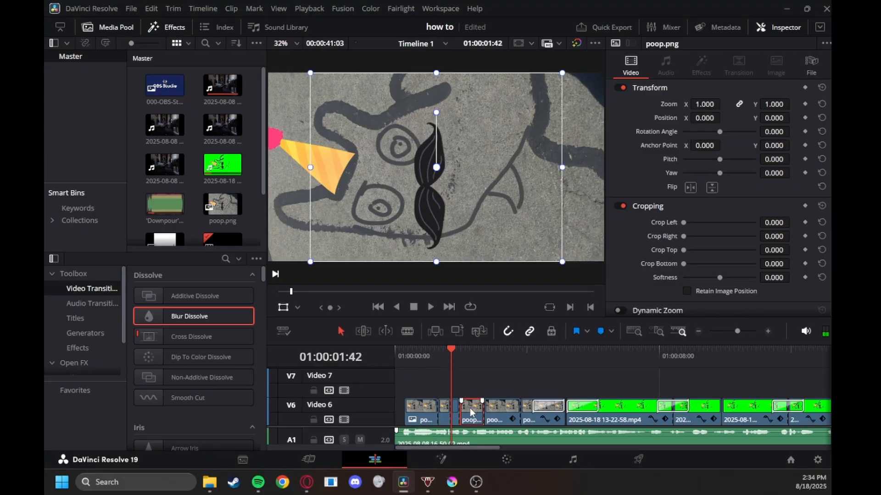
pyautogui.moveTo(455, 352); pyautogui.dragTo(468, 353)
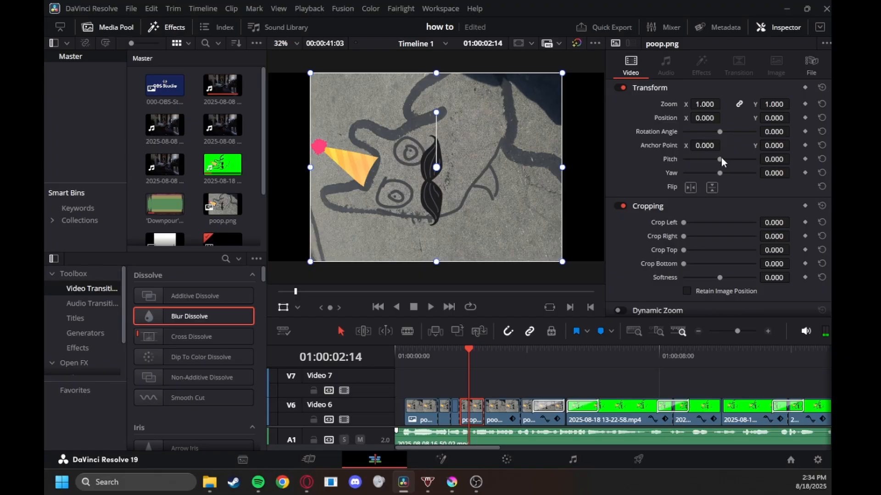
pyautogui.scroll(-4, 725, 172)
pyautogui.scroll(4, 726, 213)
pyautogui.moveTo(466, 351); pyautogui.dragTo(503, 367)
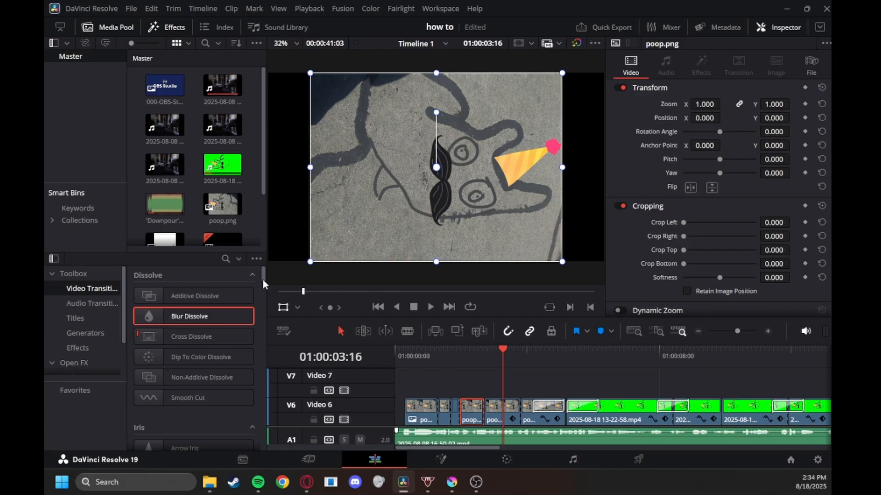
# Enlarge the timeline area and inspect the Block Glitch and Camera Shake transitions on the green-screen clips of Video 6
pyautogui.moveTo(262, 277); pyautogui.dragTo(240, 246)
pyautogui.click(578, 407)
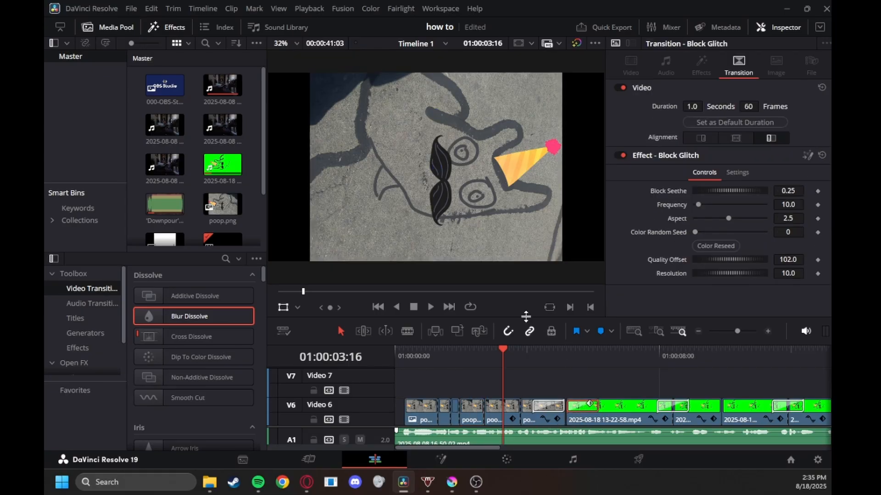
pyautogui.moveTo(524, 315); pyautogui.dragTo(528, 139)
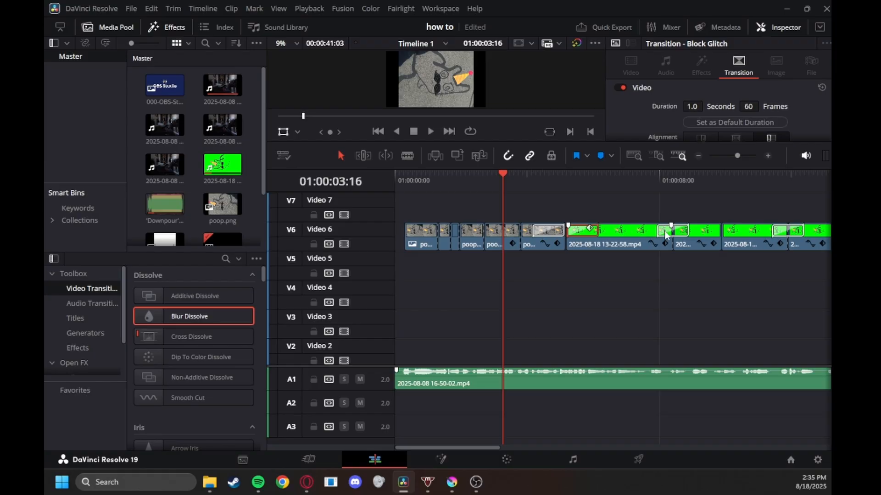
pyautogui.click(682, 231)
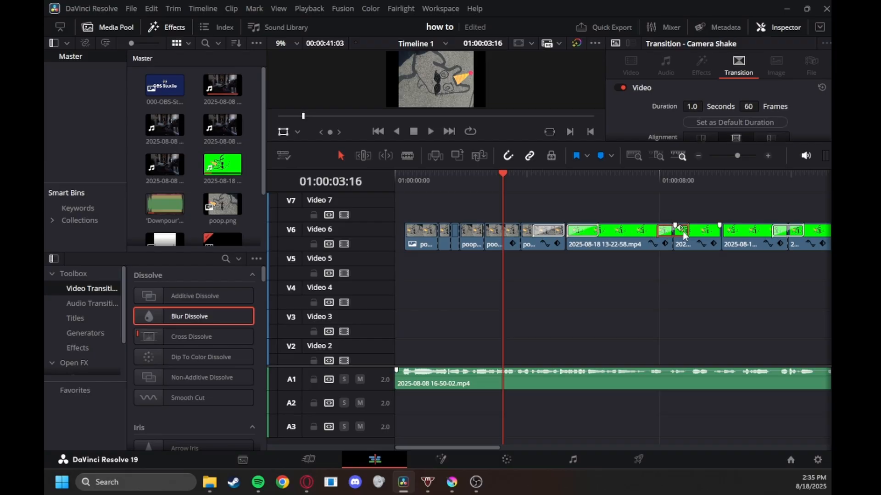
# Try splitting the Audio 1 clip at about 01:00:06:12 with the Blade tool, and undo the split
pyautogui.click(408, 156)
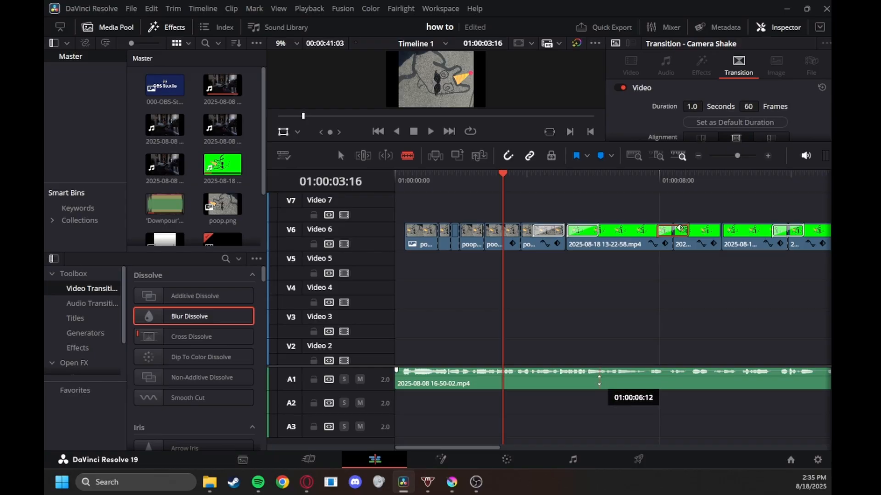
pyautogui.click(594, 380)
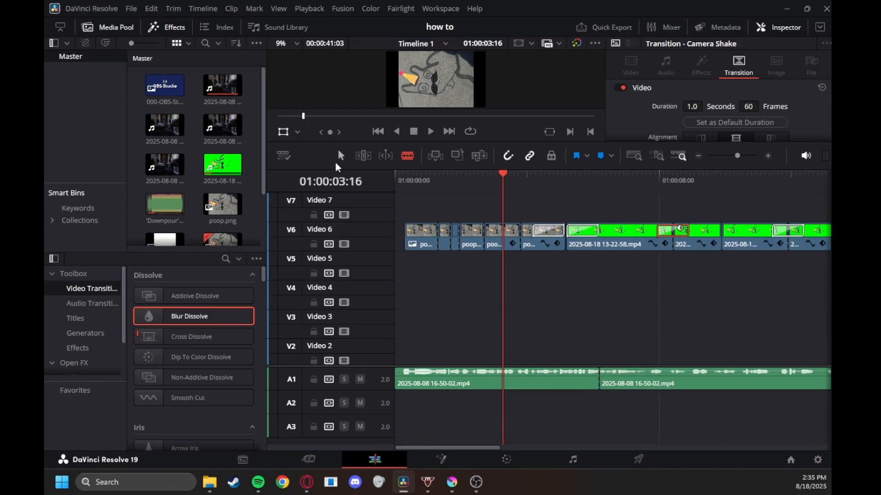
pyautogui.click(348, 157)
pyautogui.moveTo(599, 383)
pyautogui.mouseDown()
pyautogui.moveTo(528, 382)
pyautogui.moveTo(599, 382)
pyautogui.mouseUp()
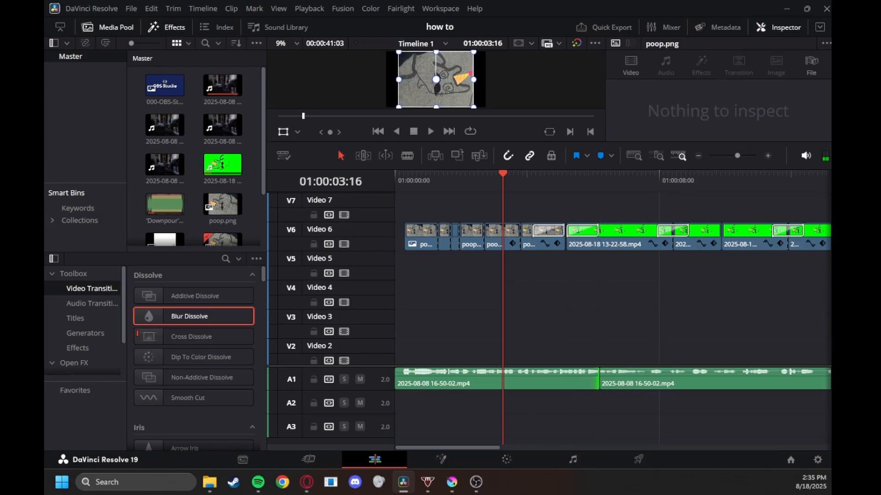
pyautogui.click(149, 10)
pyautogui.click(155, 22)
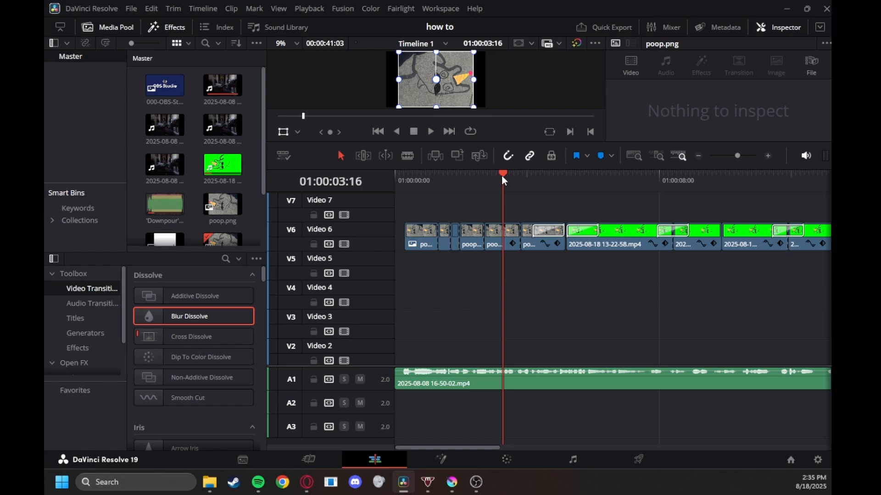
# Move the playhead to 01:00:05:12, enlarge the viewer area, and play the green-screen clips to 01:00:08:12
pyautogui.moveTo(502, 175); pyautogui.dragTo(568, 202)
pyautogui.scroll(2, 482, 94)
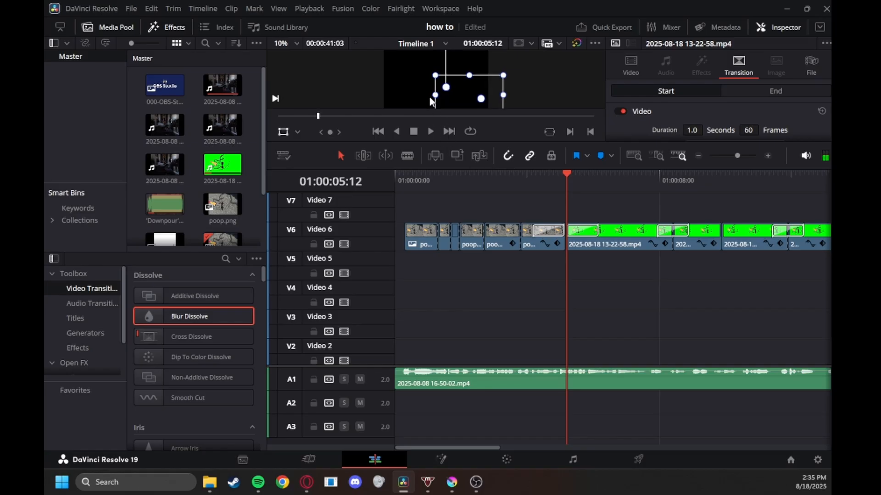
pyautogui.moveTo(523, 146); pyautogui.dragTo(520, 321)
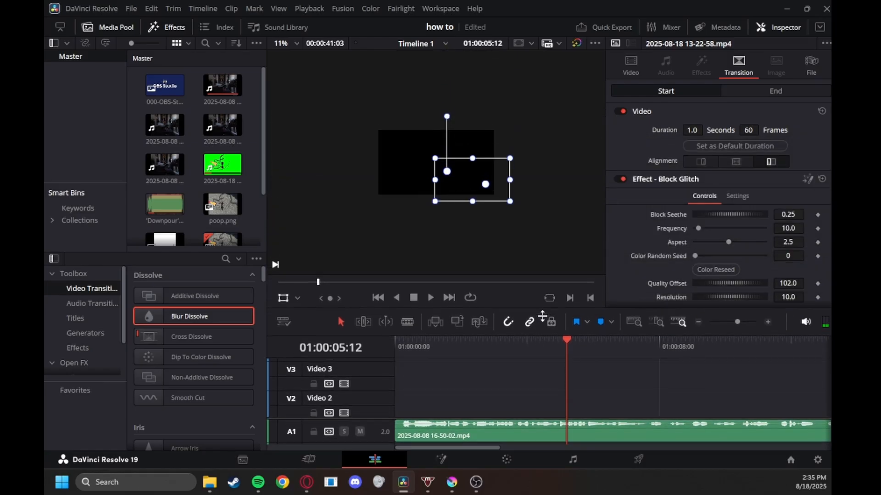
pyautogui.click(427, 308)
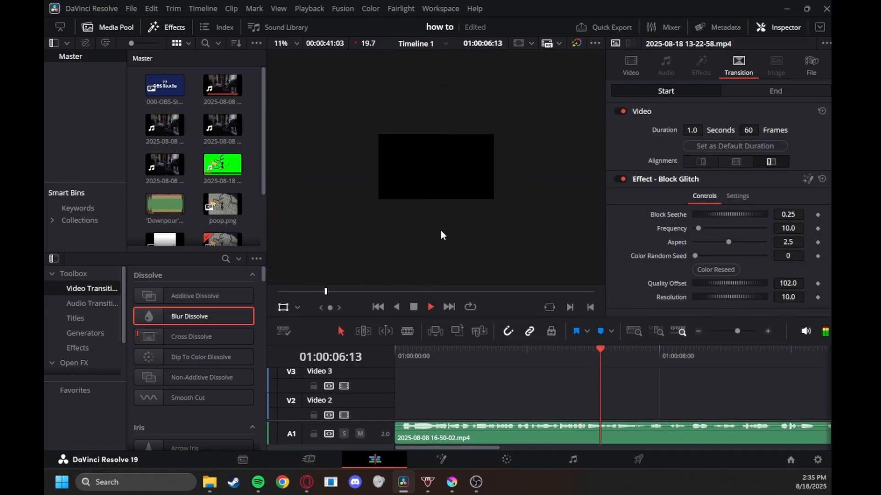
pyautogui.click(412, 308)
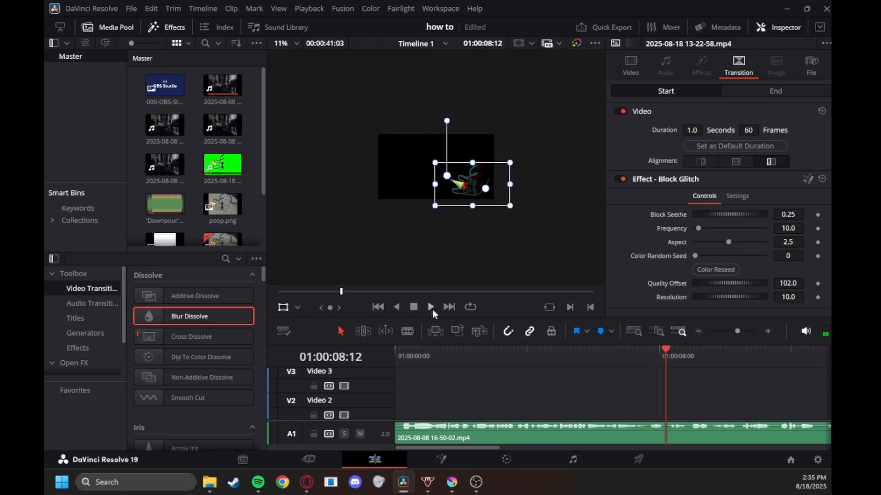
# Continue previewing the Video 6 avatar clips to 01:00:13:14, with the viewer image enlarged at 01:00:10:39
pyautogui.click(431, 308)
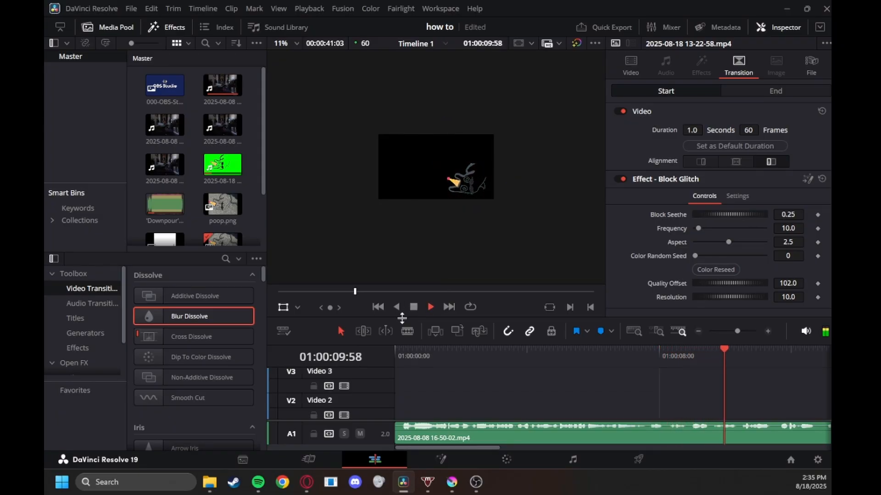
pyautogui.click(413, 306)
pyautogui.scroll(1, 451, 189)
pyautogui.scroll(3, 451, 189)
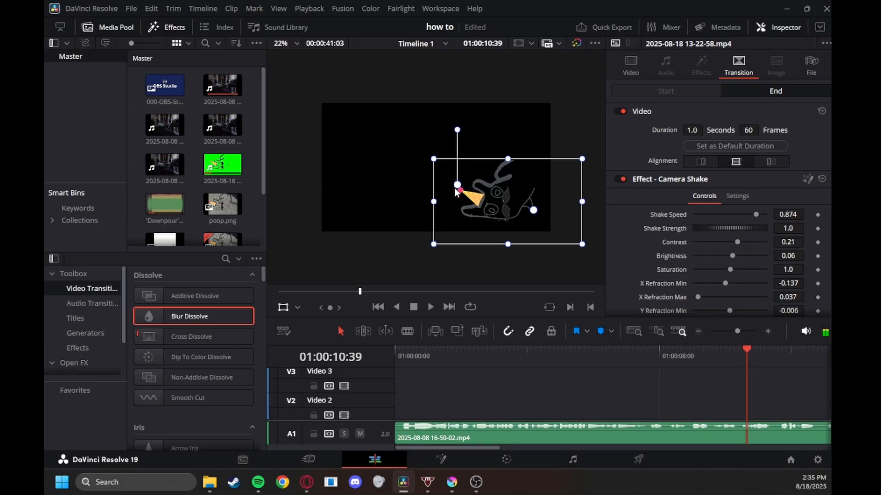
pyautogui.click(428, 309)
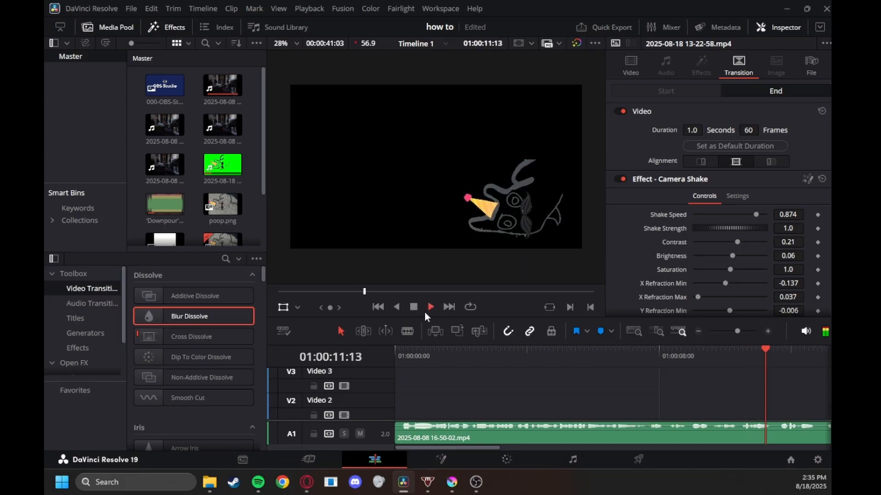
pyautogui.click(413, 307)
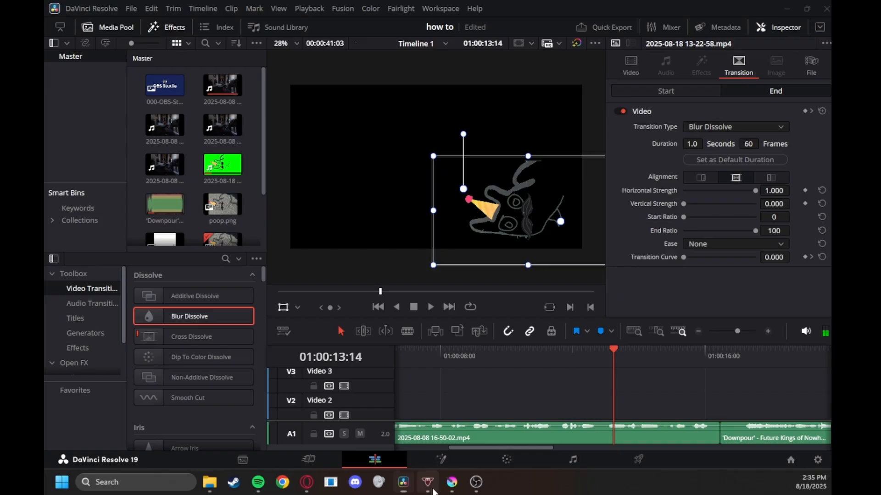
# Check the avatar in veadotube mini, minimize it, and bring OBS up in a maximized window
pyautogui.click(431, 488)
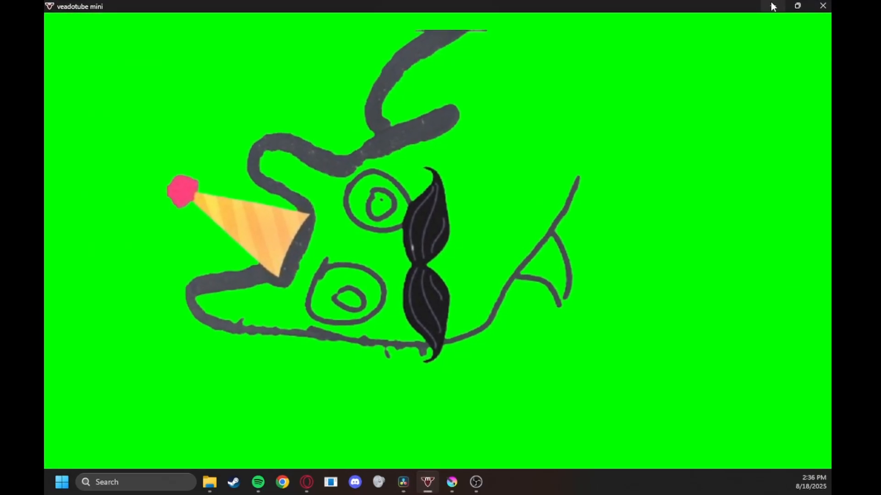
pyautogui.click(772, 5)
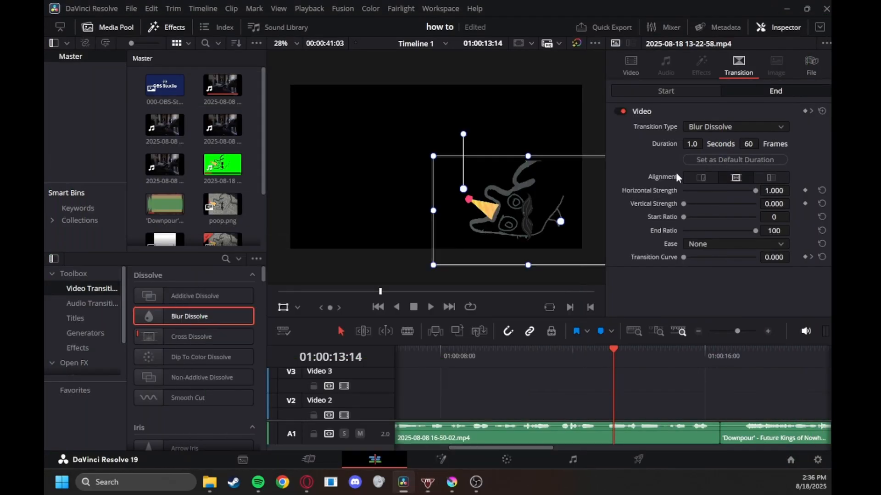
pyautogui.click(476, 482)
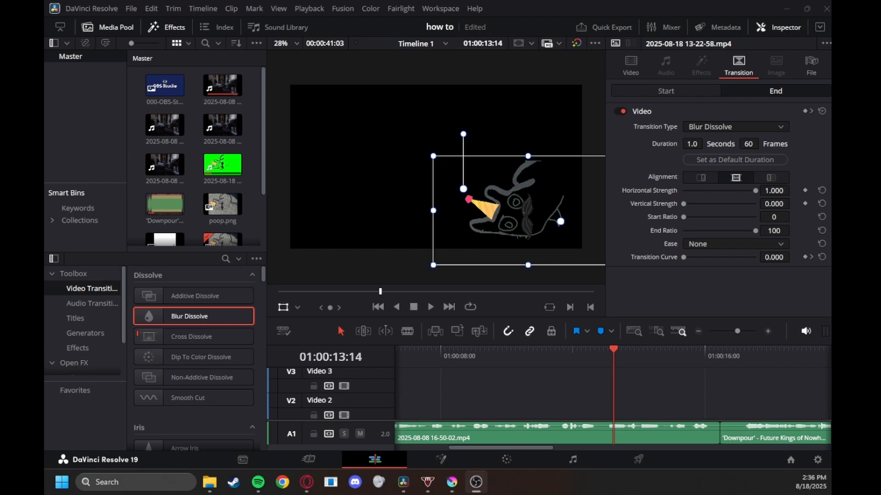
pyautogui.moveTo(827, 75); pyautogui.dragTo(421, 67)
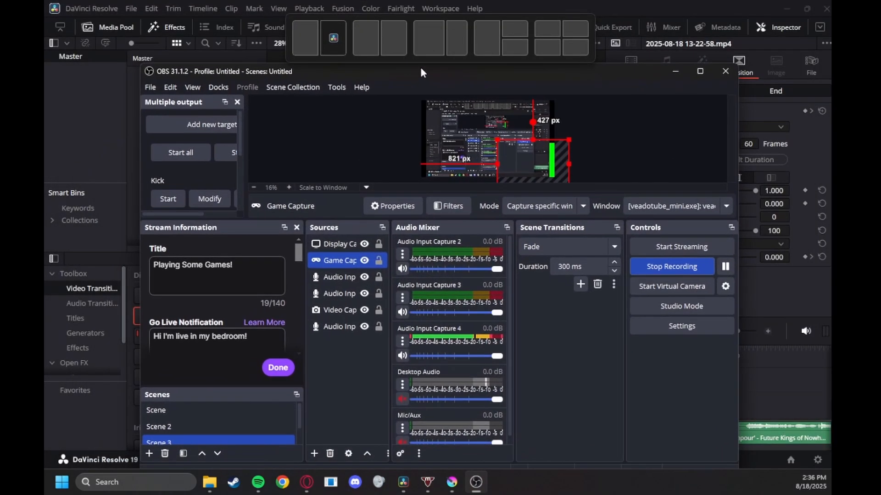
pyautogui.click(707, 71)
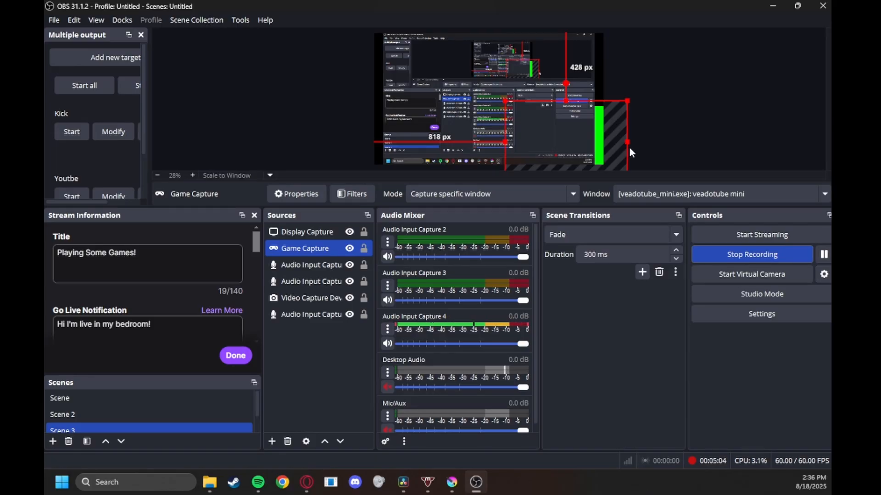
# Move the Game Capture source one place up, above Display Capture, so the avatar overlays the screen
pyautogui.rightClick(310, 249)
pyautogui.moveTo(387, 200)
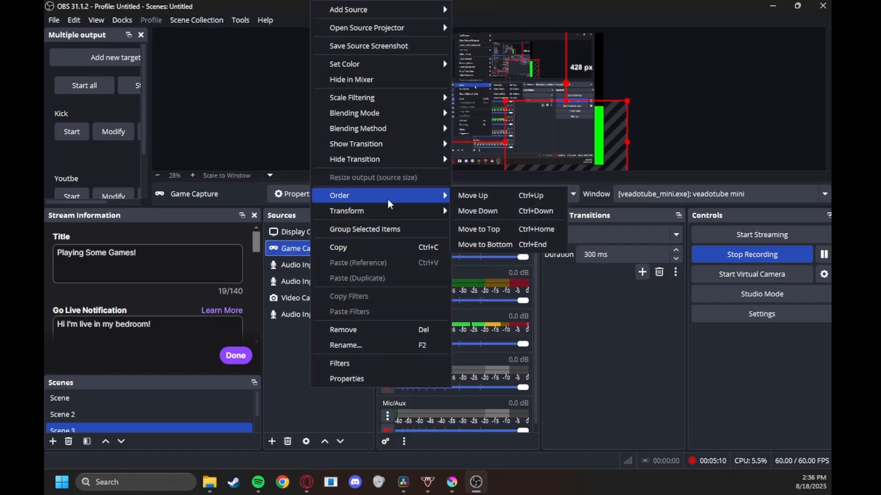
pyautogui.click(491, 195)
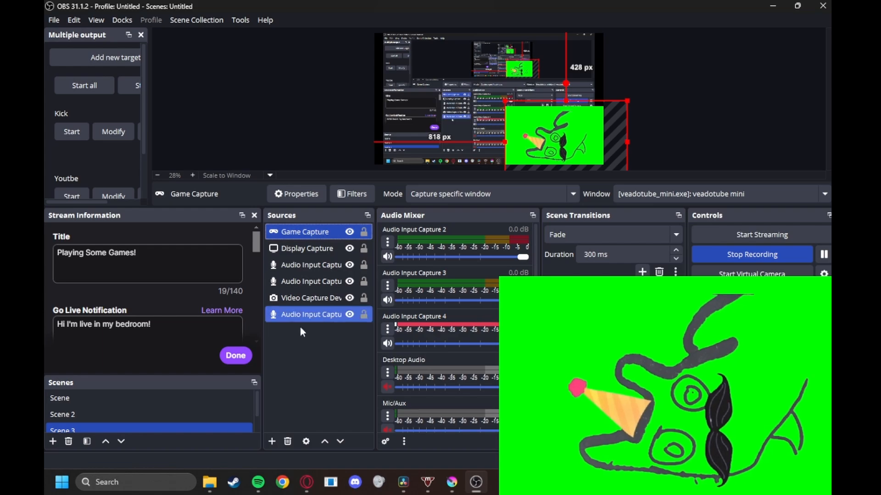
# Add a new Image source and pick a picture file for it from the Gallery folder
pyautogui.click(271, 442)
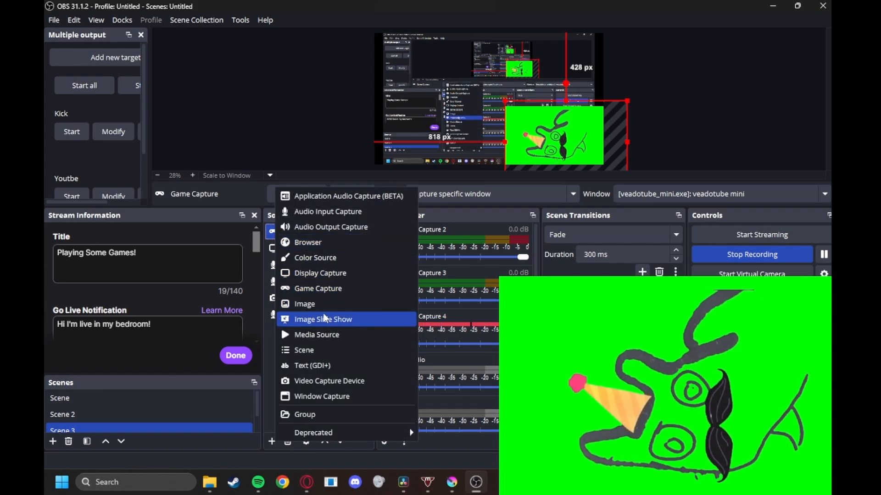
pyautogui.click(304, 304)
pyautogui.click(468, 306)
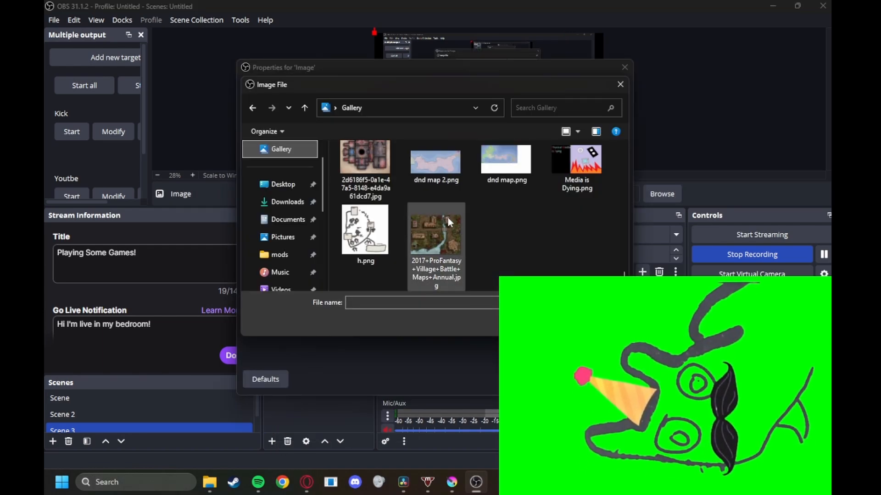
pyautogui.scroll(10, 550, 257)
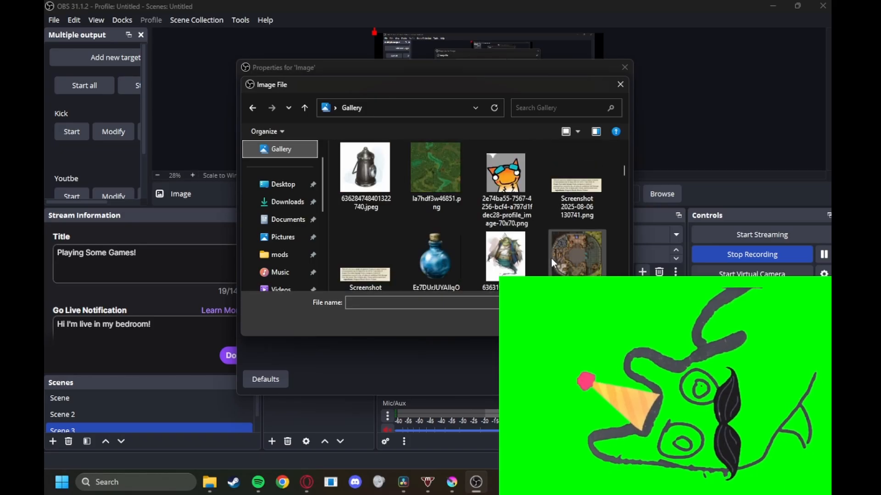
pyautogui.click(372, 184)
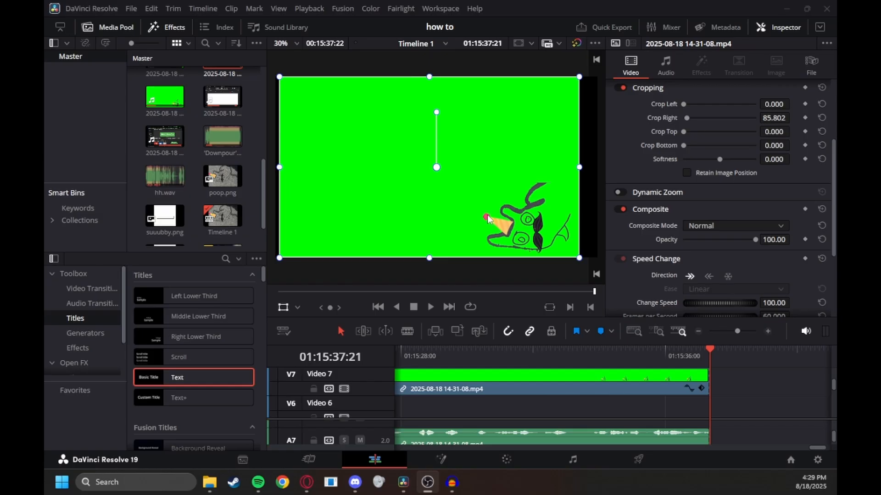
# Look through the media pool's clips and images in DaVinci Resolve, including a preview of poop.png
pyautogui.scroll(-1, 239, 220)
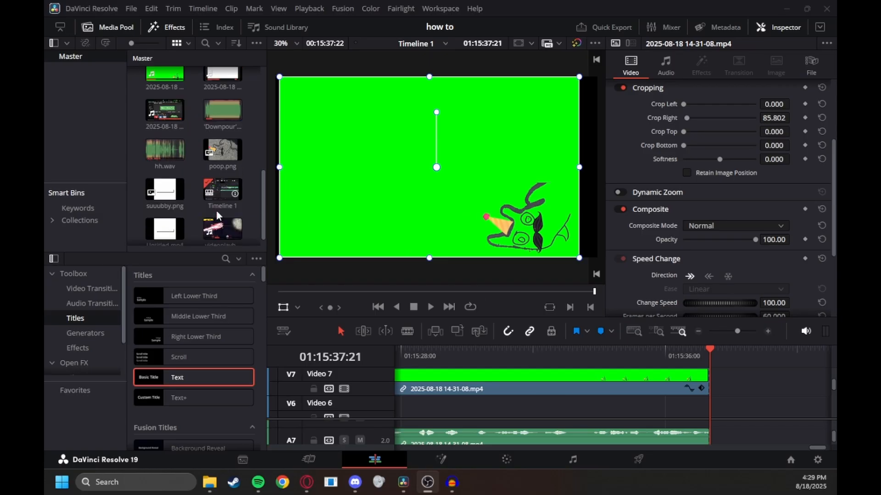
pyautogui.scroll(2, 184, 221)
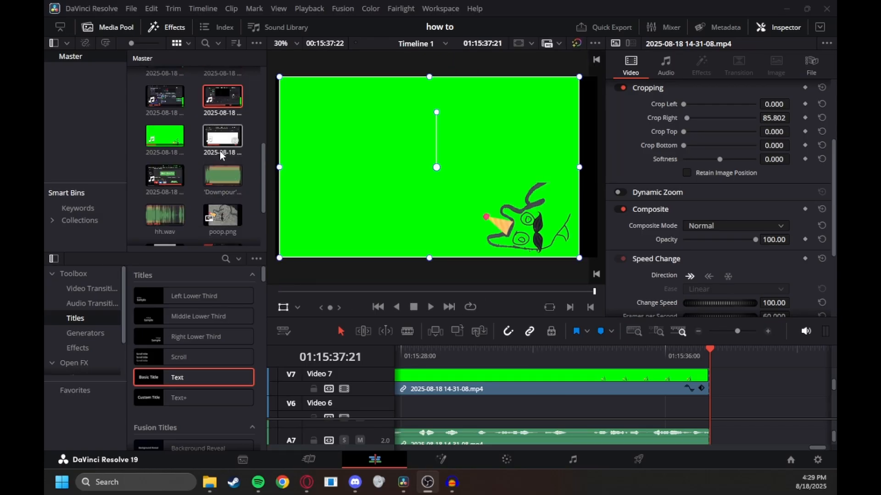
pyautogui.scroll(-2, 220, 152)
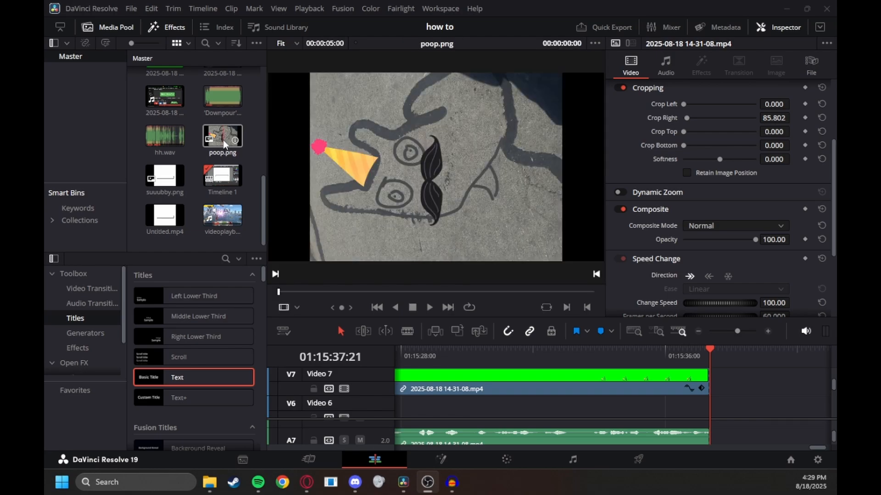
pyautogui.scroll(5, 244, 174)
pyautogui.scroll(1, 243, 178)
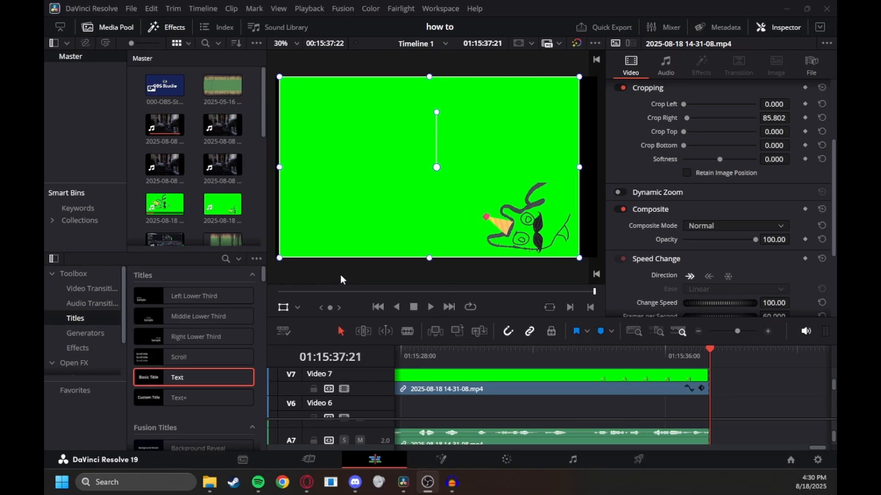
# On the Color page, add an alpha output for the last green-screen clip and connect node 01's alpha channel to it
pyautogui.click(510, 461)
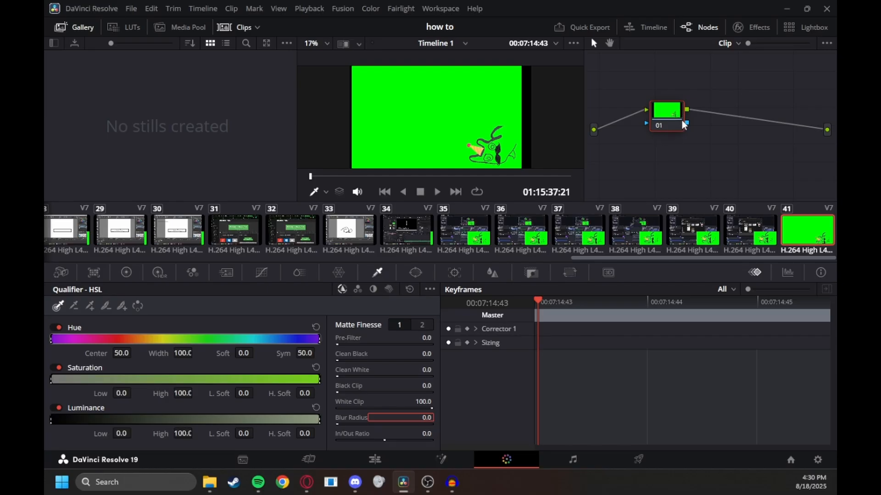
pyautogui.rightClick(687, 167)
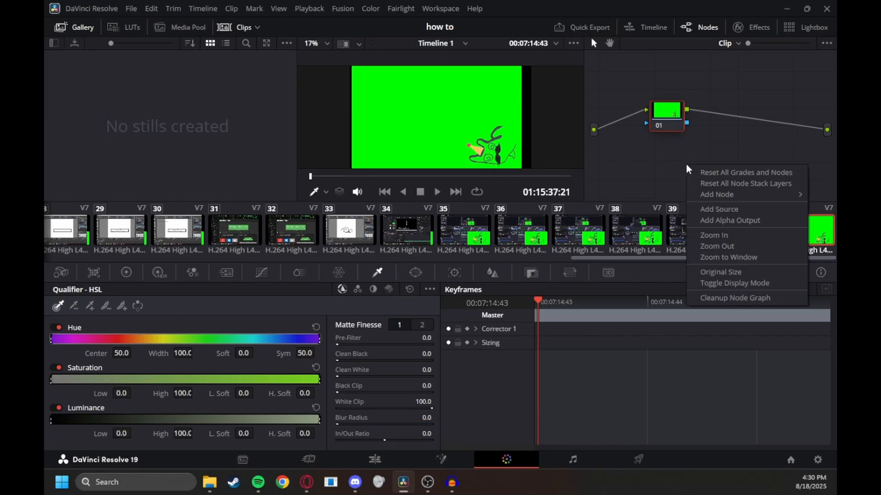
pyautogui.click(725, 221)
pyautogui.moveTo(687, 124); pyautogui.dragTo(827, 150)
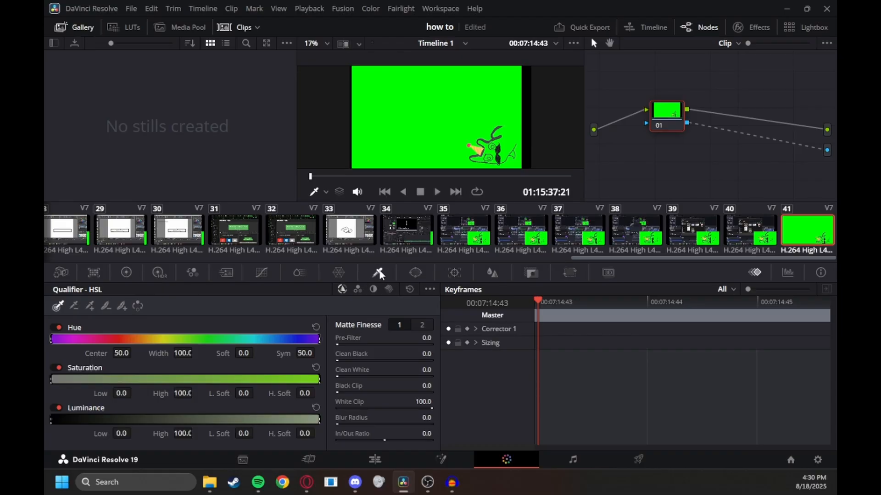
# Key out the sampled green background with an inverted HSL qualifier, set In/Out Ratio to -99.2, and raise the Blur Radius
pyautogui.click(402, 140)
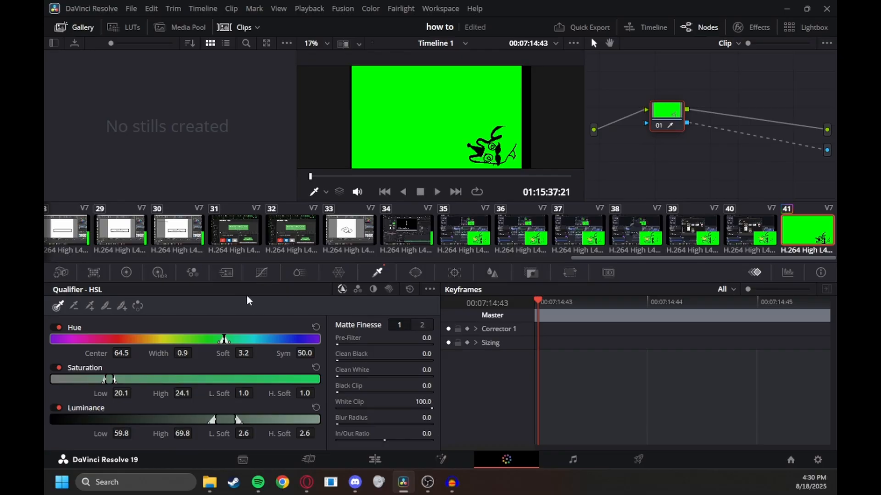
pyautogui.click(138, 308)
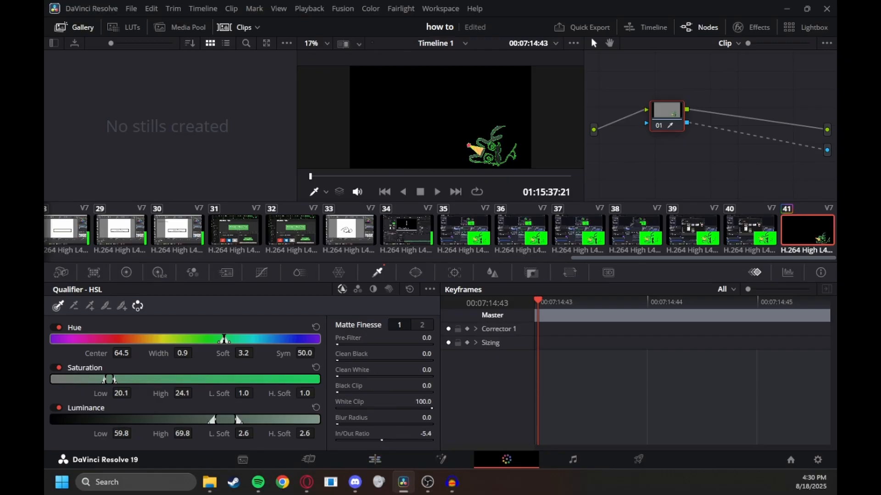
pyautogui.moveTo(378, 440); pyautogui.dragTo(337, 441)
pyautogui.moveTo(338, 426); pyautogui.dragTo(347, 426)
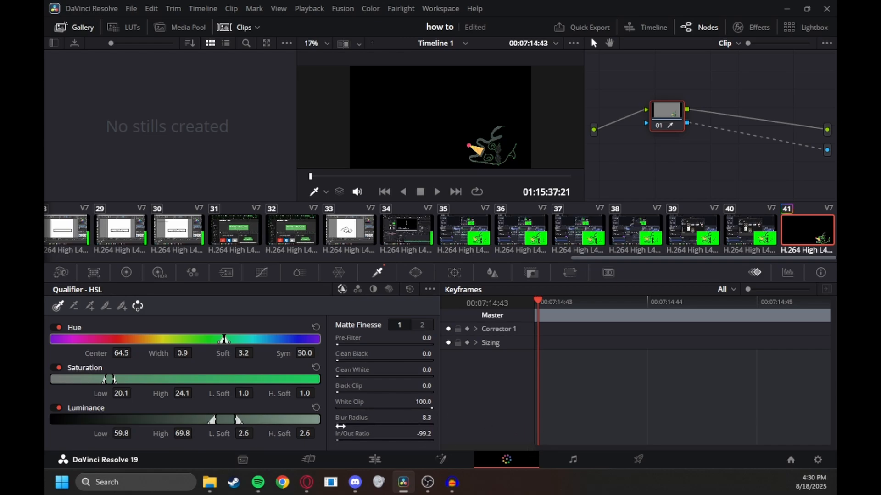
pyautogui.moveTo(345, 425); pyautogui.dragTo(350, 426)
# Return to the Edit page to check the keyed avatar, and move the playhead back to 01:15:33:55
pyautogui.click(362, 460)
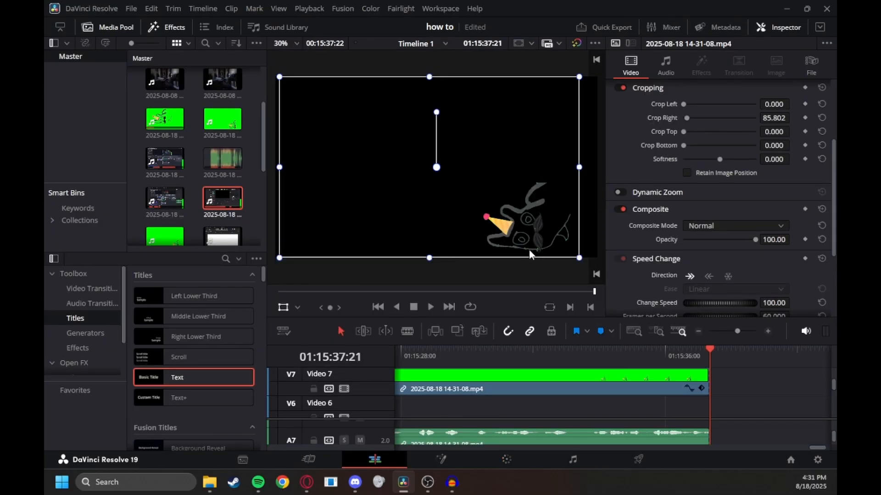
pyautogui.moveTo(713, 352)
pyautogui.mouseDown()
pyautogui.moveTo(594, 367)
pyautogui.moveTo(753, 370)
pyautogui.moveTo(596, 384)
pyautogui.mouseUp()
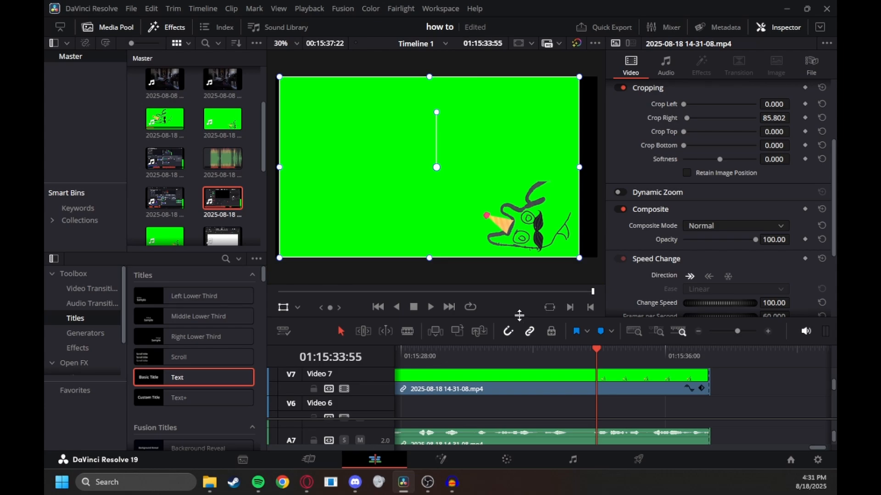
# Place 000-OBS-Studio.png on the Video 6 track, beneath the end of the green-screen clip on Video 7
pyautogui.moveTo(522, 319); pyautogui.dragTo(522, 144)
pyautogui.scroll(3, 160, 119)
pyautogui.moveTo(165, 85); pyautogui.dragTo(546, 232)
pyautogui.scroll(2, 545, 269)
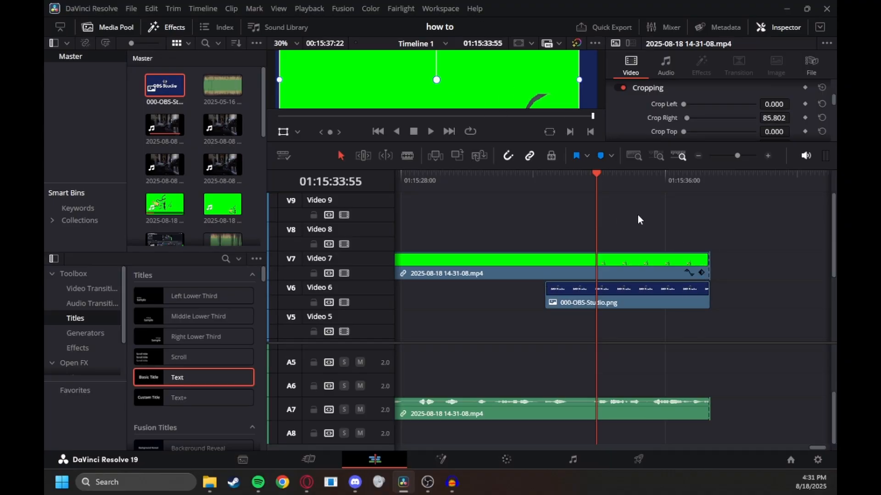
# Scrub and play around the clip's end at 01:15:37:21 to check the keyed avatar over the OBS Studio image
pyautogui.moveTo(598, 175); pyautogui.dragTo(705, 214)
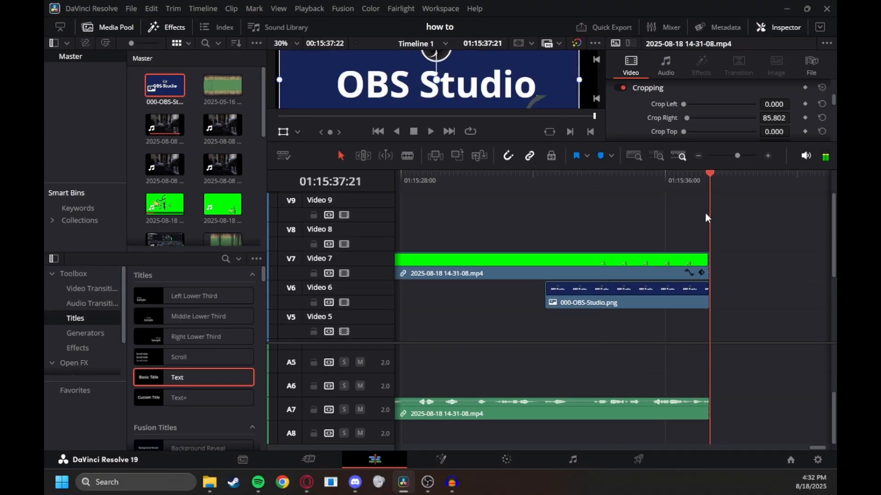
pyautogui.moveTo(529, 140); pyautogui.dragTo(529, 321)
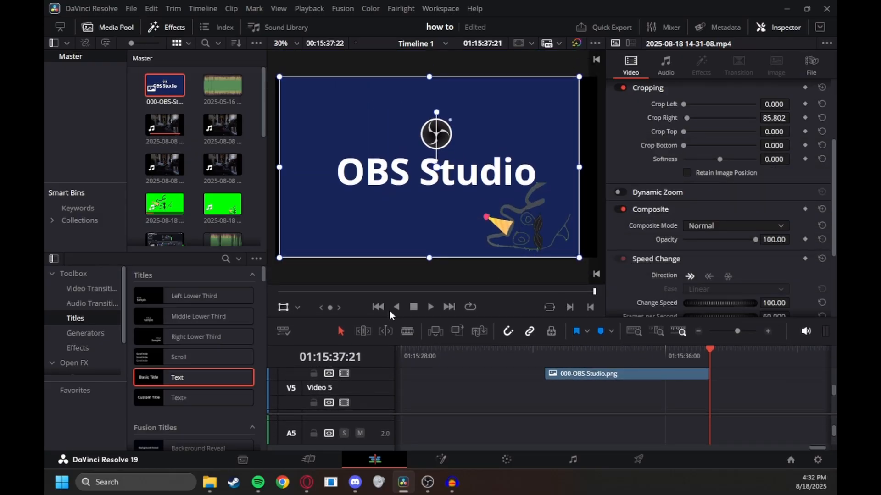
pyautogui.click(430, 307)
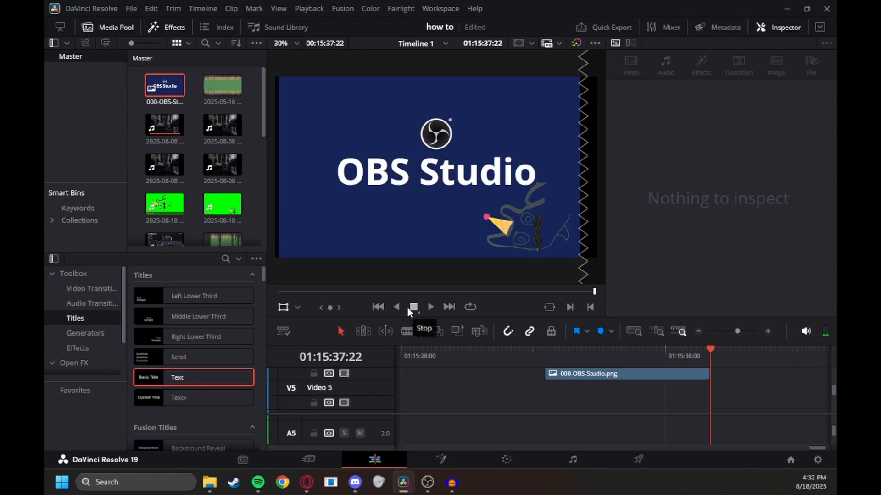
pyautogui.moveTo(712, 351); pyautogui.dragTo(568, 351)
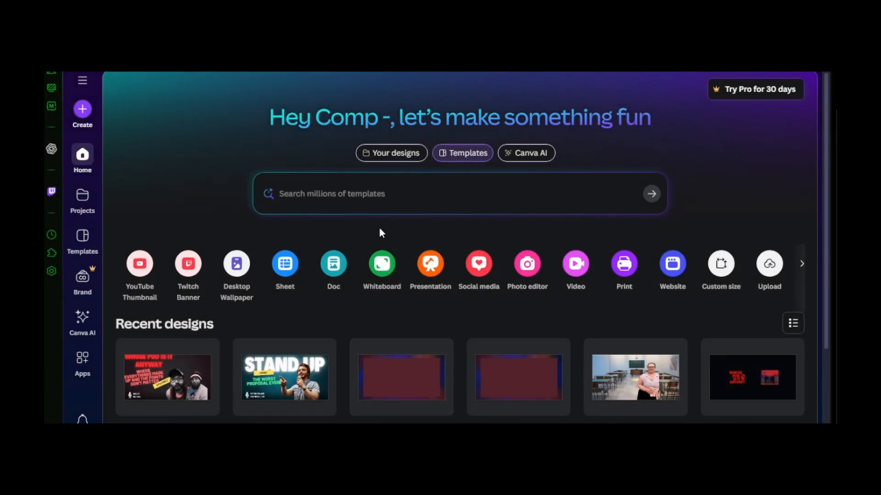
# In Canva, create a YouTube Thumbnail design and apply the "Modern Top 10 Shocking Moments Youtube Thumbnail" template
pyautogui.click(140, 266)
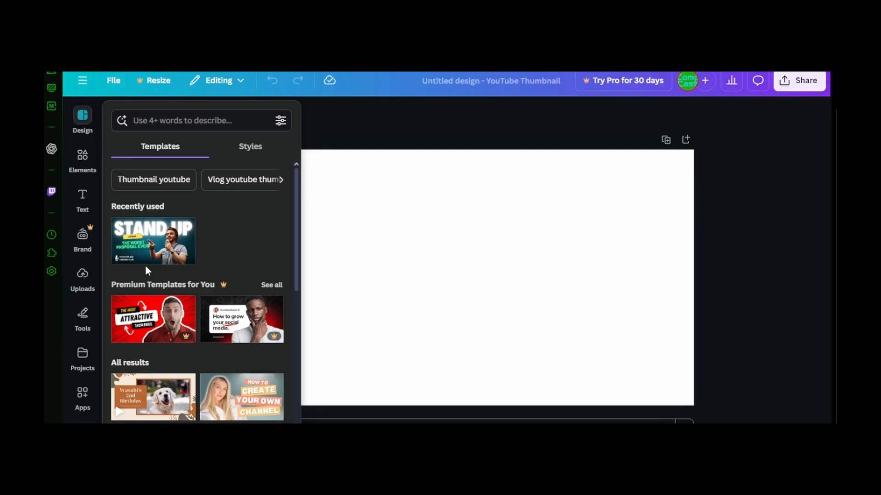
pyautogui.scroll(-5, 223, 316)
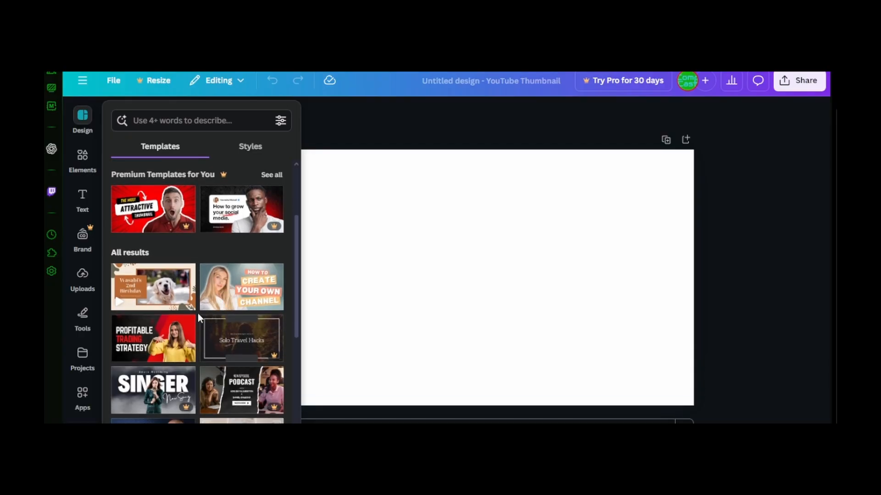
pyautogui.scroll(-3, 222, 307)
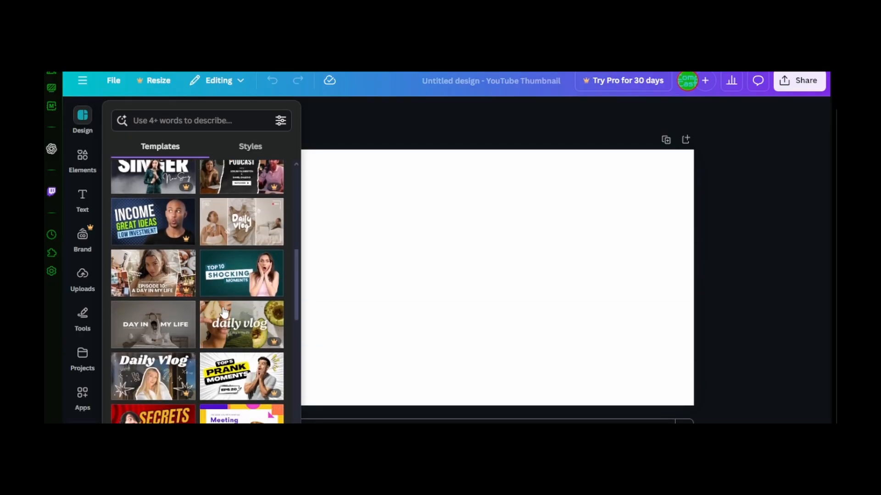
pyautogui.click(228, 278)
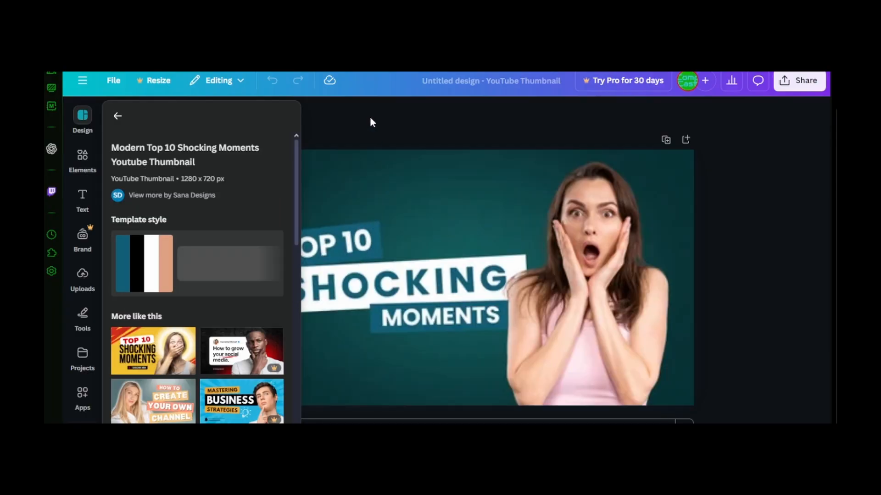
pyautogui.click(117, 117)
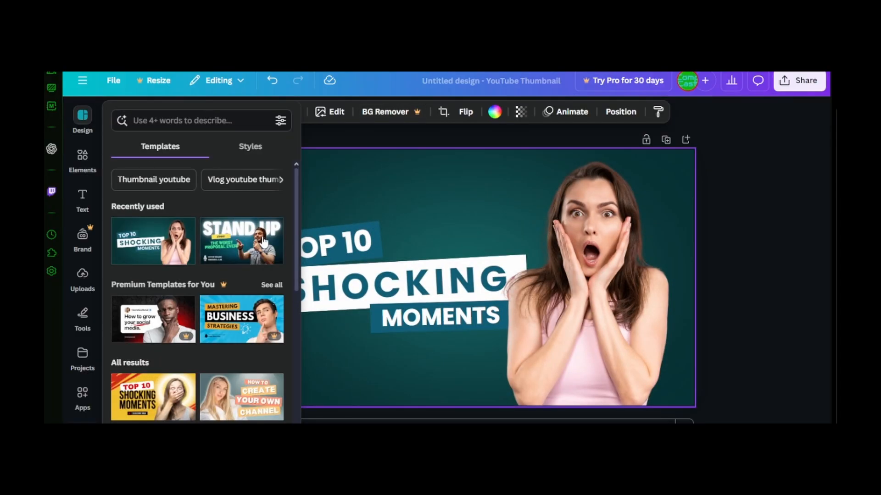
pyautogui.click(356, 134)
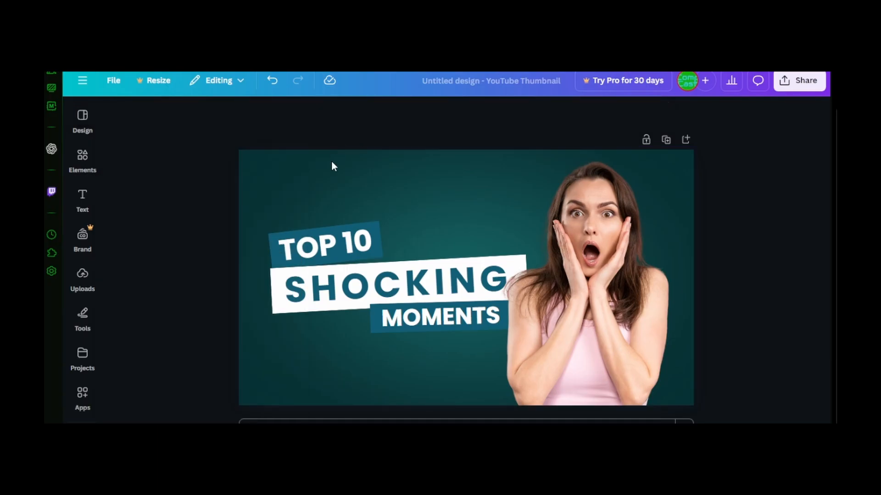
# Replace the "TOP 10" text with "HOW TO" and widen its text box so it fits on one line
pyautogui.click(341, 238)
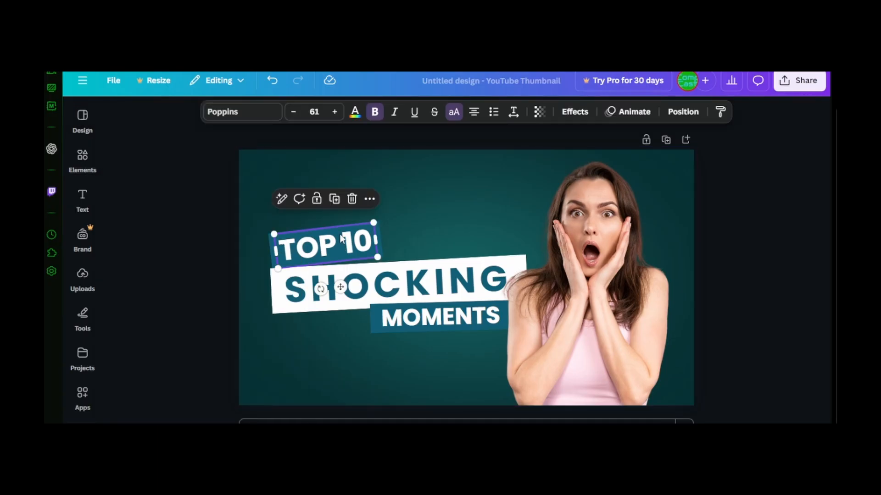
pyautogui.doubleClick(340, 238)
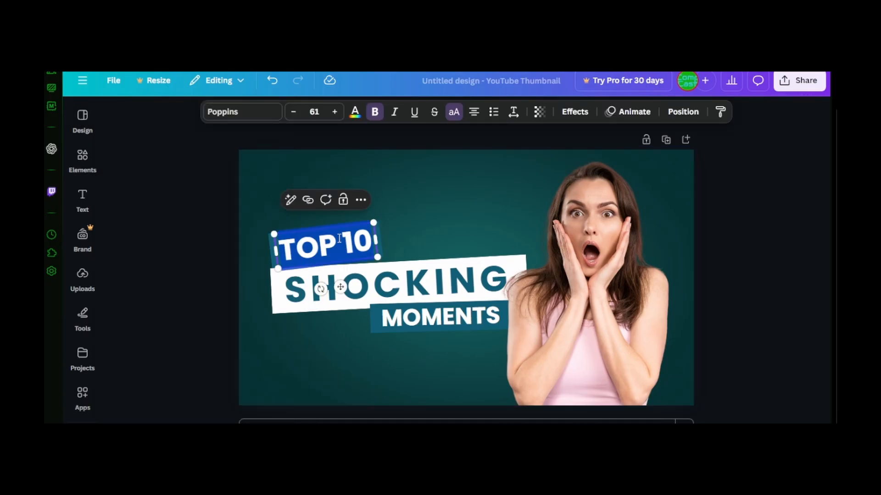
pyautogui.press('BackSpace')
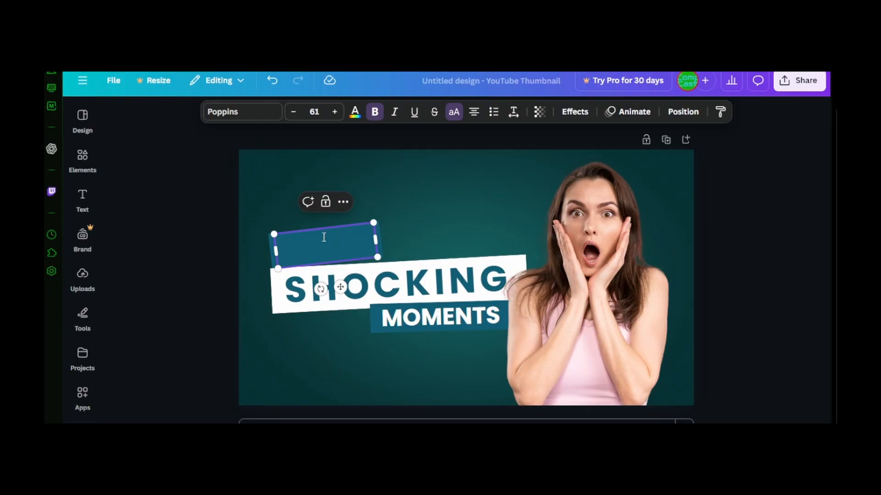
pyautogui.write('HOW')
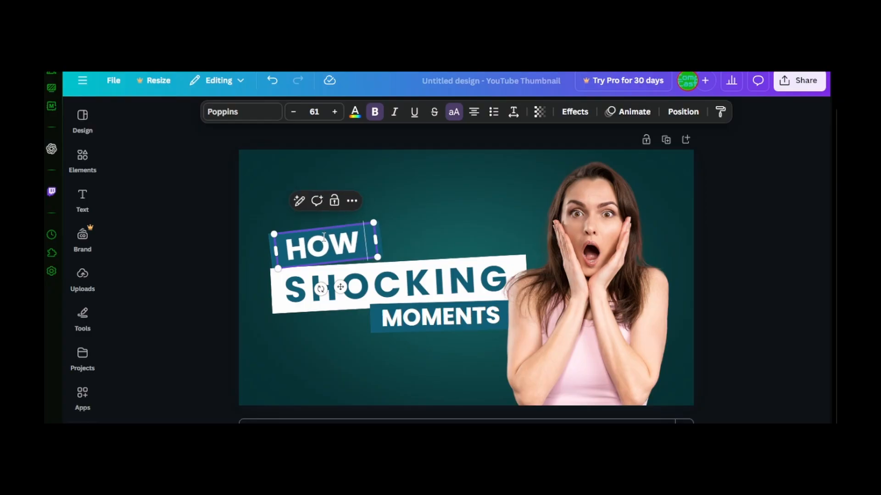
pyautogui.write(' TO')
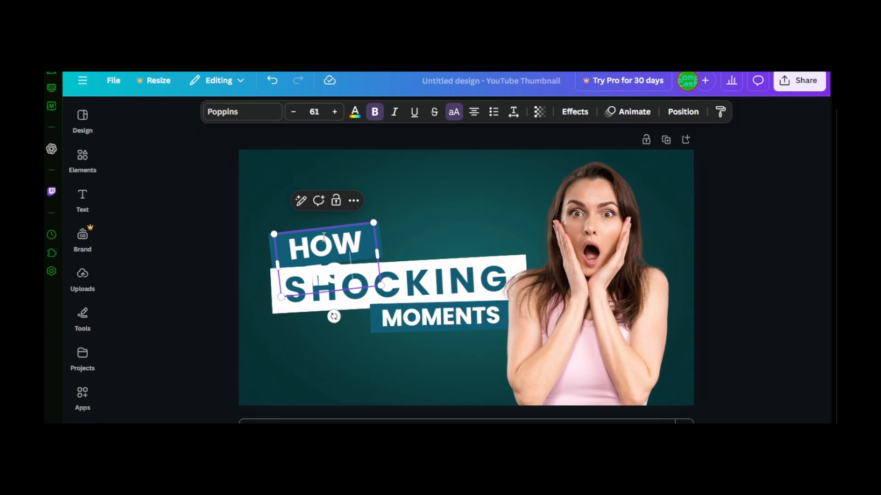
pyautogui.moveTo(377, 253); pyautogui.dragTo(450, 204)
pyautogui.click(450, 205)
# Replace the "SHOCKING" text with "MAKE A YOUTUBE" and widen its text box on both sides to keep it on one line
pyautogui.click(435, 283)
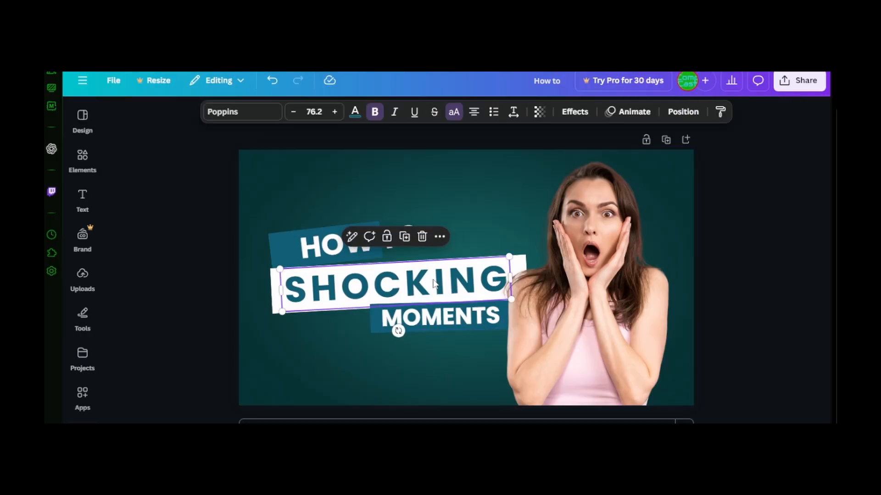
pyautogui.doubleClick(434, 283)
pyautogui.press('BackSpace')
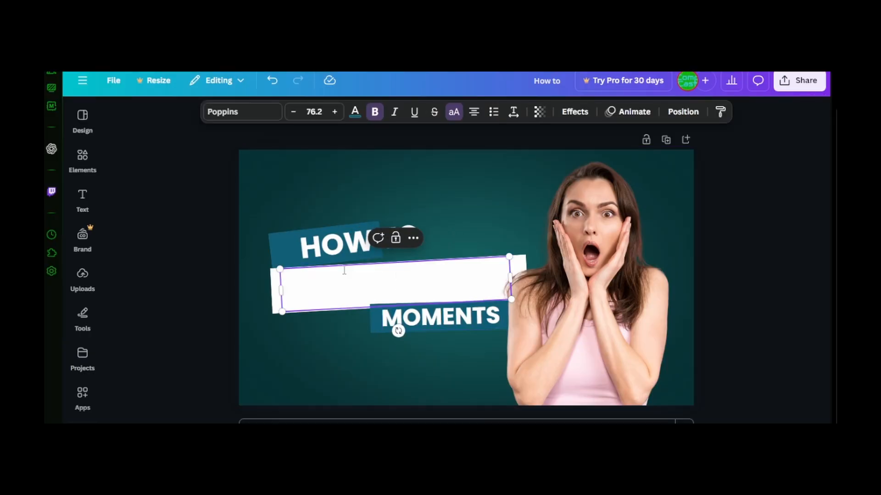
pyautogui.write('MAKE A')
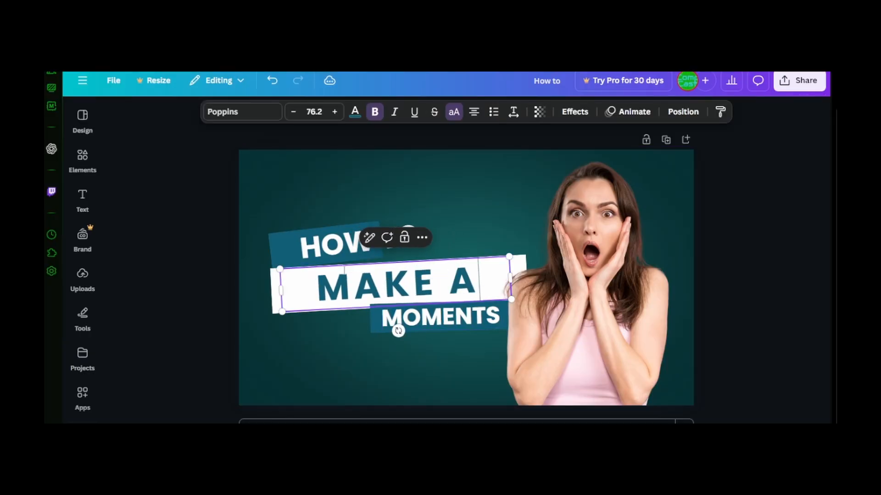
pyautogui.write(' YOU')
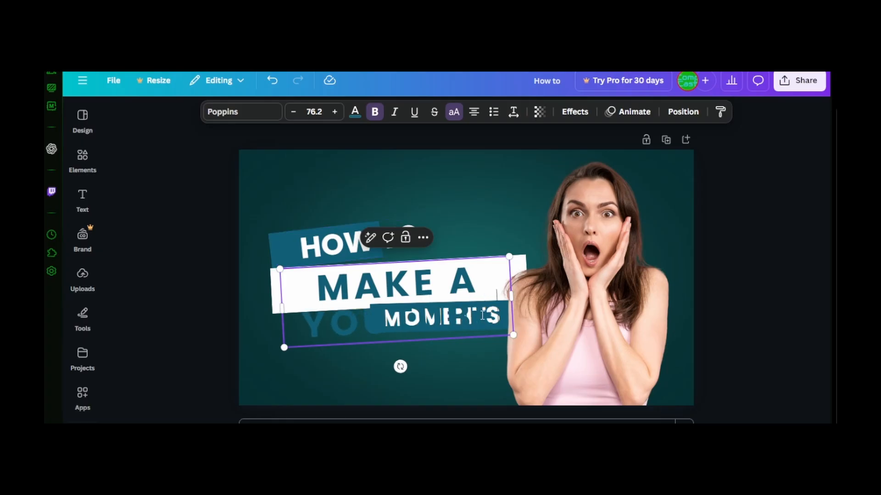
pyautogui.moveTo(511, 295); pyautogui.dragTo(654, 249)
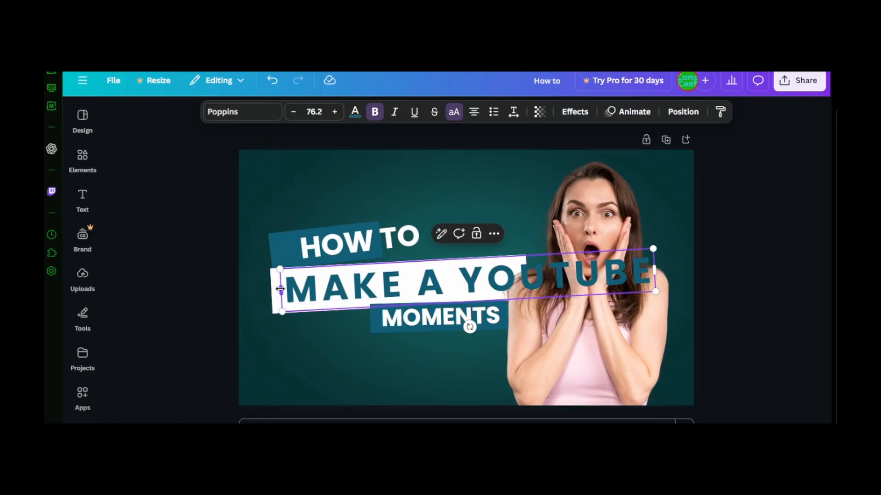
pyautogui.moveTo(281, 292); pyautogui.dragTo(259, 292)
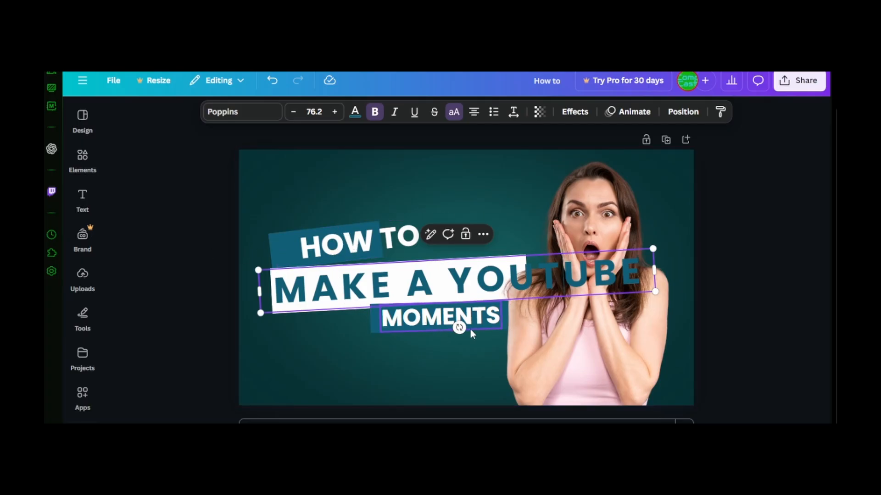
# Remove "YOUTUBE" from the middle line, leaving "MAKE A", and narrow its text box to the white banner
pyautogui.moveTo(477, 276); pyautogui.dragTo(452, 277)
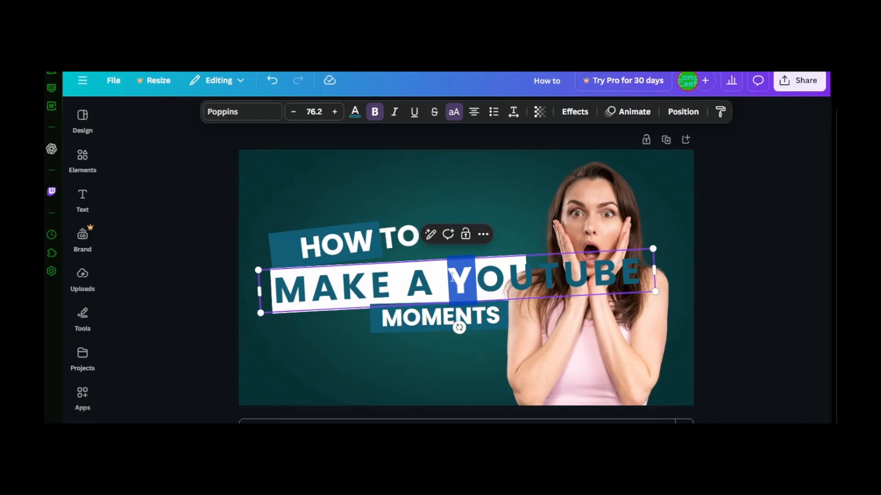
pyautogui.click(483, 234)
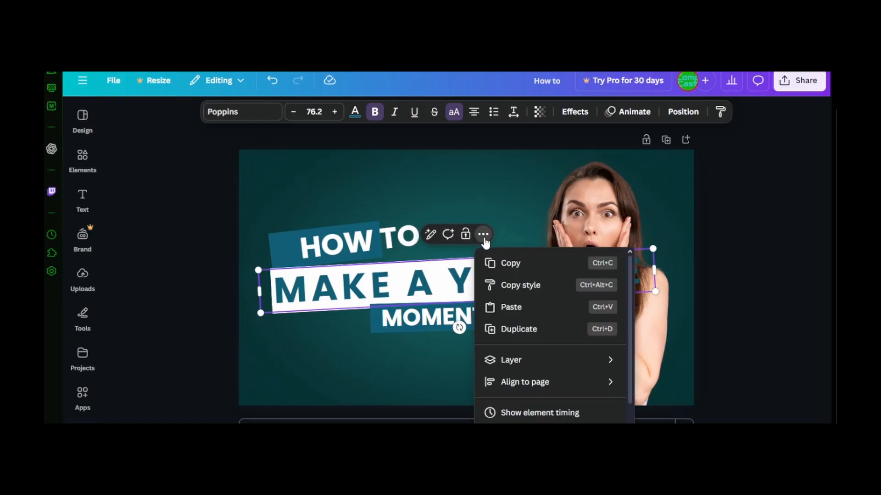
pyautogui.click(571, 285)
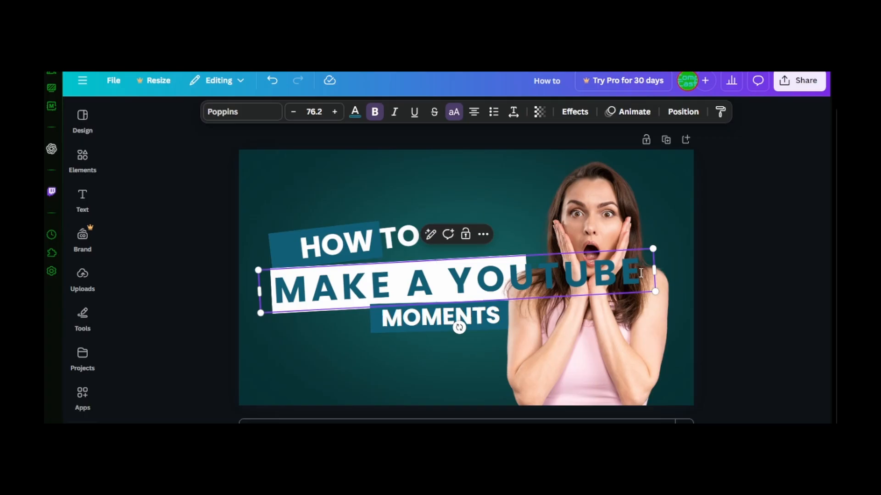
pyautogui.moveTo(641, 274); pyautogui.dragTo(462, 285)
pyautogui.press('BackSpace')
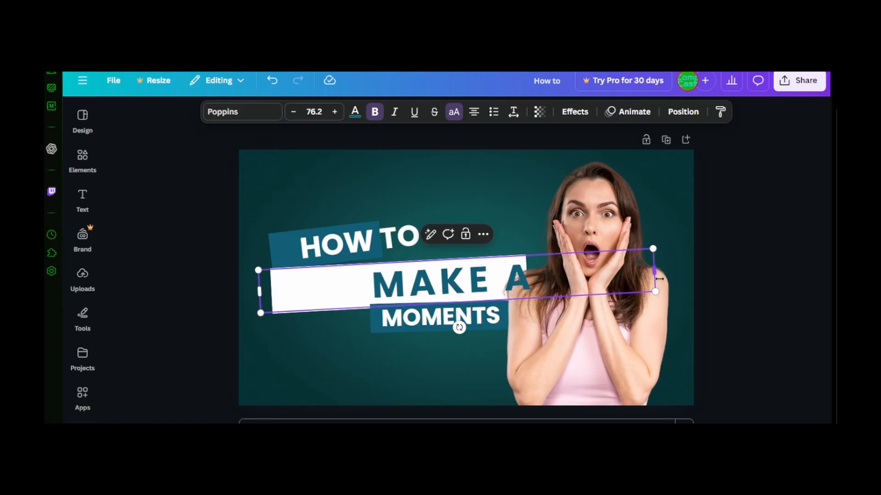
pyautogui.moveTo(657, 277); pyautogui.dragTo(529, 279)
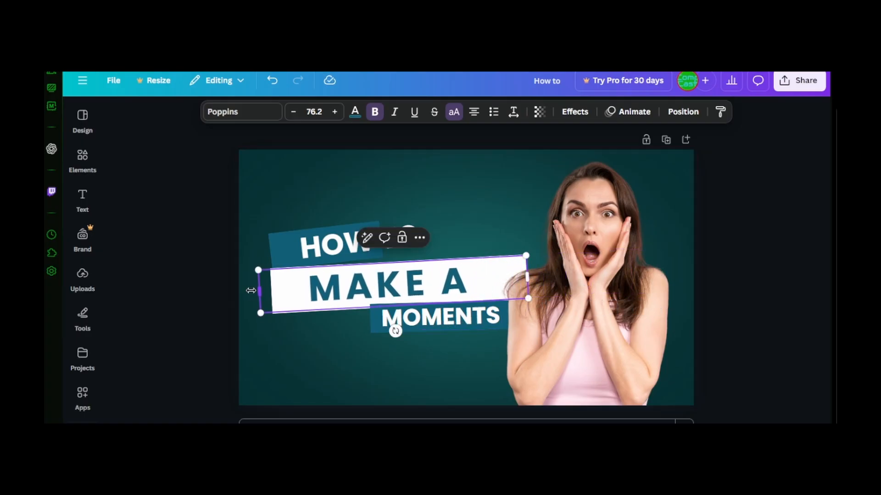
pyautogui.moveTo(262, 290); pyautogui.dragTo(271, 291)
# Replace the "MOMENTS" text with "YOUTUBE"
pyautogui.doubleClick(441, 325)
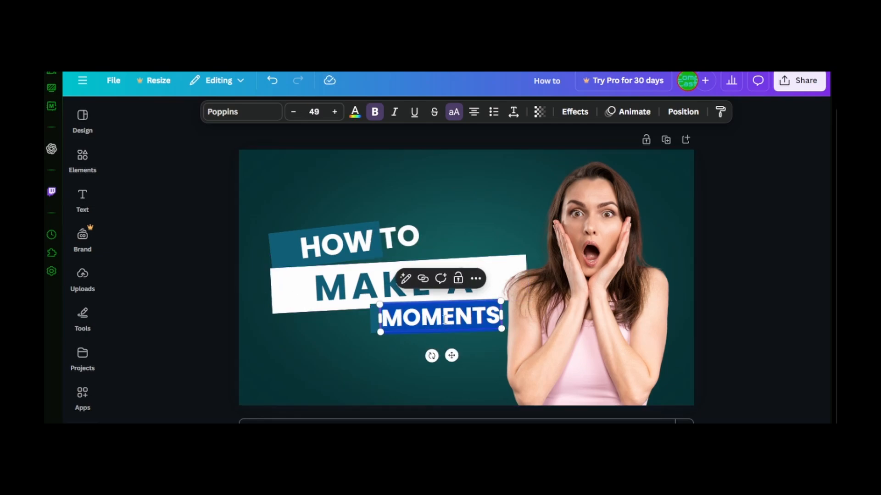
pyautogui.press('BackSpace')
pyautogui.write('Y')
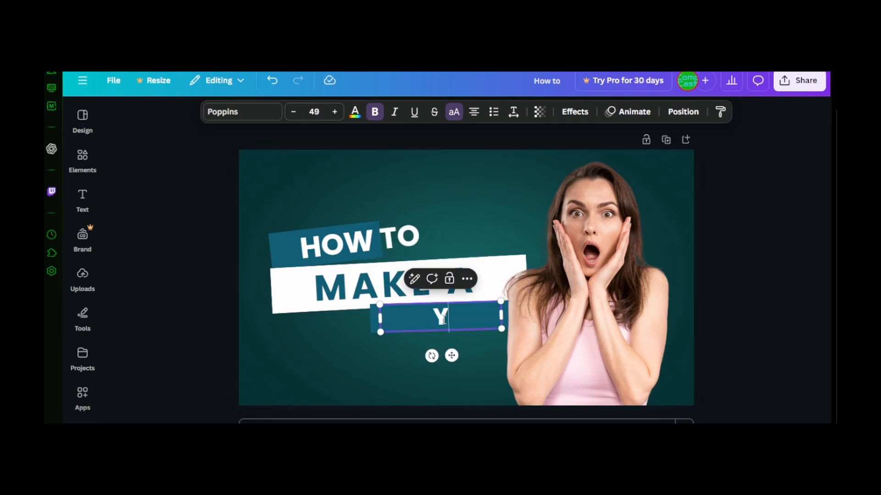
pyautogui.write('OUTUBE')
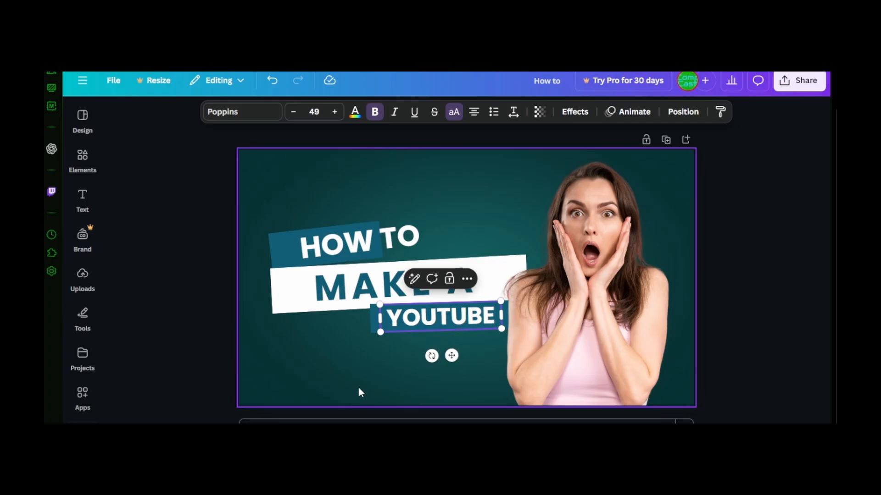
# Move the "HOW TO" text back over its blue banner and adjust the width of its text box
pyautogui.click(323, 240)
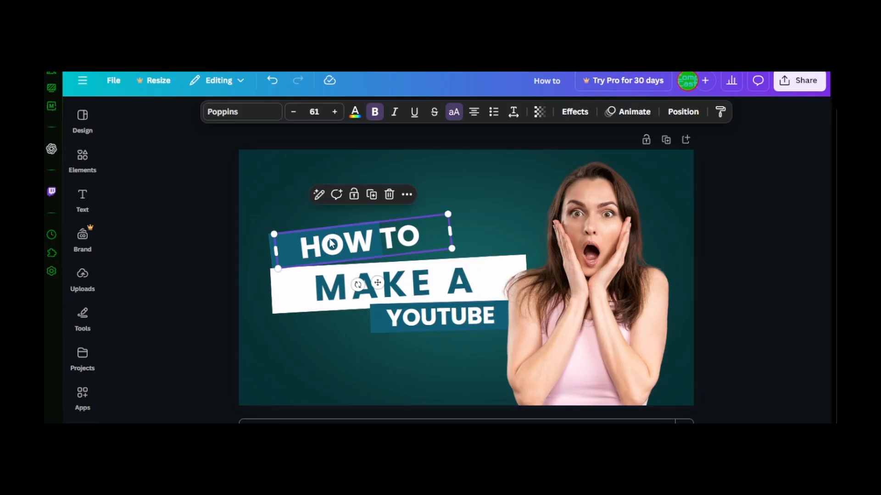
pyautogui.moveTo(328, 239); pyautogui.dragTo(297, 238)
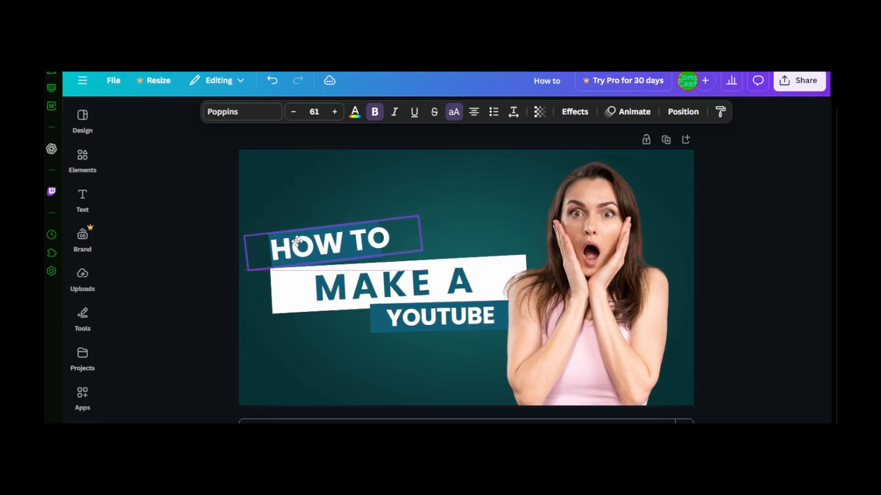
pyautogui.moveTo(423, 234); pyautogui.dragTo(403, 238)
pyautogui.moveTo(349, 239); pyautogui.dragTo(370, 240)
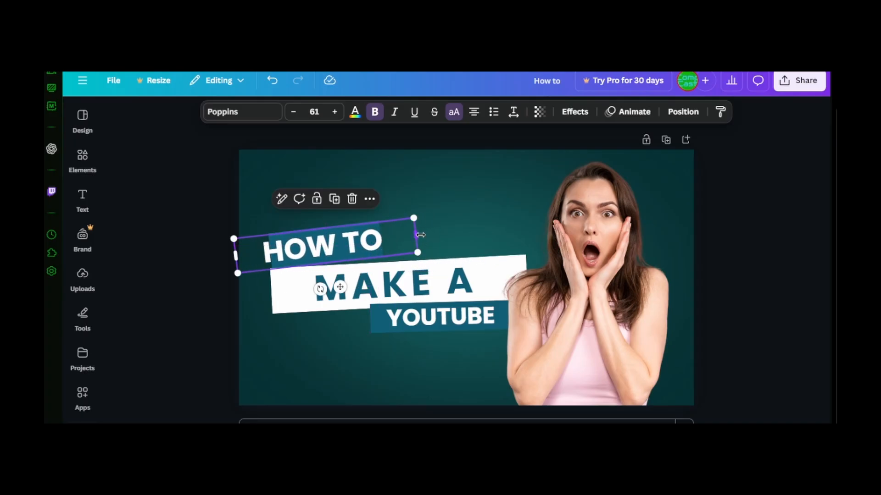
pyautogui.moveTo(424, 235); pyautogui.dragTo(434, 231)
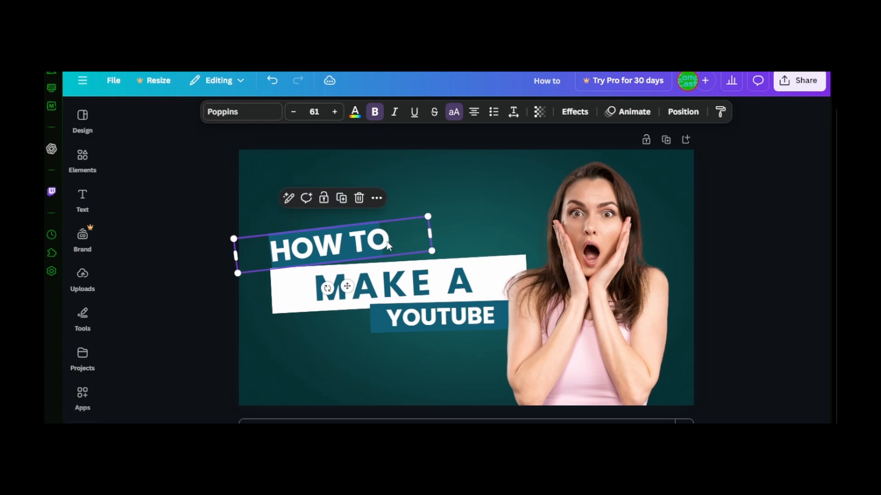
# Widen the "HOW TO" text box, enlarge its text to size 64.9 and center it over the blue banner
pyautogui.moveTo(376, 242); pyautogui.dragTo(492, 221)
pyautogui.moveTo(434, 239); pyautogui.dragTo(408, 239)
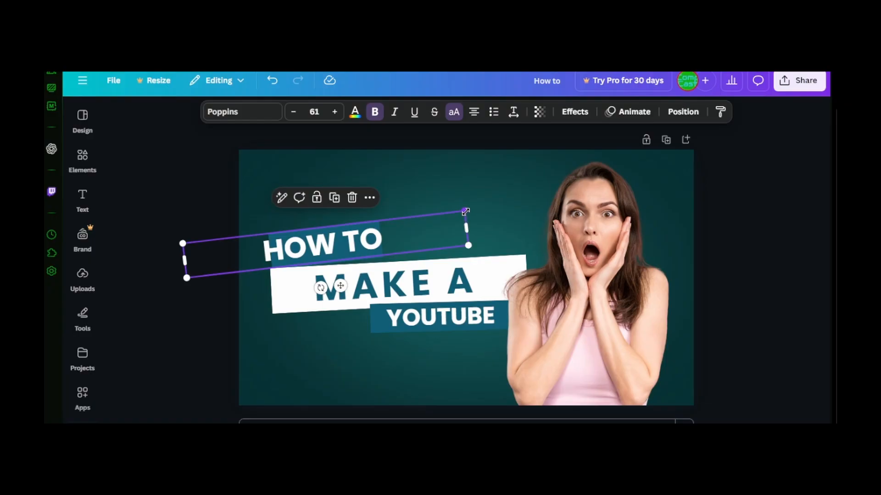
pyautogui.moveTo(464, 211); pyautogui.dragTo(478, 204)
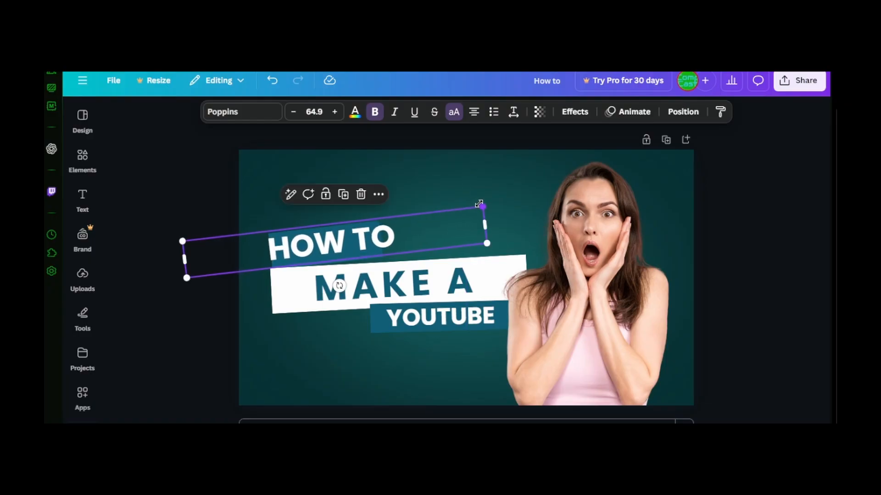
pyautogui.moveTo(439, 225); pyautogui.dragTo(434, 227)
pyautogui.click(506, 217)
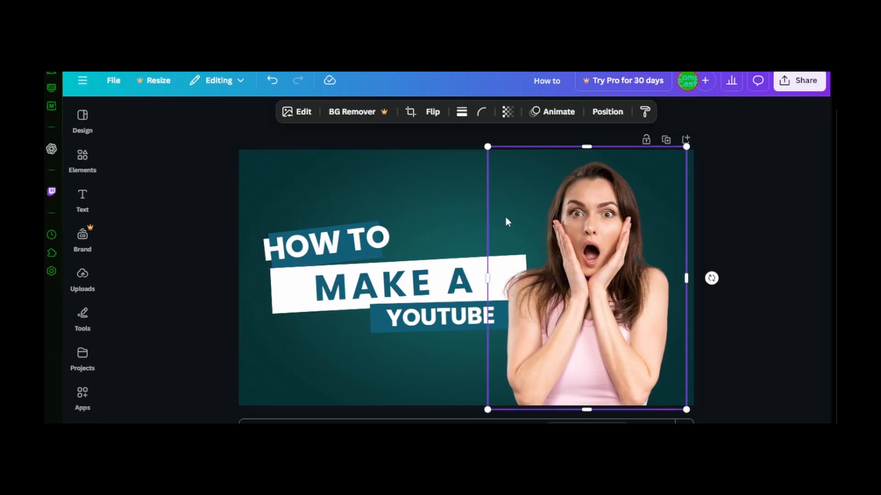
pyautogui.click(426, 185)
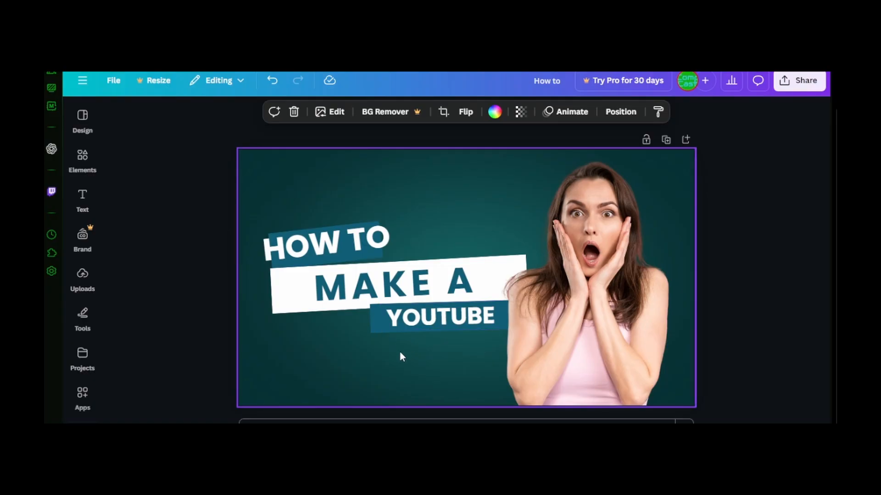
# Copy the "MAKE A" text and place the pasted copy below the "YOUTUBE" line
pyautogui.rightClick(305, 297)
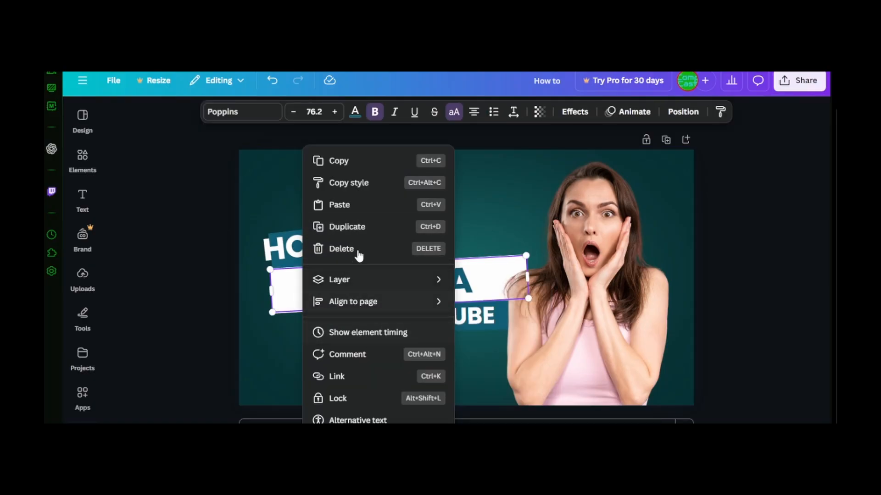
pyautogui.click(362, 165)
pyautogui.rightClick(315, 370)
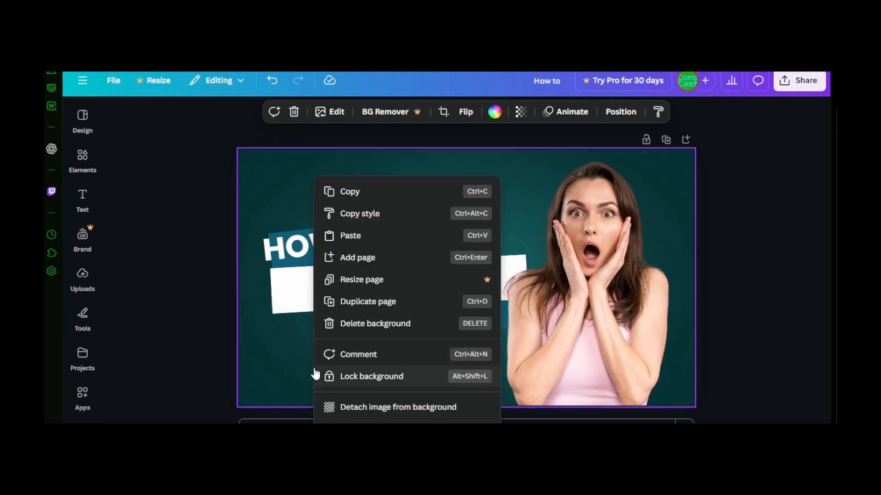
pyautogui.click(367, 237)
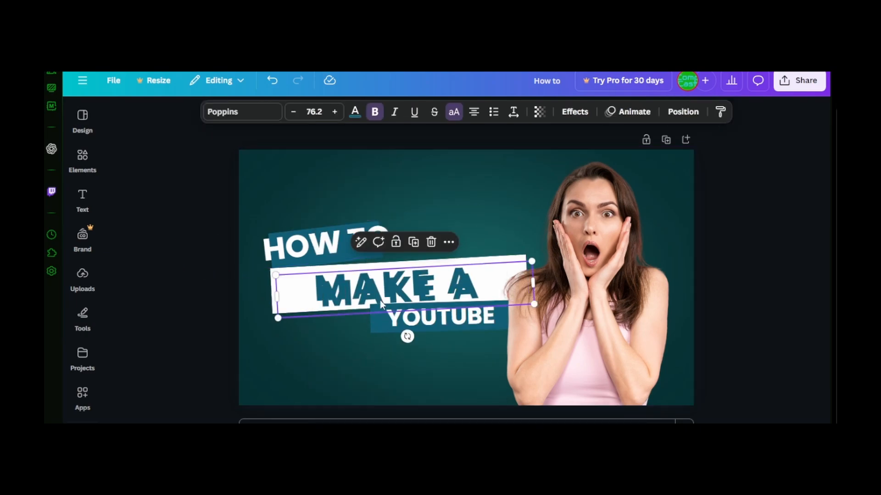
pyautogui.moveTo(363, 292); pyautogui.dragTo(357, 356)
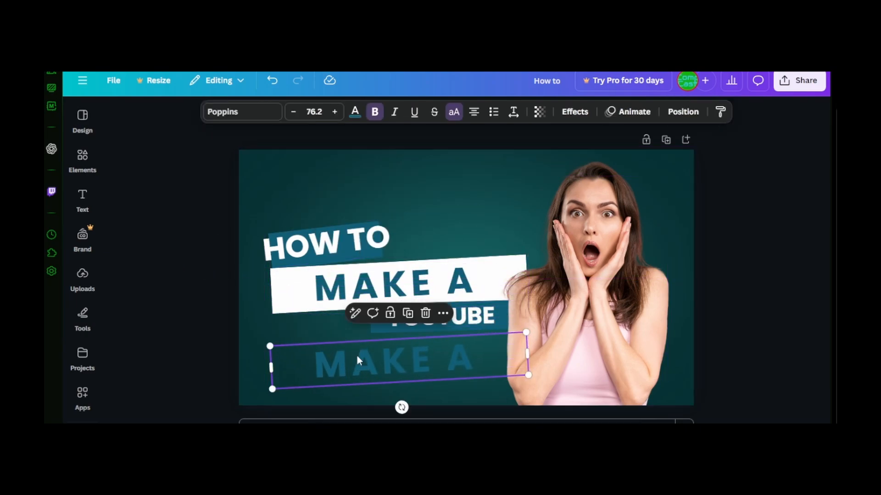
# Replace the copied text with "VIDEO" and shift it up and left, closer beneath the "YOUTUBE" line
pyautogui.doubleClick(470, 366)
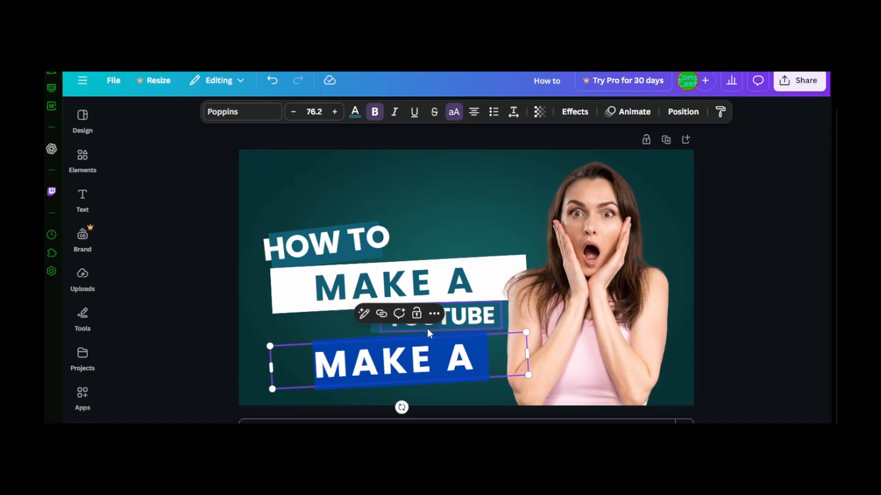
pyautogui.press('BackSpace')
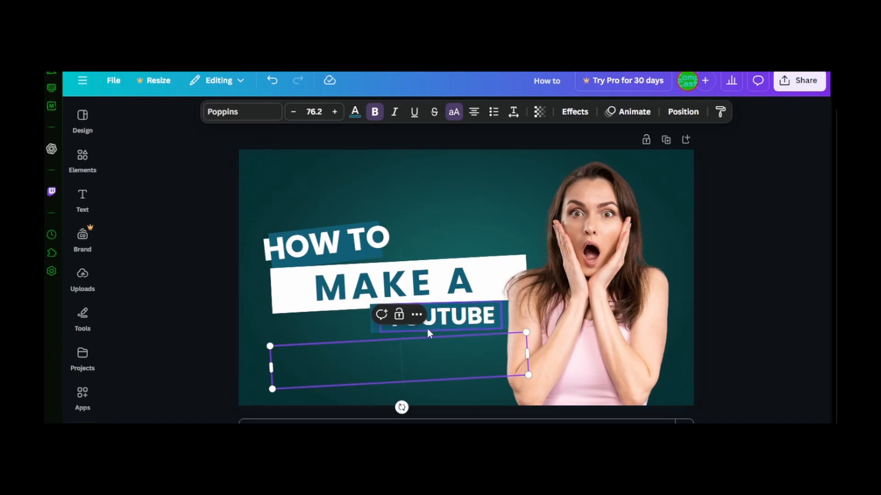
pyautogui.write('VIDEO')
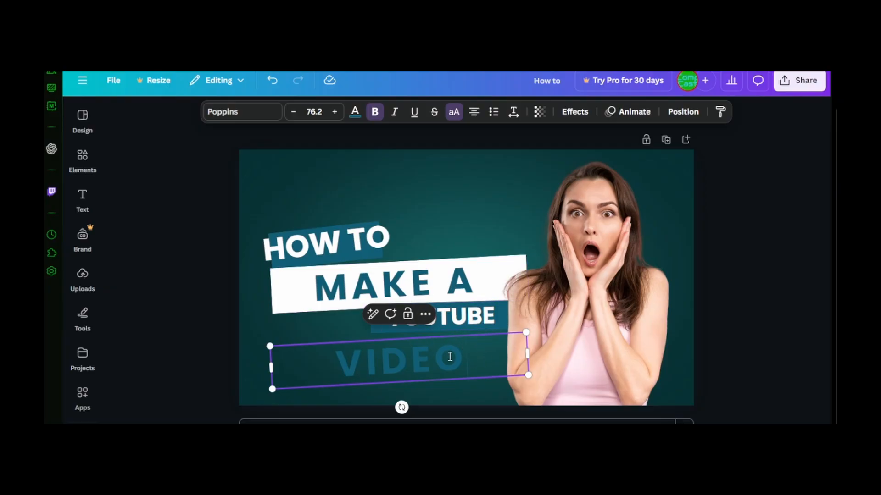
pyautogui.click(251, 334)
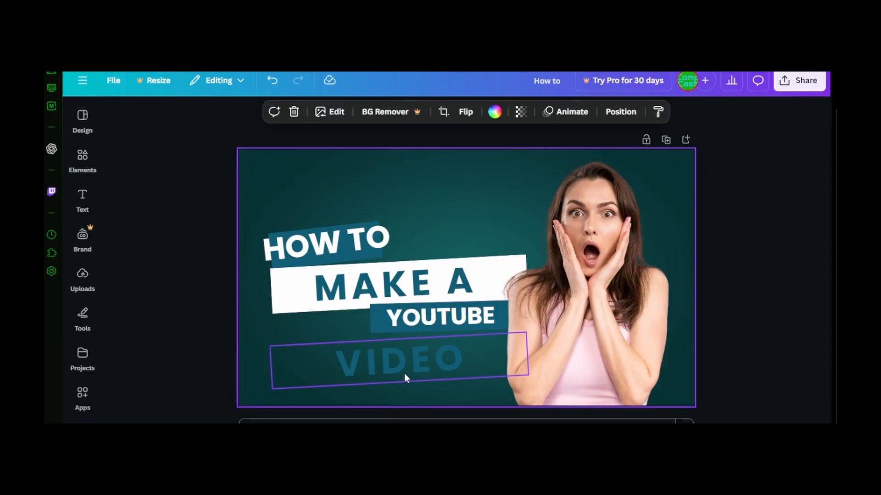
pyautogui.click(417, 364)
pyautogui.moveTo(418, 365); pyautogui.dragTo(387, 354)
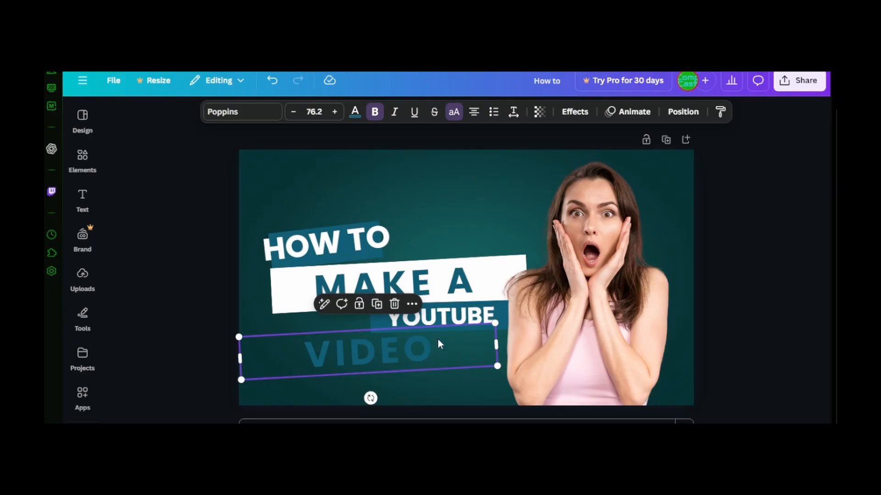
# Delete the photo of the shocked woman from the thumbnail
pyautogui.click(466, 205)
pyautogui.click(481, 270)
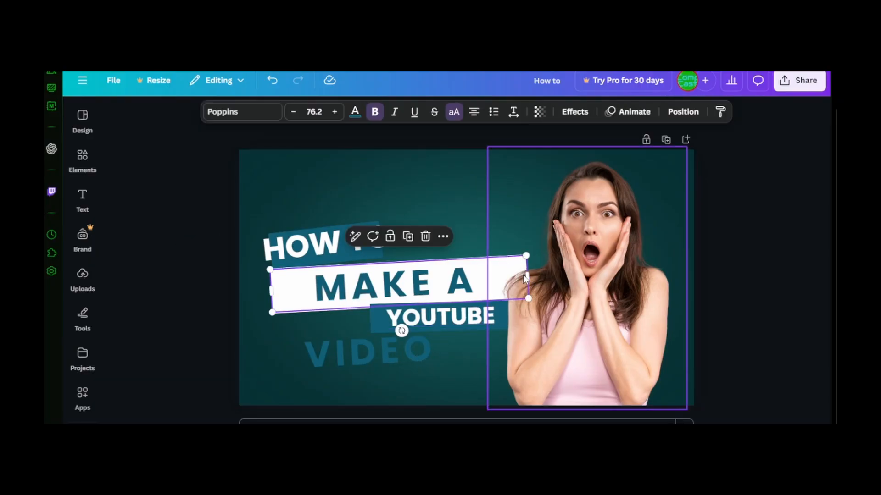
pyautogui.moveTo(527, 276)
pyautogui.mouseDown()
pyautogui.moveTo(515, 275)
pyautogui.moveTo(534, 274)
pyautogui.mouseUp()
pyautogui.rightClick(565, 271)
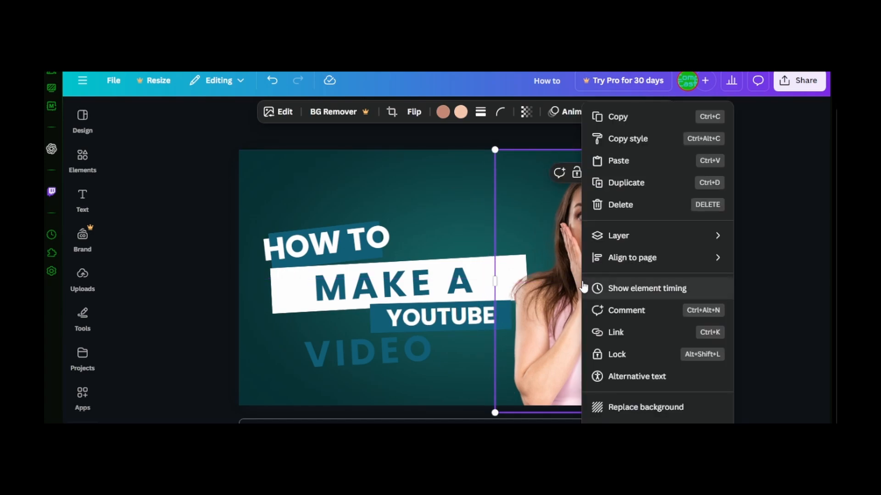
pyautogui.click(635, 204)
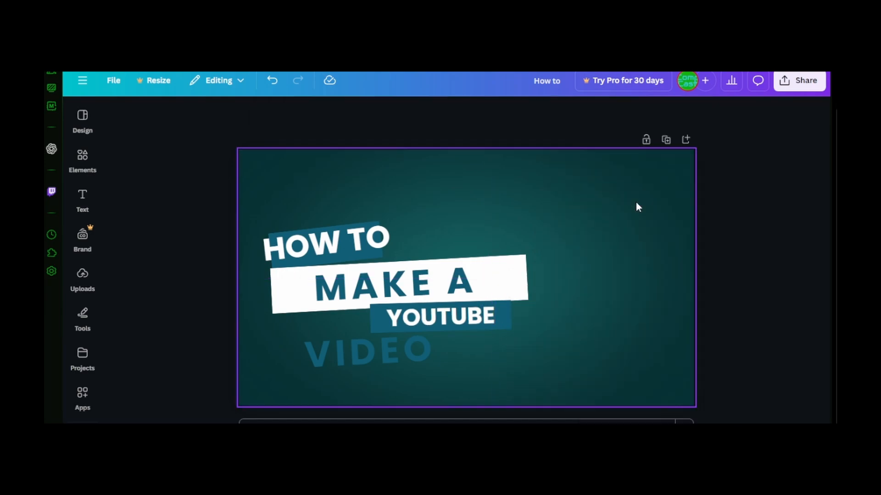
# Select the white banner behind "MAKE A" and nudge it slightly to the right
pyautogui.click(522, 282)
pyautogui.click(521, 301)
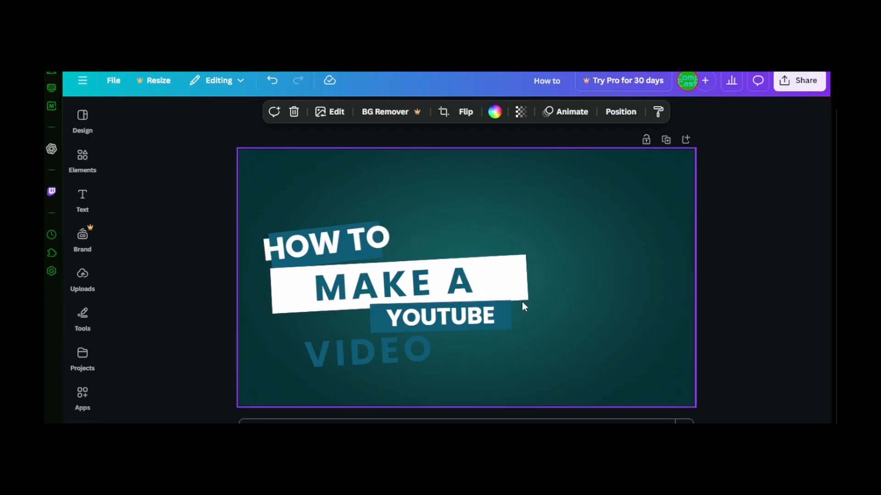
pyautogui.click(522, 301)
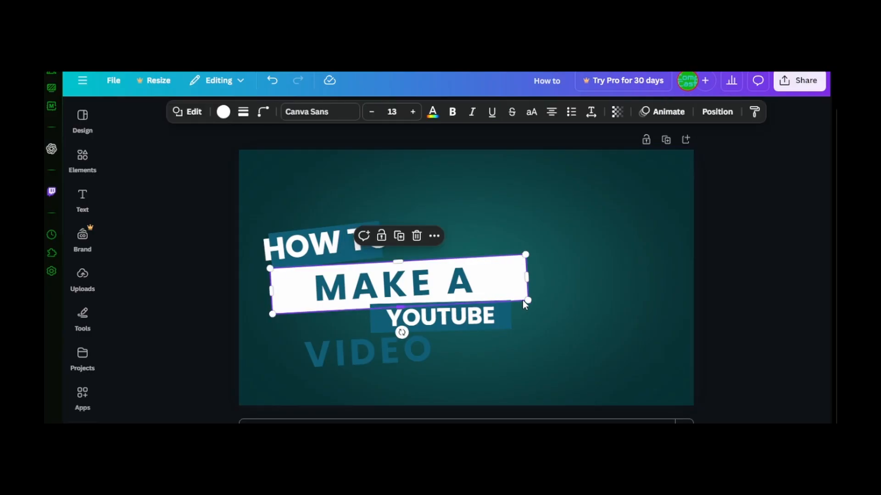
pyautogui.moveTo(515, 295)
pyautogui.mouseDown()
pyautogui.moveTo(488, 283)
pyautogui.moveTo(517, 286)
pyautogui.mouseUp()
# Copy the white banner and place the pasted copy over the "VIDEO" text
pyautogui.rightClick(517, 287)
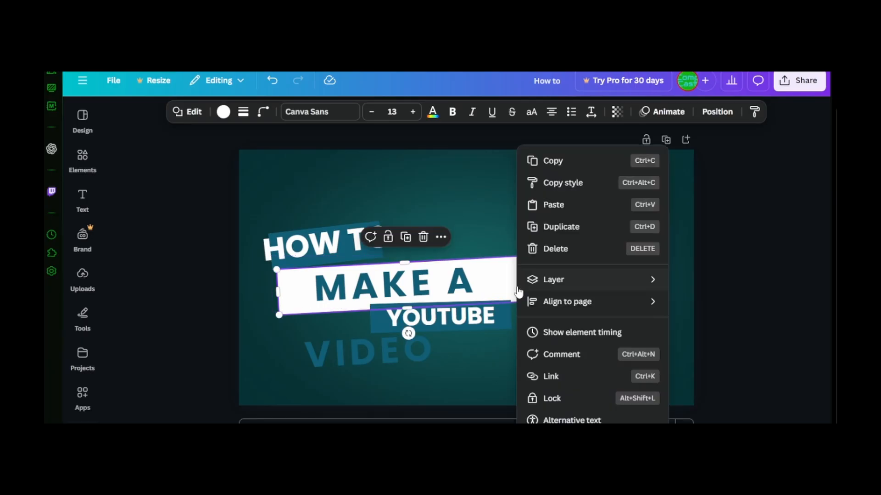
pyautogui.click(567, 174)
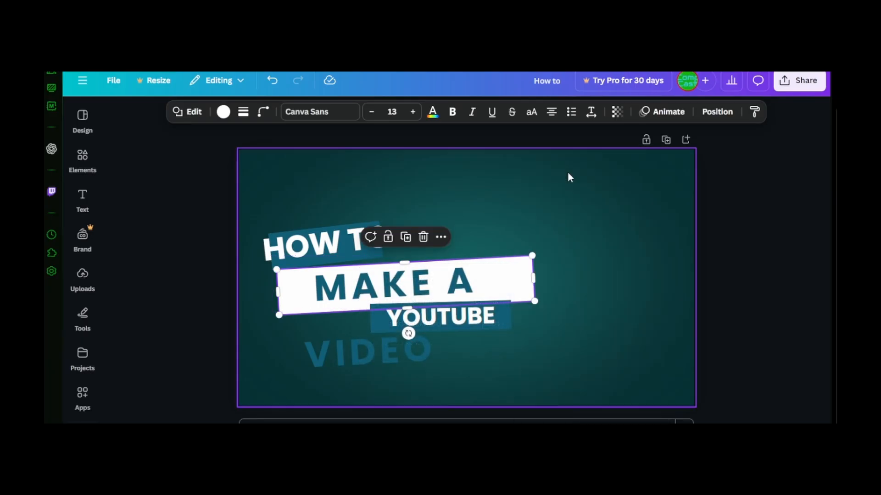
pyautogui.rightClick(526, 365)
pyautogui.click(567, 235)
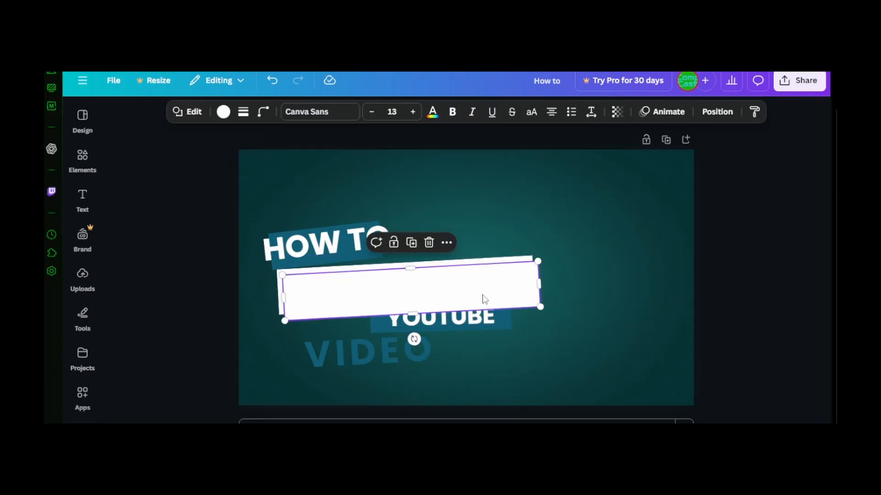
pyautogui.moveTo(484, 299); pyautogui.dragTo(472, 362)
# Send the copied white banner backward behind the "VIDEO" text and align it with the white banner above
pyautogui.rightClick(472, 362)
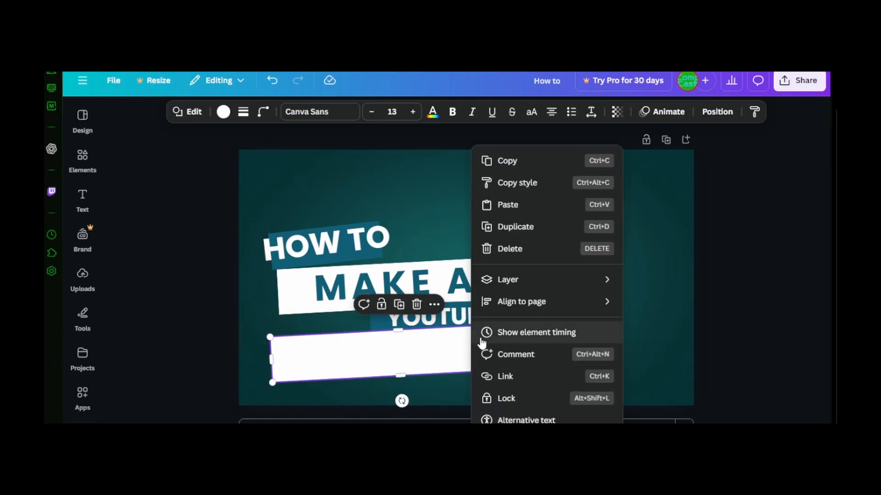
pyautogui.moveTo(523, 284)
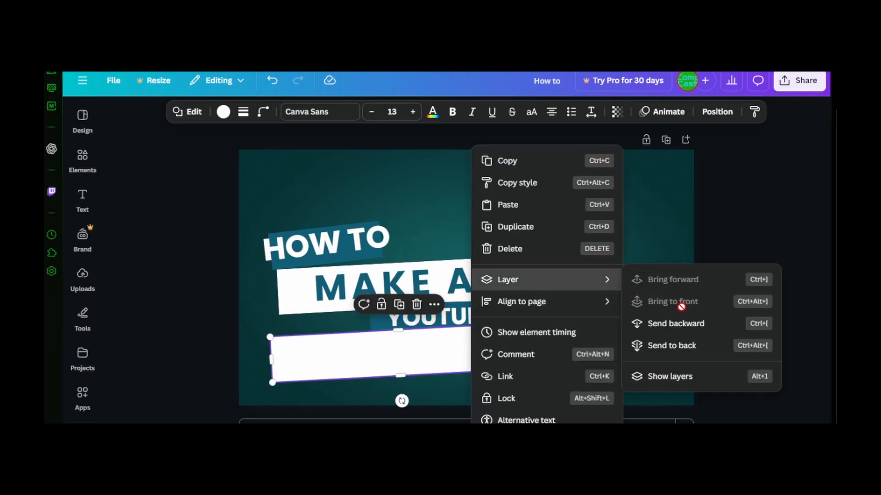
pyautogui.click(685, 325)
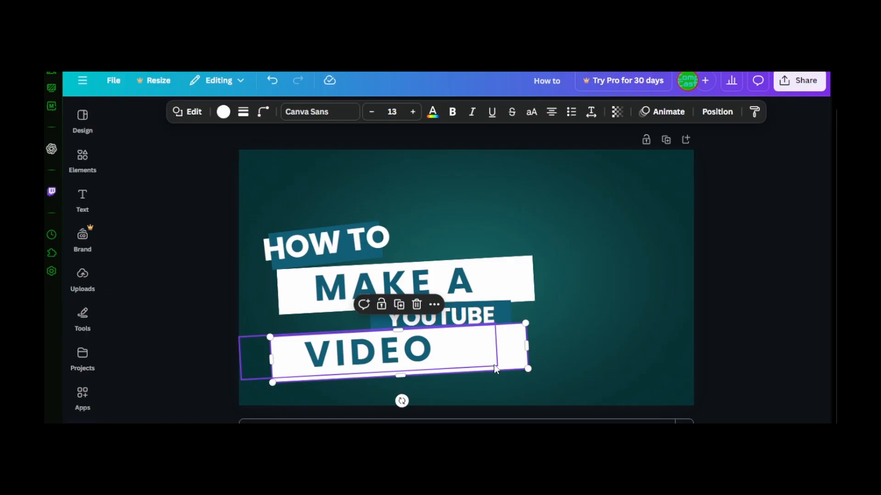
pyautogui.moveTo(515, 360)
pyautogui.mouseDown()
pyautogui.moveTo(494, 356)
pyautogui.moveTo(519, 356)
pyautogui.mouseUp()
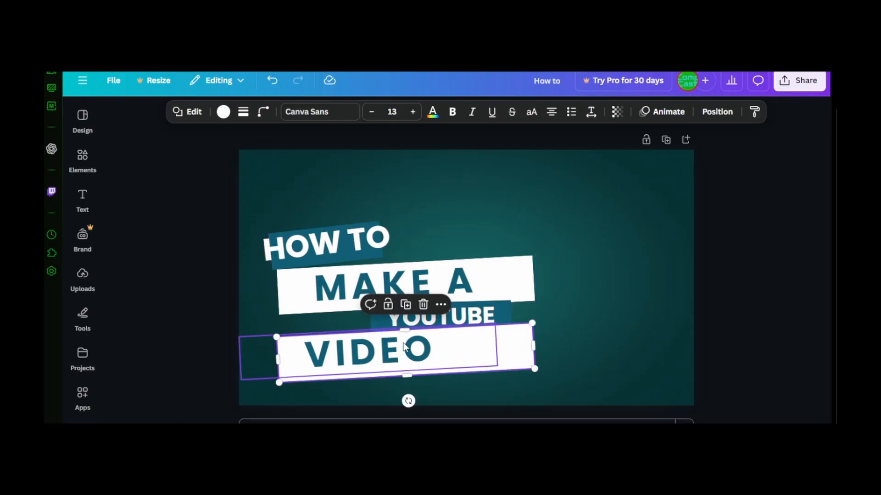
# Move the "VIDEO" text right so it is centered on the lower white banner
pyautogui.click(403, 351)
pyautogui.moveTo(392, 353); pyautogui.dragTo(426, 354)
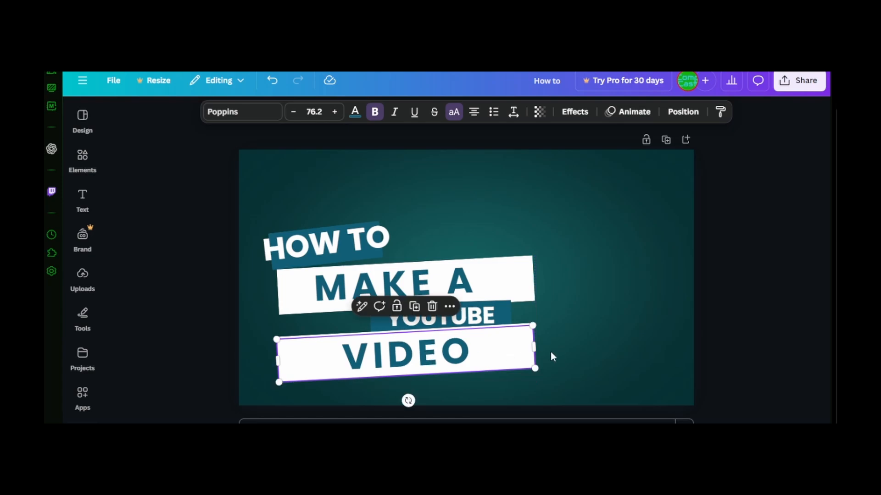
pyautogui.click(598, 340)
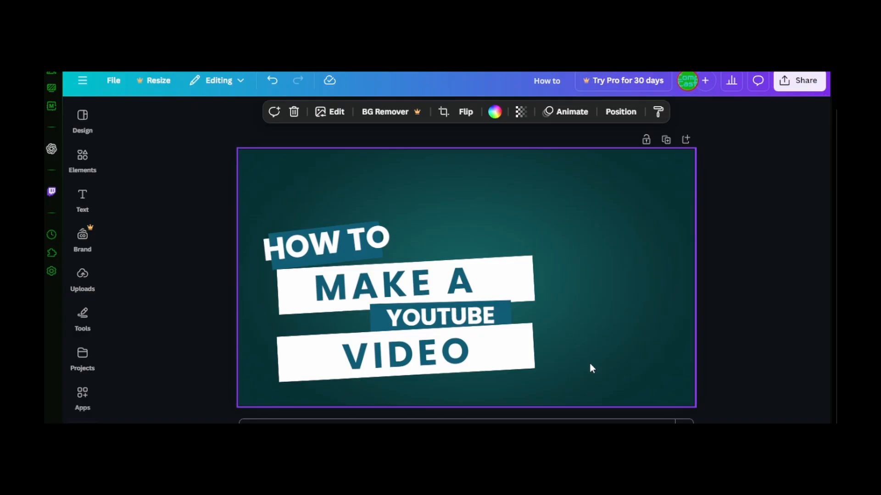
# Search the elements library for "youtube logo"
pyautogui.click(82, 235)
pyautogui.click(82, 197)
pyautogui.click(83, 156)
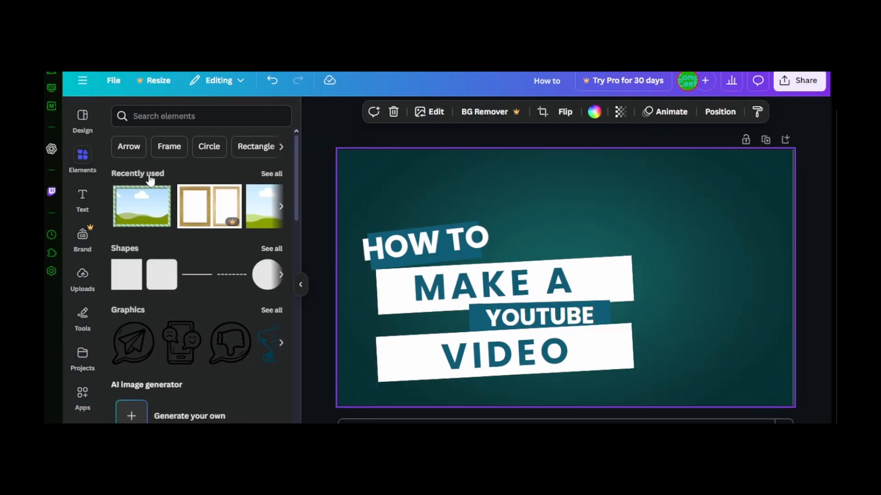
pyautogui.click(200, 114)
pyautogui.write('y')
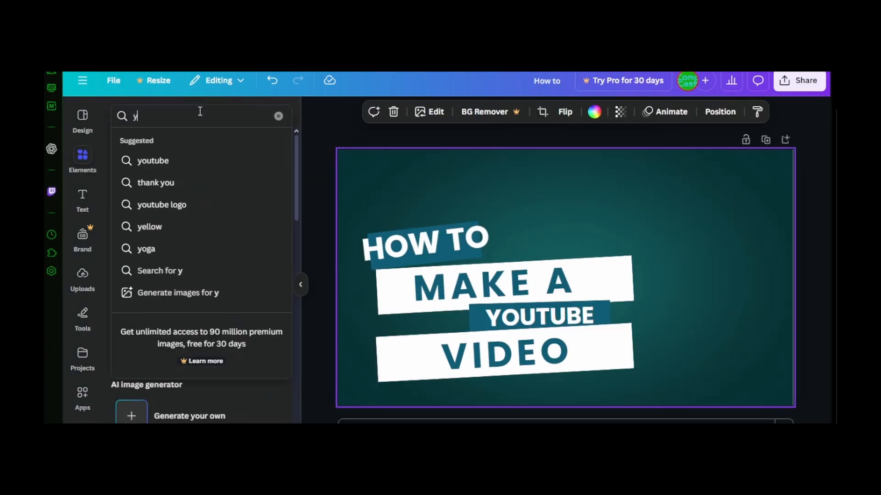
pyautogui.write('outube')
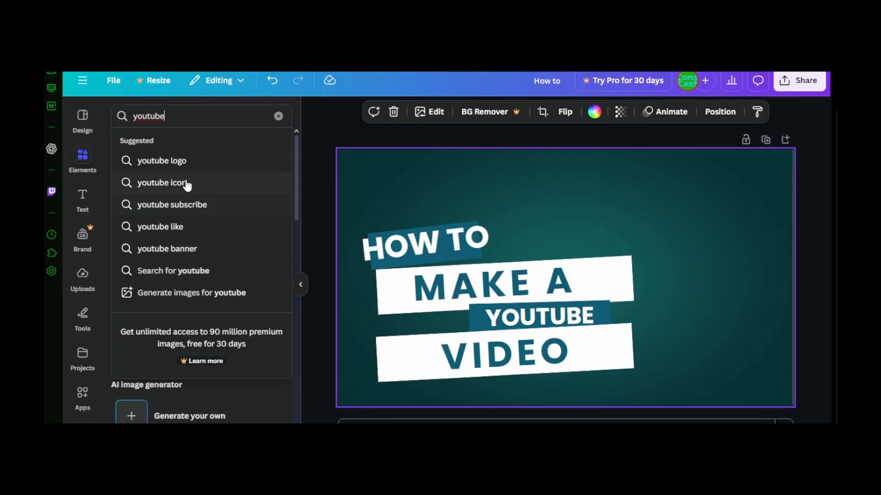
pyautogui.click(153, 160)
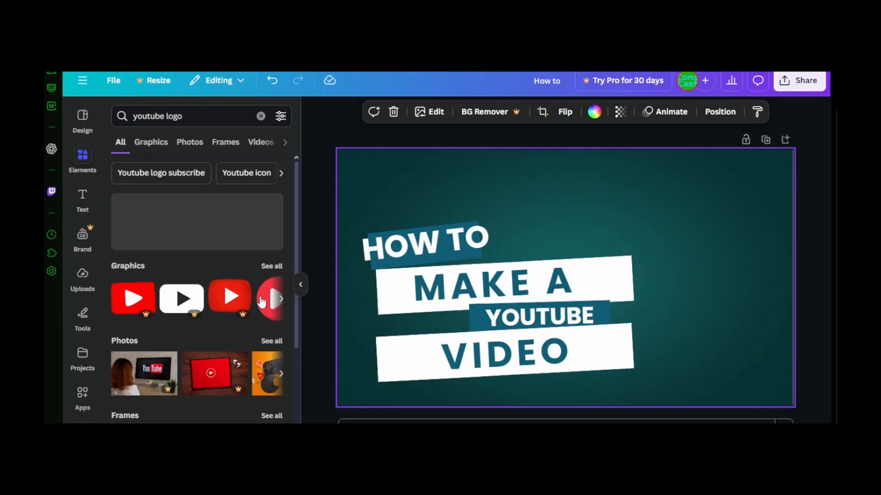
# Add the red rounded-square YouTube logo graphic with the white play button and place it right of the white banners
pyautogui.click(279, 301)
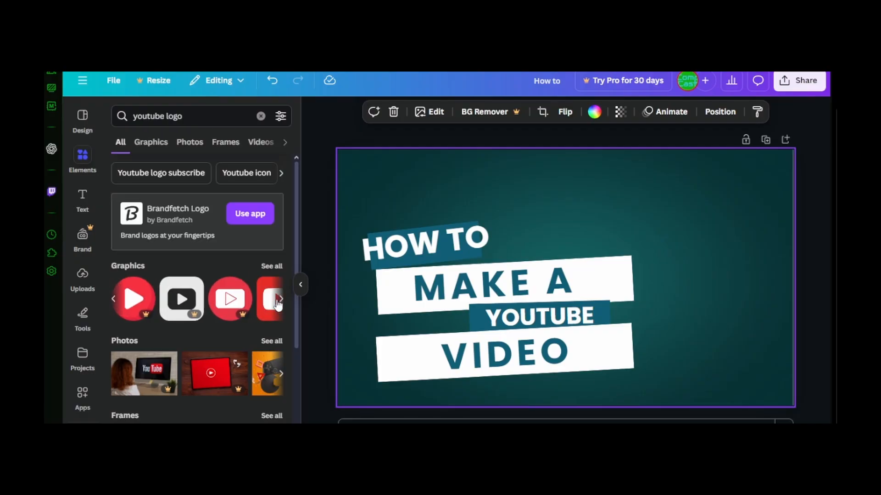
pyautogui.click(279, 301)
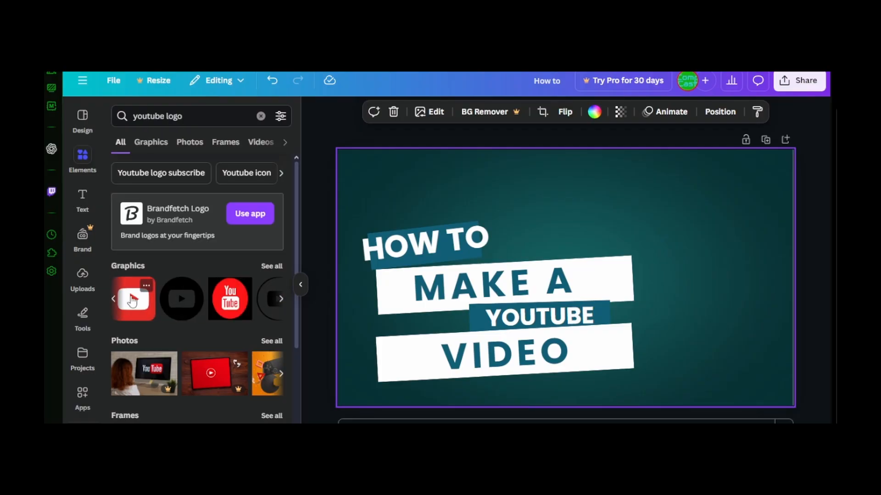
pyautogui.click(132, 301)
pyautogui.moveTo(558, 274); pyautogui.dragTo(691, 290)
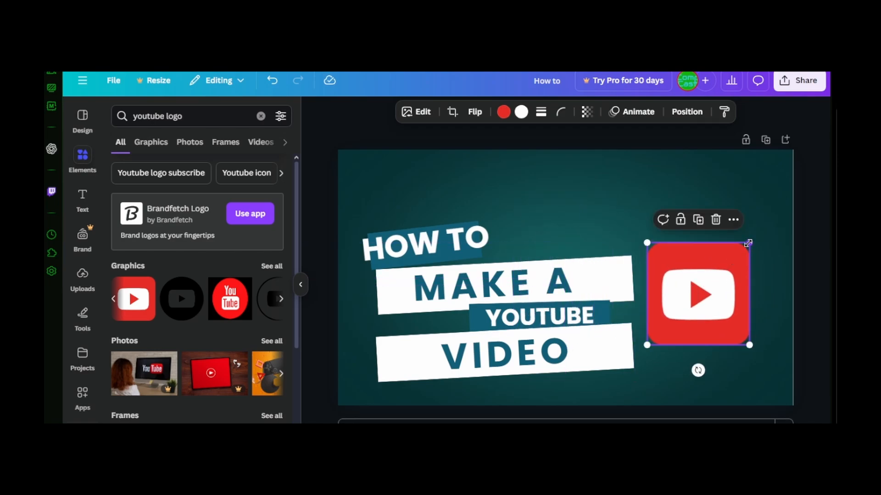
# Enlarge the YouTube logo slightly and tilt it counterclockwise so that it overlaps the right ends of the white banners
pyautogui.moveTo(753, 237); pyautogui.dragTo(765, 223)
pyautogui.moveTo(704, 370); pyautogui.dragTo(738, 366)
pyautogui.moveTo(702, 280); pyautogui.dragTo(645, 297)
# Send the tilted YouTube logo one layer backward so the lower white banner overlaps it, and deselect it
pyautogui.rightClick(645, 297)
pyautogui.moveTo(691, 282)
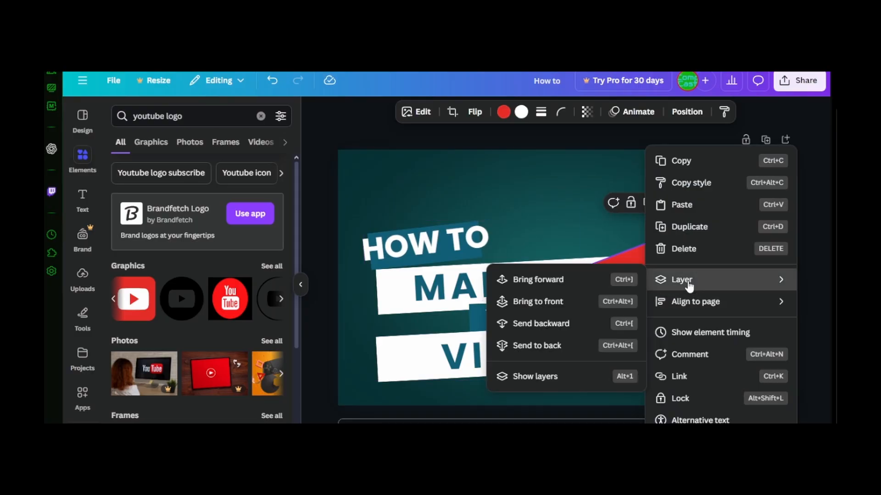
pyautogui.click(568, 326)
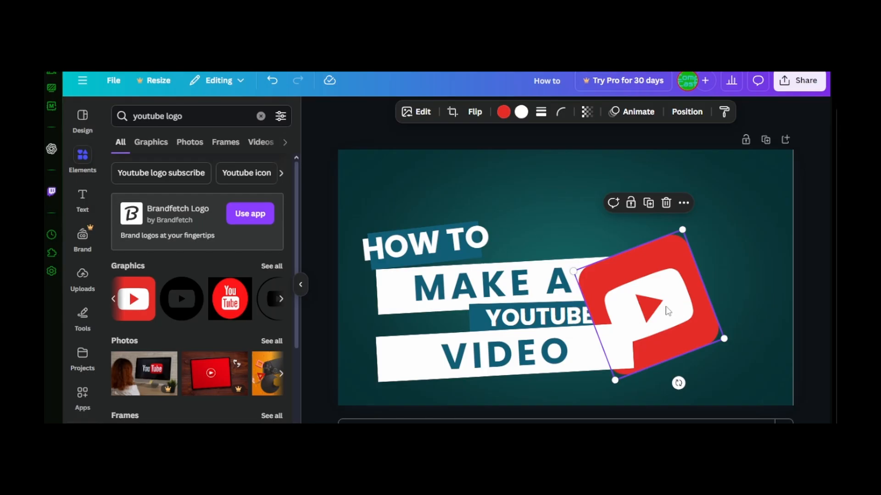
pyautogui.click(737, 219)
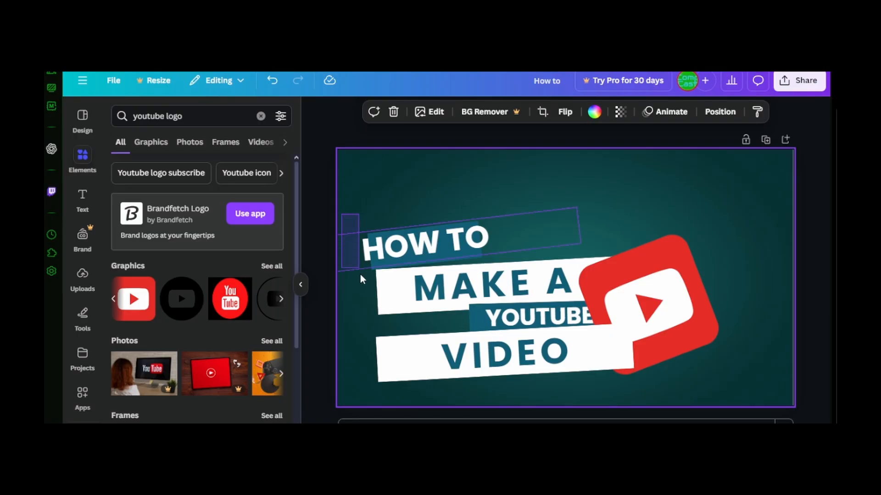
# Select all title texts, banners and the YouTube logo together and move them up and right to center them on the thumbnail
pyautogui.moveTo(360, 275); pyautogui.dragTo(743, 391)
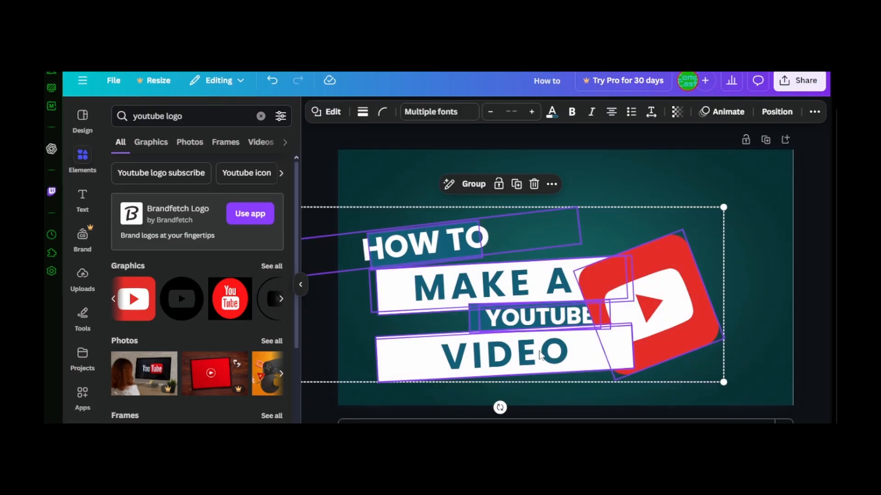
pyautogui.moveTo(525, 321); pyautogui.dragTo(565, 297)
pyautogui.click(495, 387)
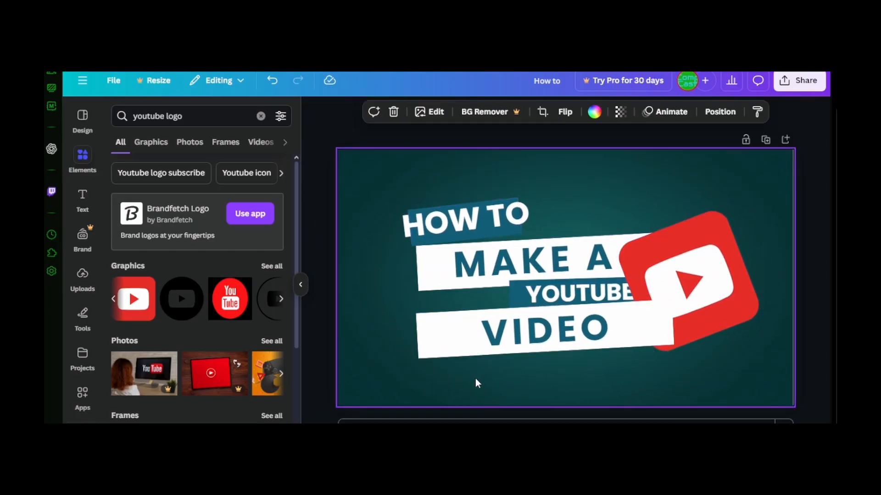